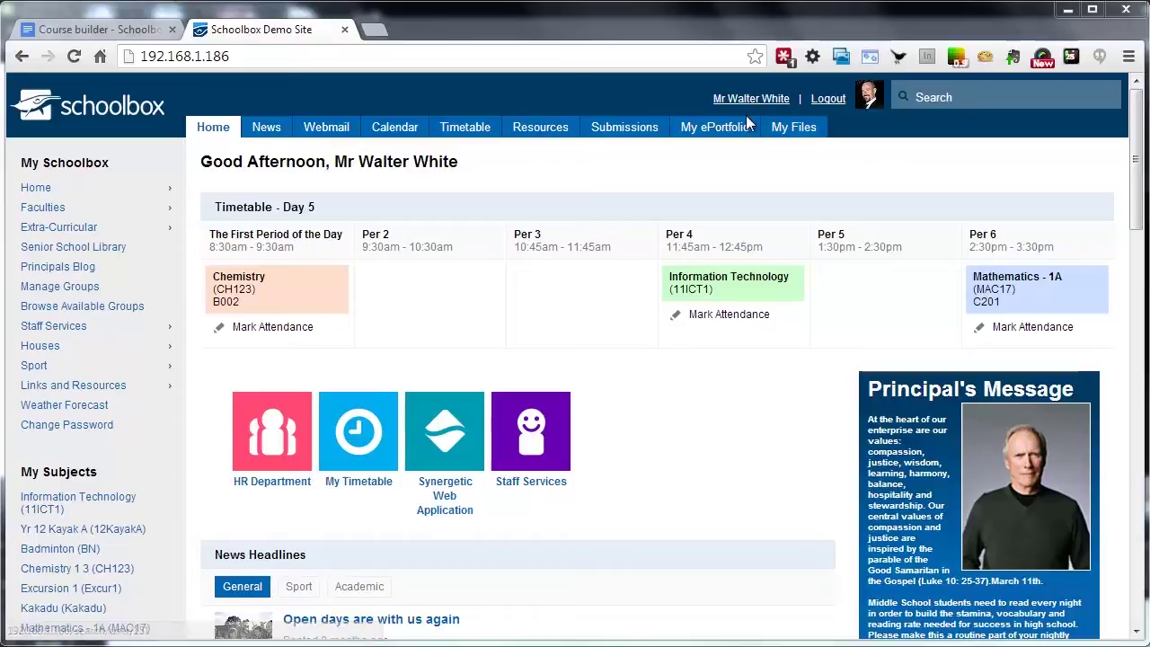
# Start a new folder named Year 10 inside the Geography faculty resources, using the Blank homepage template.
pyautogui.click(546, 133)
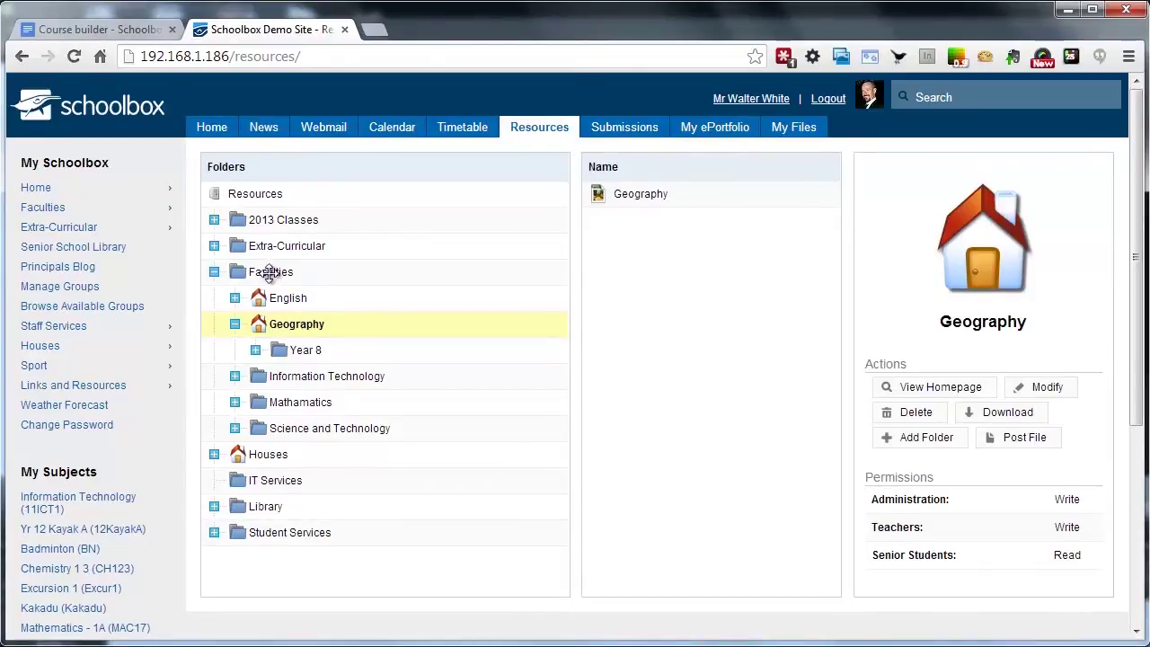
pyautogui.click(879, 439)
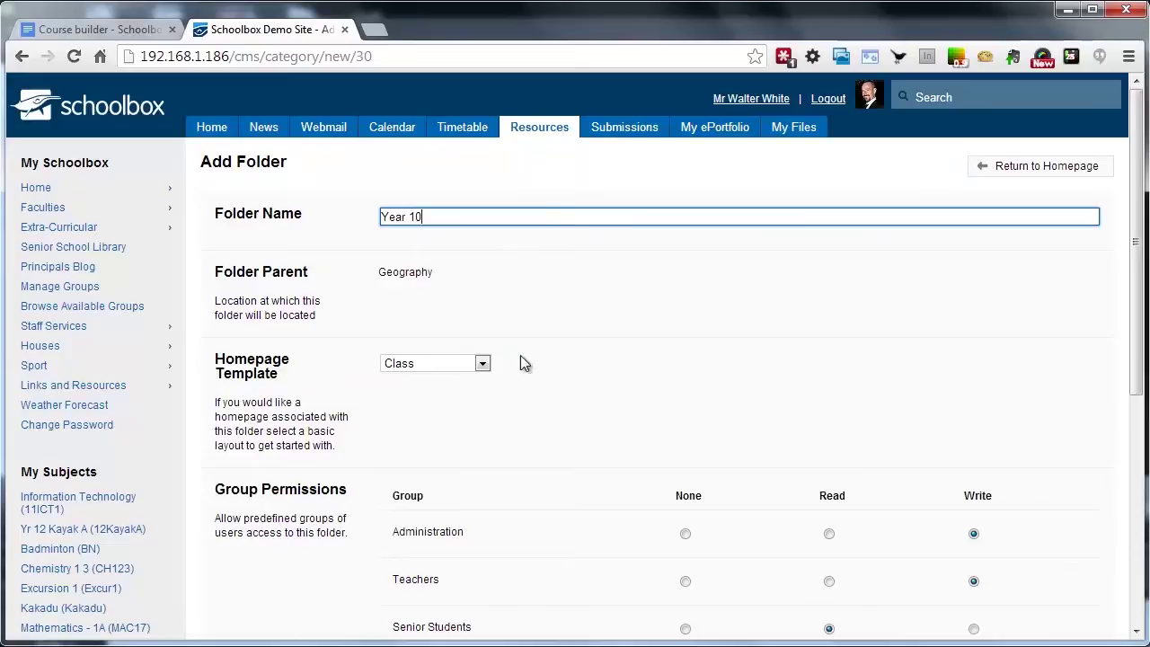
pyautogui.click(483, 363)
pyautogui.press('Escape')
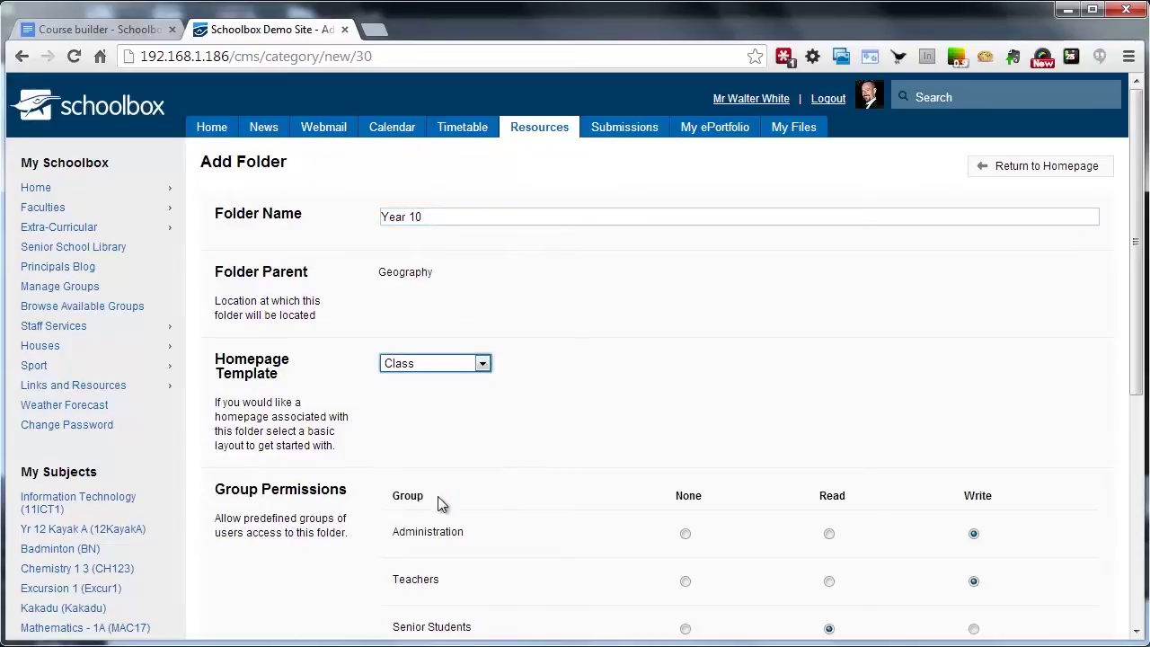
pyautogui.press('Up')
pyautogui.click(599, 316)
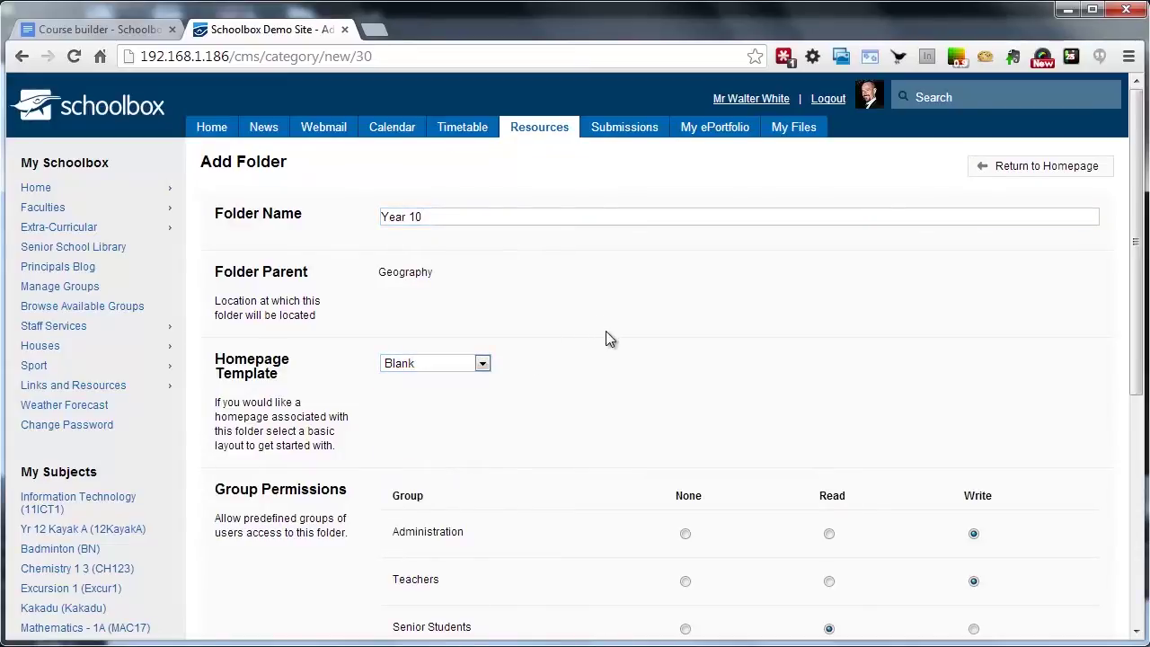
# Set the Senior Students permission to None for the Year 10 folder and save the folder.
pyautogui.scroll(-1, 606, 331)
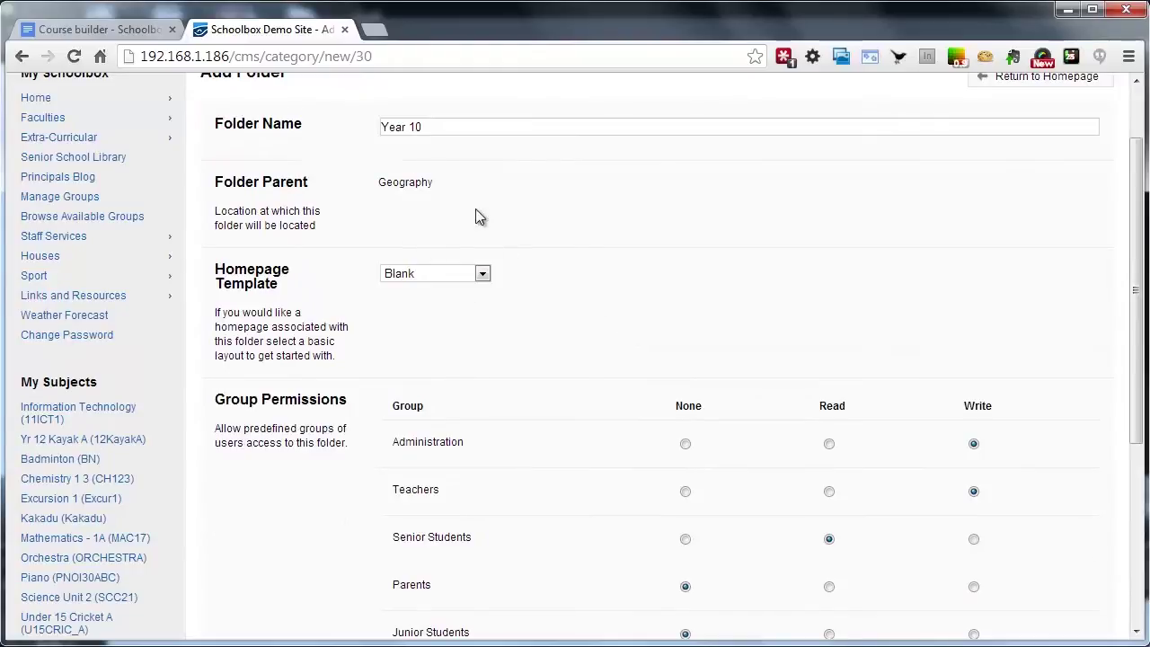
pyautogui.scroll(-1, 489, 215)
pyautogui.scroll(1, 489, 216)
pyautogui.scroll(-2, 559, 284)
pyautogui.click(685, 359)
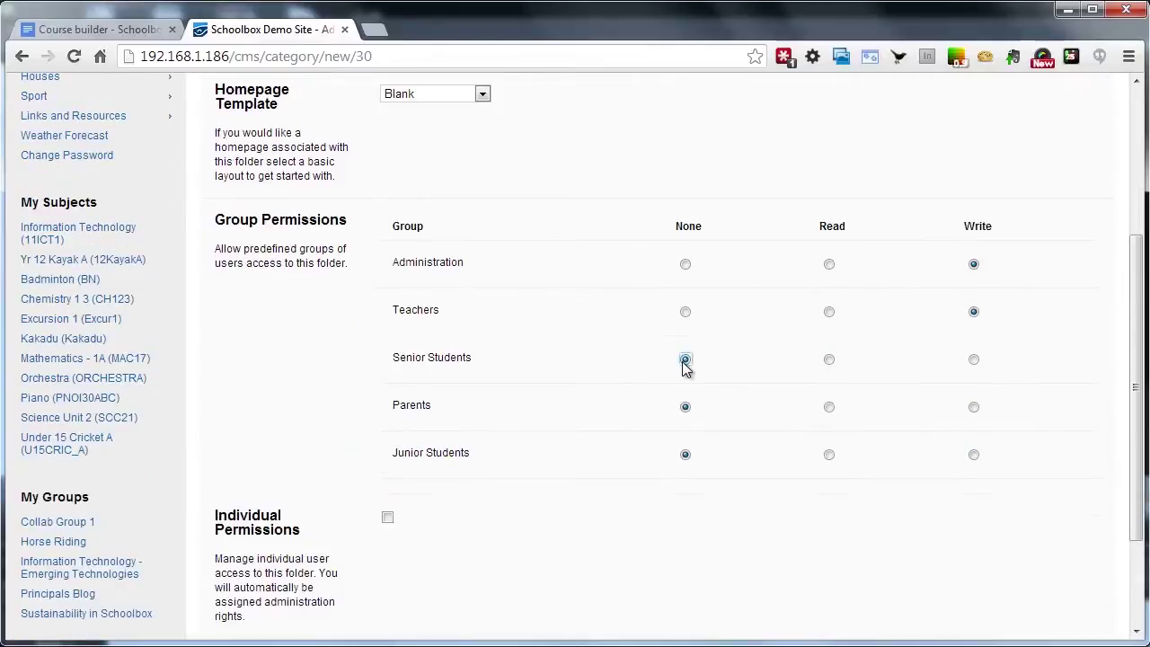
pyautogui.scroll(-2, 685, 364)
pyautogui.click(259, 527)
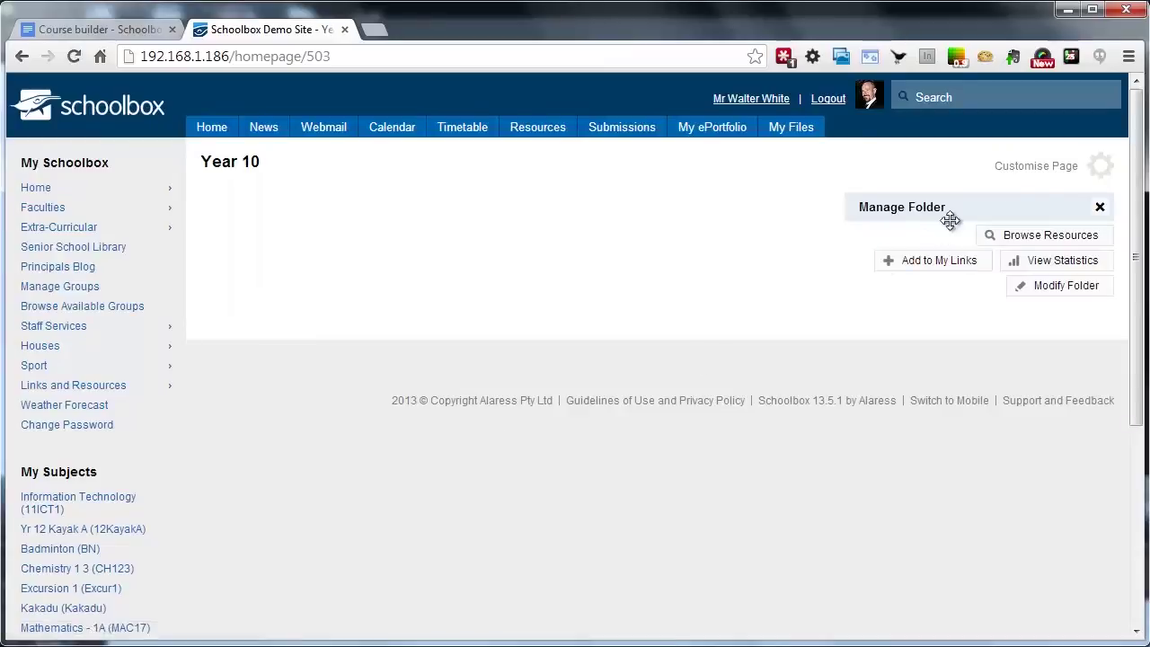
# Open customisation of the Year 10 homepage and add the Rubrics component from the Learning category.
pyautogui.click(1036, 169)
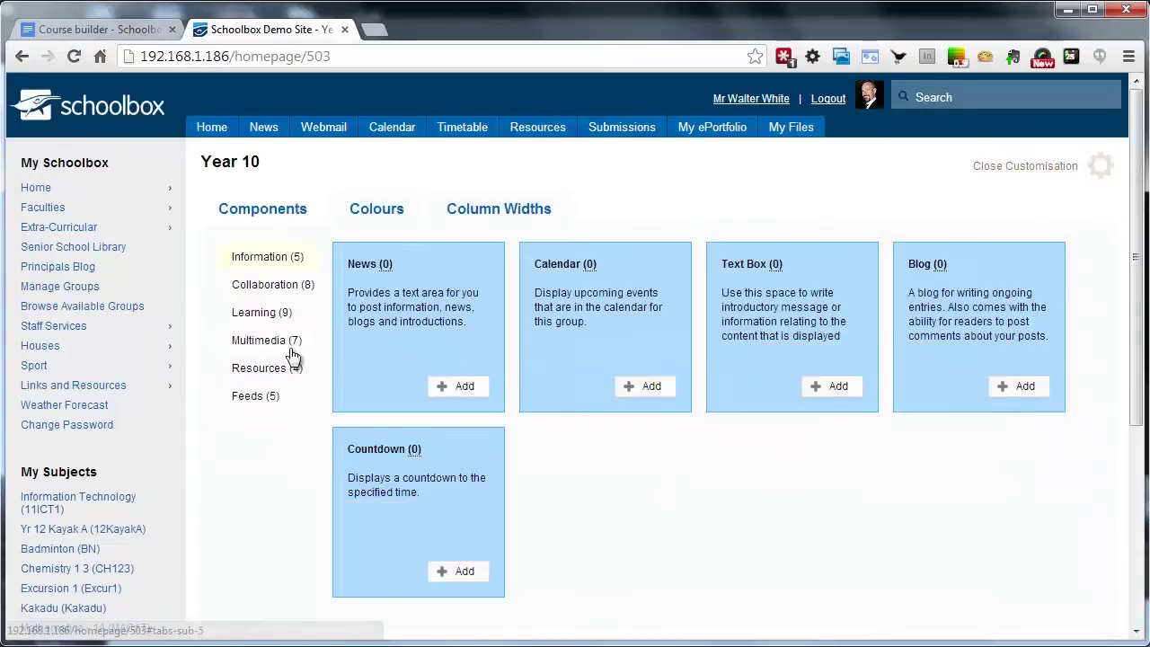
pyautogui.click(284, 315)
pyautogui.scroll(-2, 285, 320)
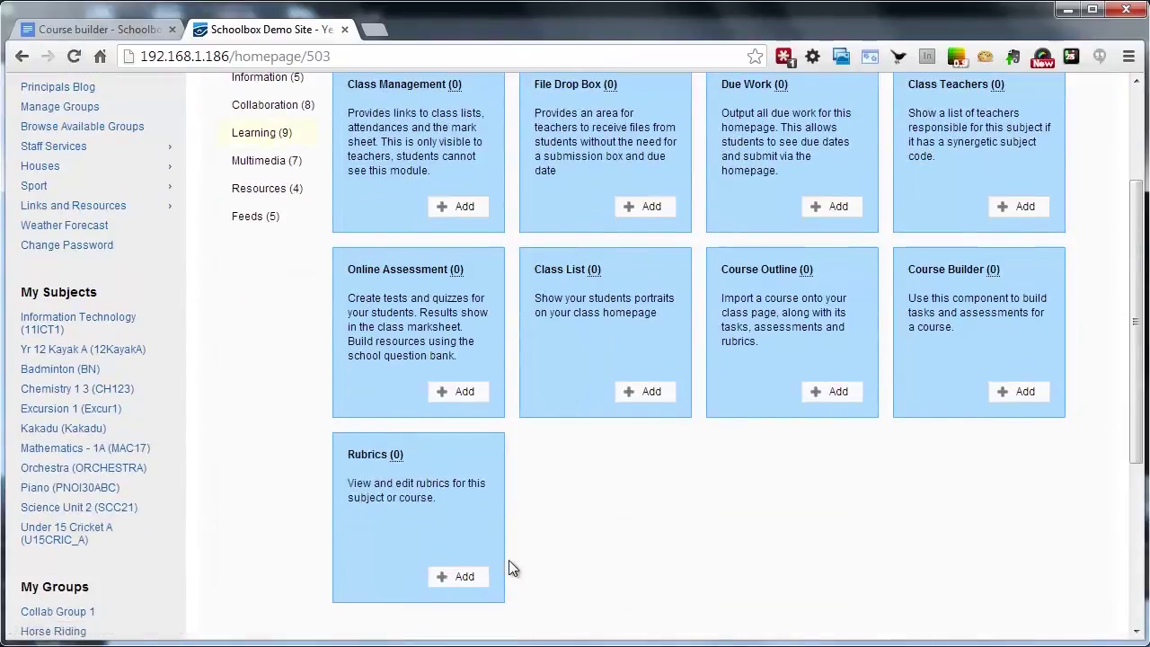
pyautogui.click(471, 577)
# Add a Text Box component from the Information category to the Year 10 homepage and finish customising.
pyautogui.scroll(1, 302, 273)
pyautogui.click(272, 168)
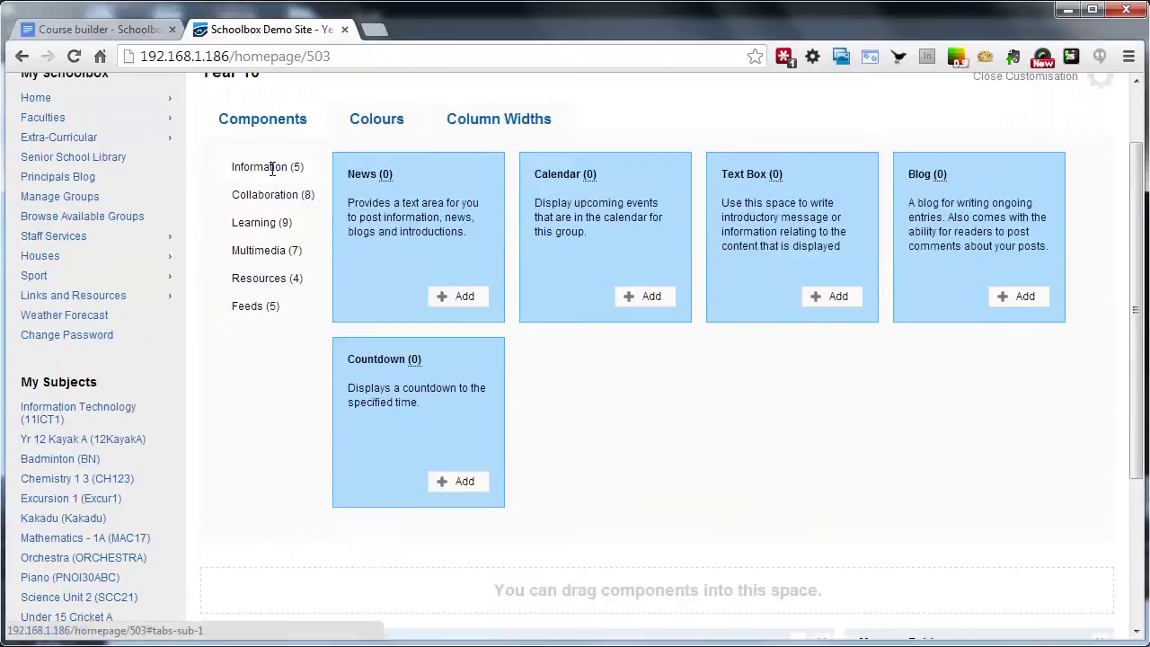
pyautogui.click(836, 295)
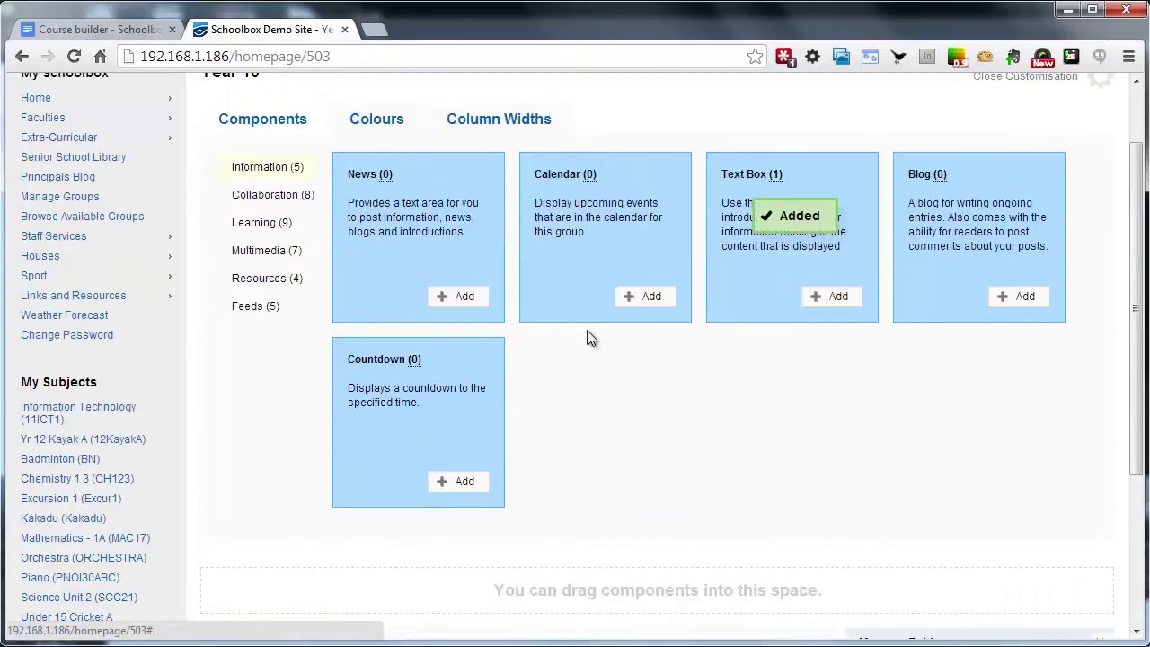
pyautogui.scroll(1, 795, 208)
pyautogui.click(1000, 169)
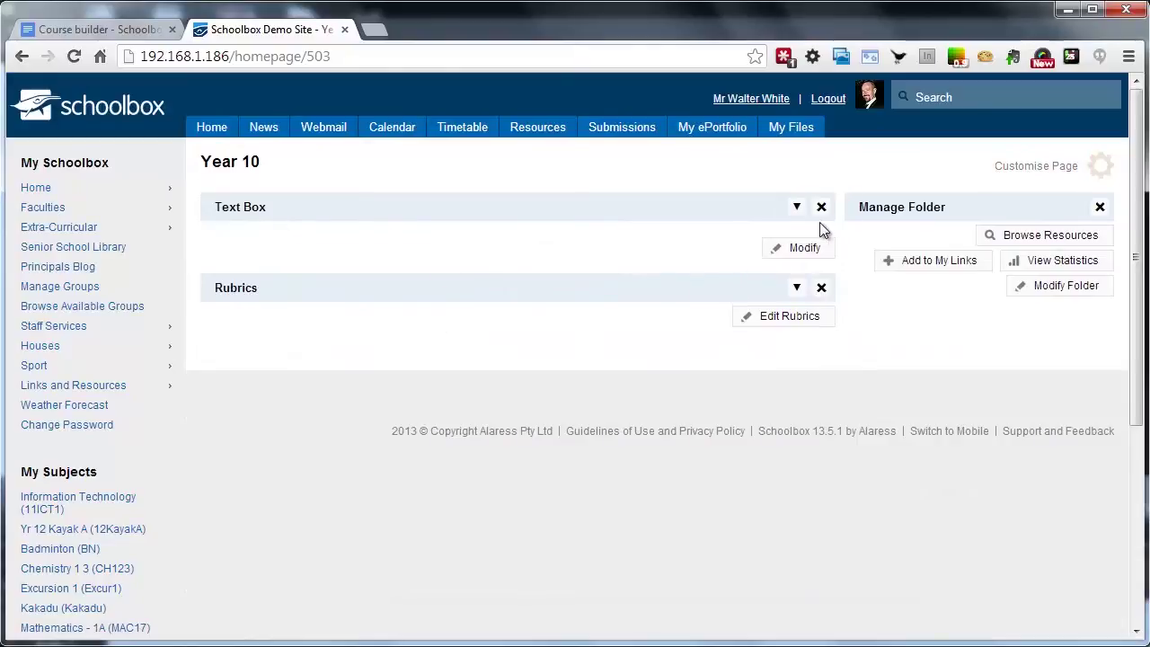
# Give the homepage text box the heading "Course overview" and the content "Desc", and save it.
pyautogui.click(803, 248)
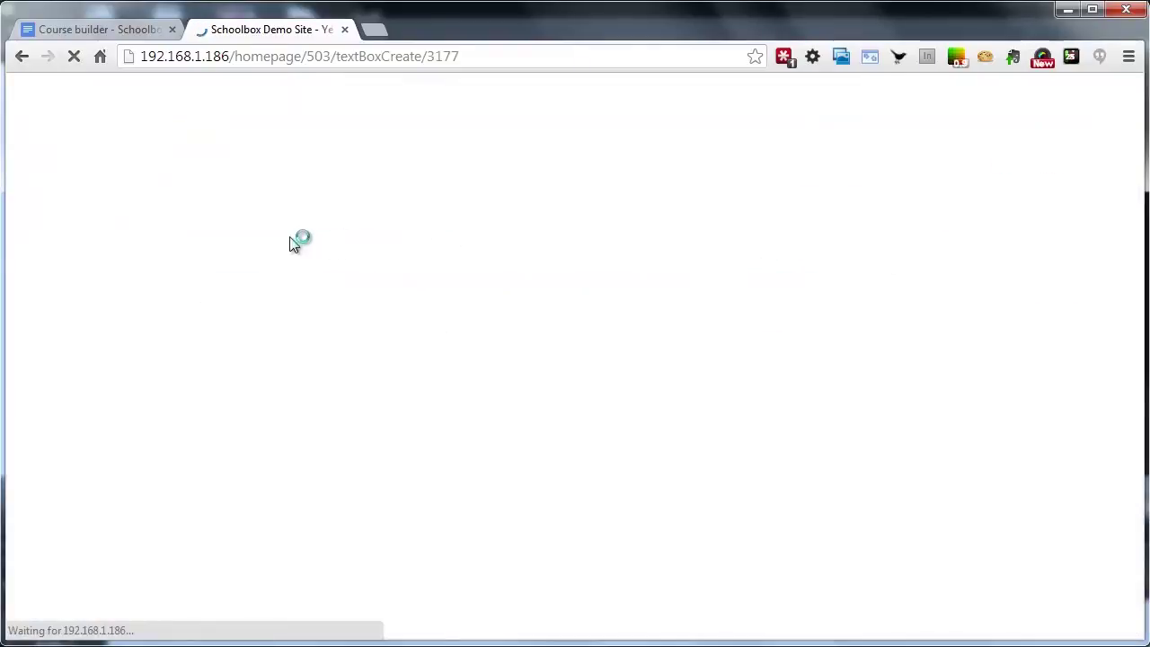
pyautogui.click(275, 257)
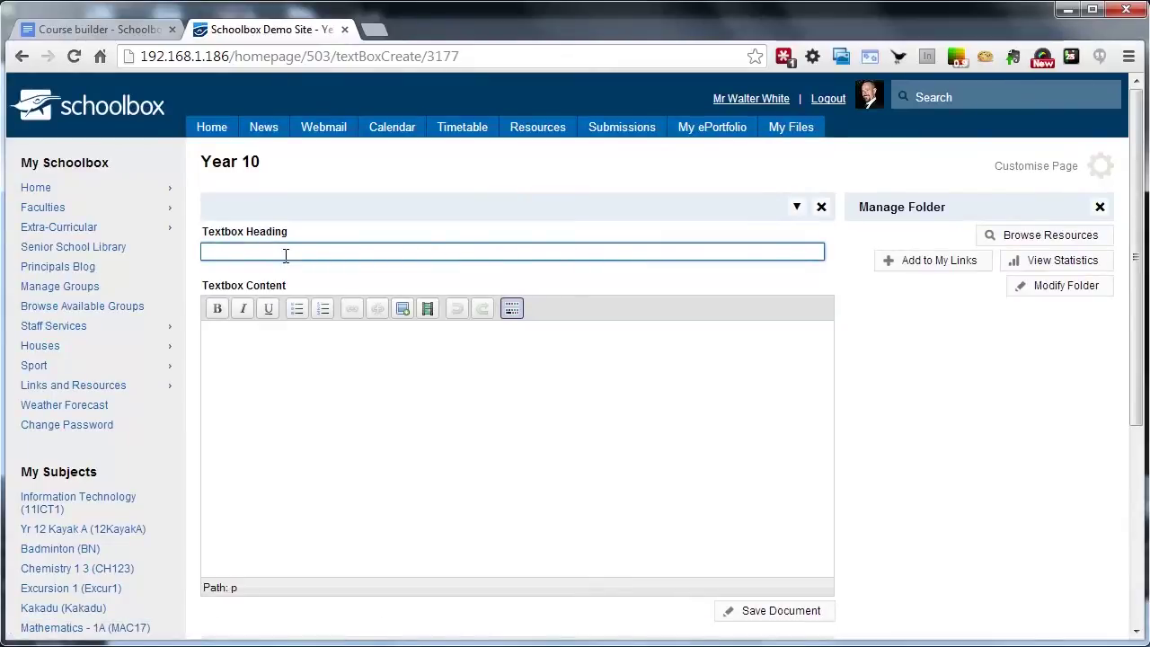
pyautogui.write('Course overview')
pyautogui.press('Tab')
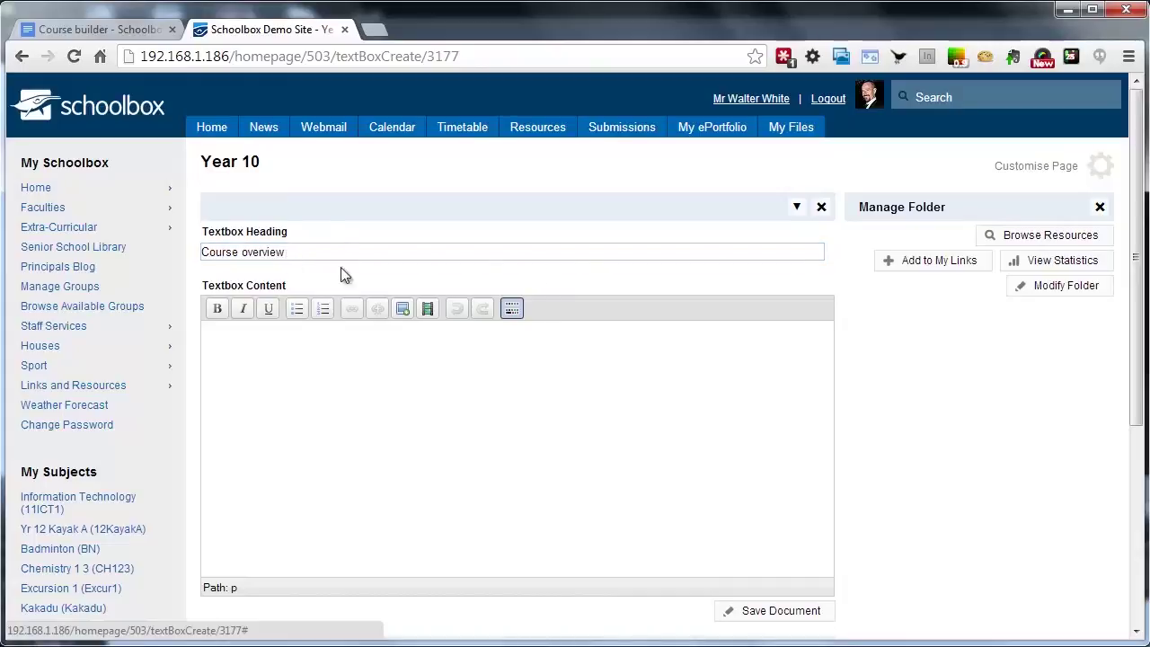
pyautogui.click(383, 410)
pyautogui.write('Des')
pyautogui.scroll(-1, 383, 410)
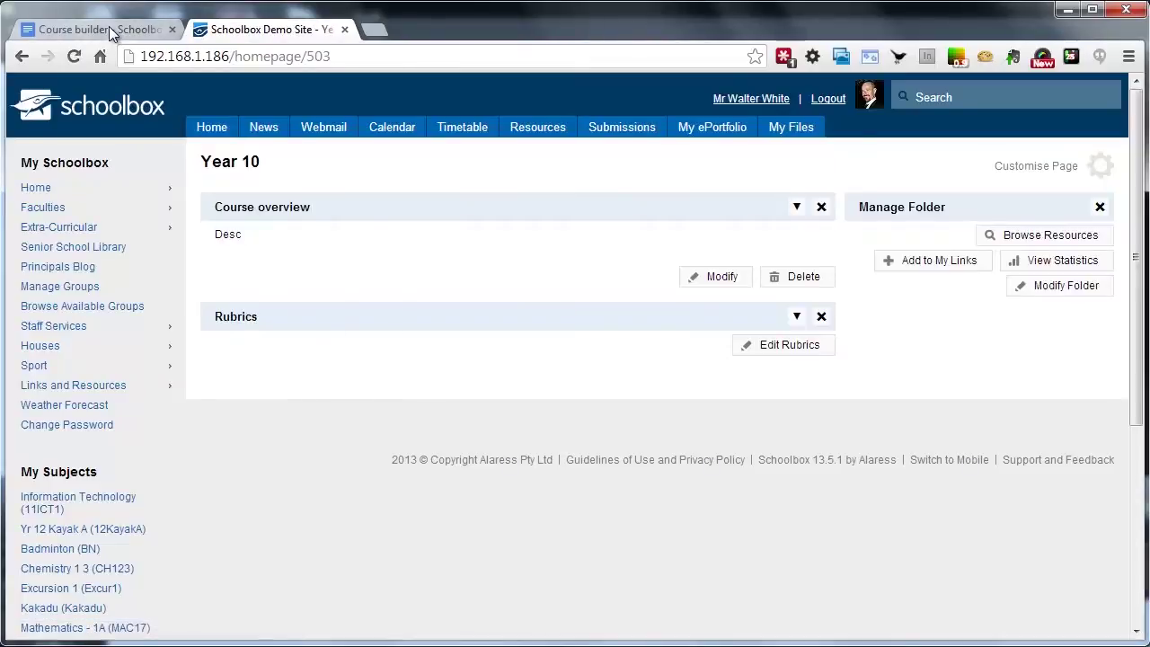
# Add the rubric group "Geographical Knowledge and Understanding" to the Year 10 rubrics, copying its name from the Google Docs course document.
pyautogui.click(772, 350)
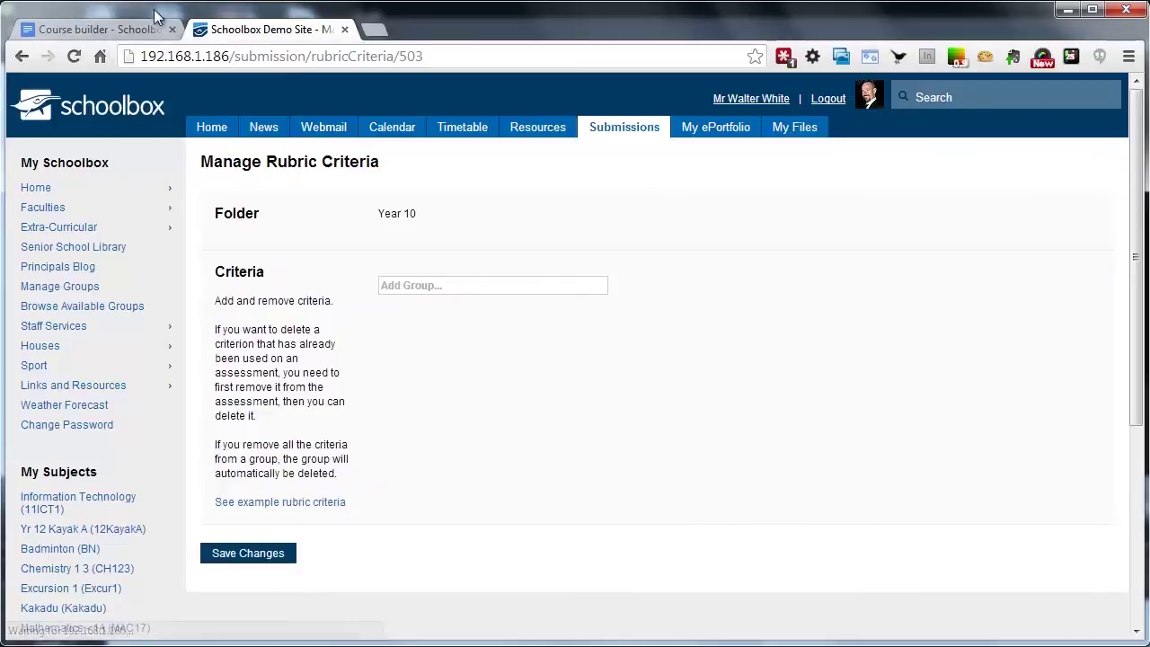
pyautogui.click(124, 24)
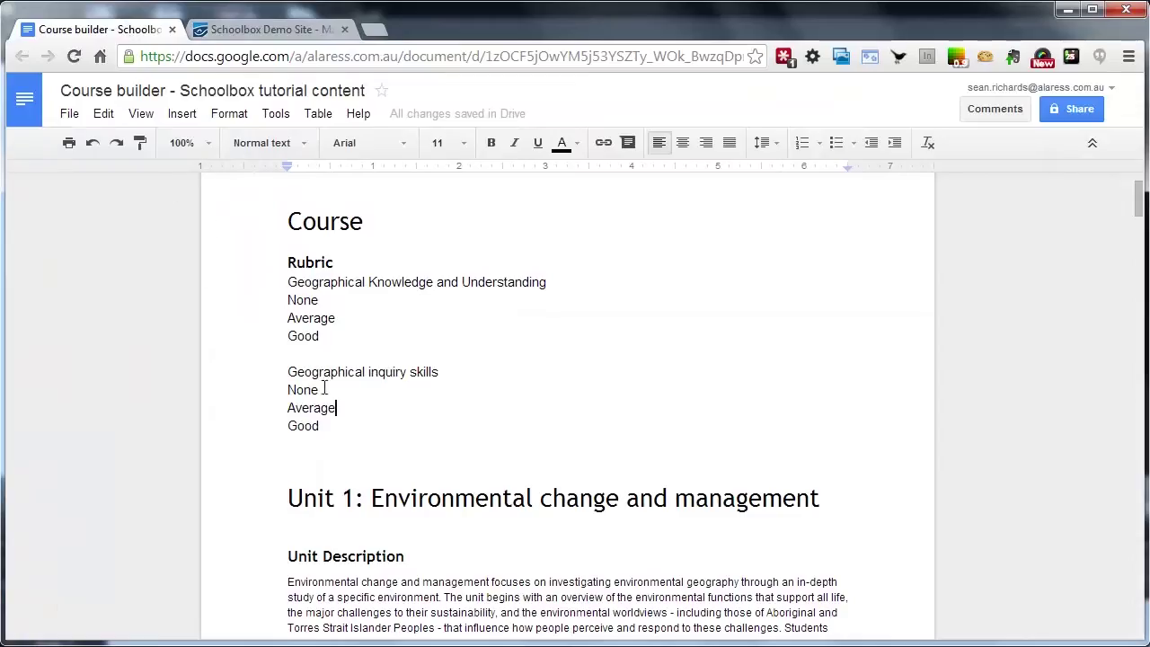
pyautogui.moveTo(359, 287); pyautogui.dragTo(286, 284)
pyautogui.hotkey('ctrl', 'c')
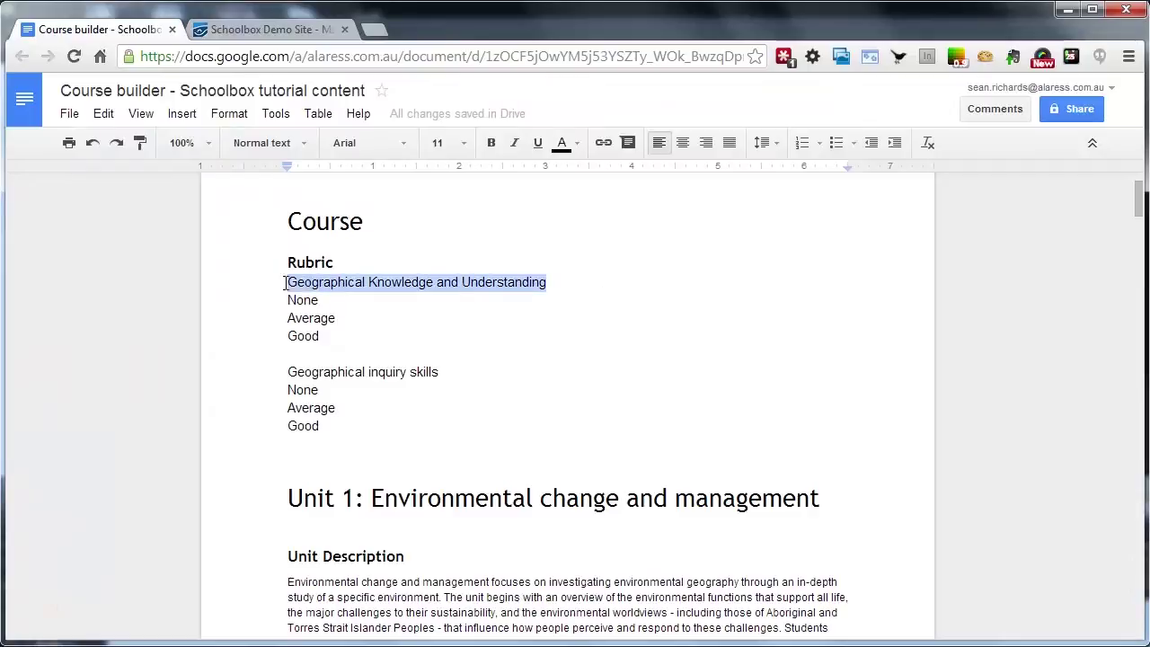
pyautogui.click(229, 35)
pyautogui.click(466, 286)
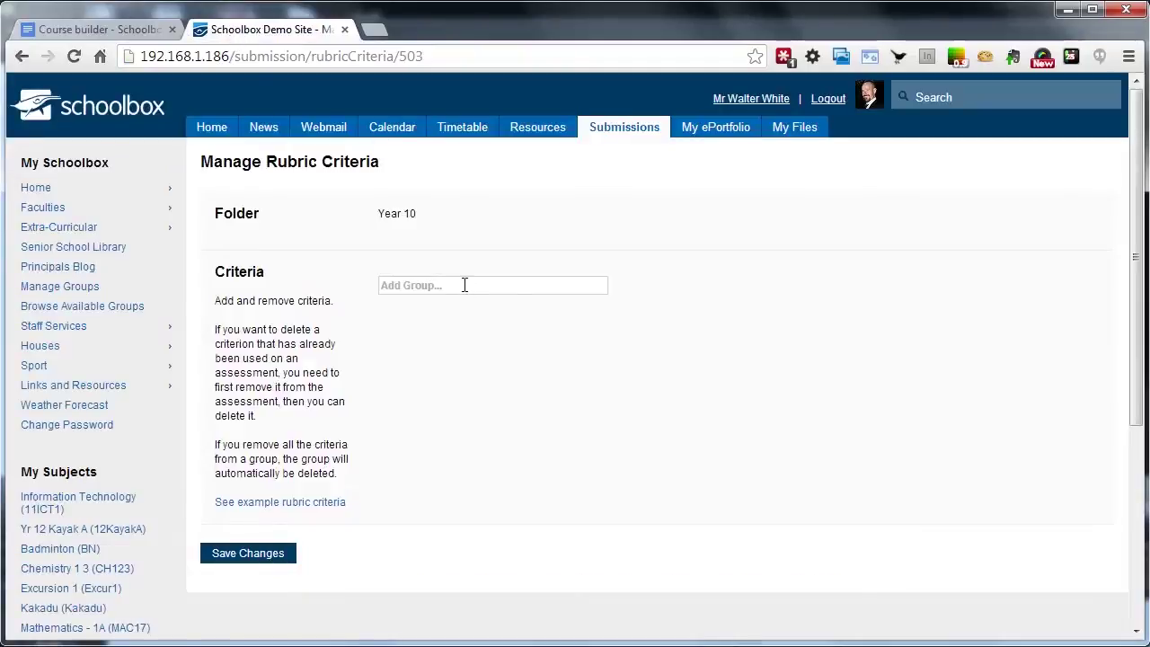
pyautogui.hotkey('ctrl', 'v')
pyautogui.press('Return')
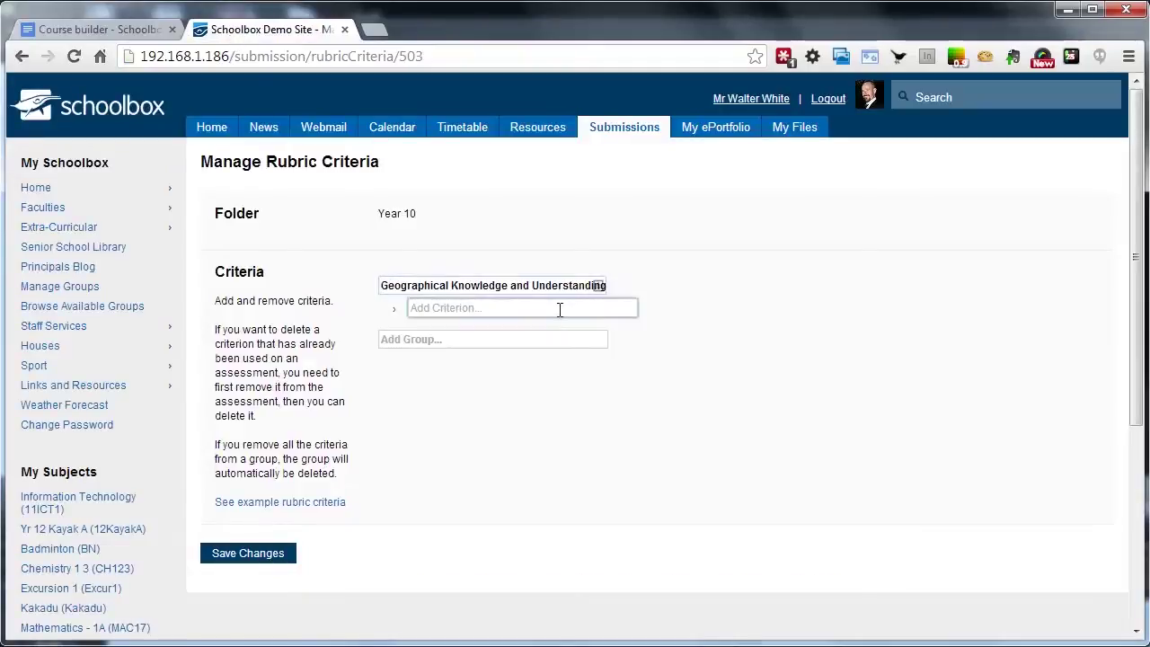
# Add the criteria None, Average and Good to the Geographical Knowledge and Understanding group and save the rubric.
pyautogui.write('None')
pyautogui.press('Return')
pyautogui.write('Average')
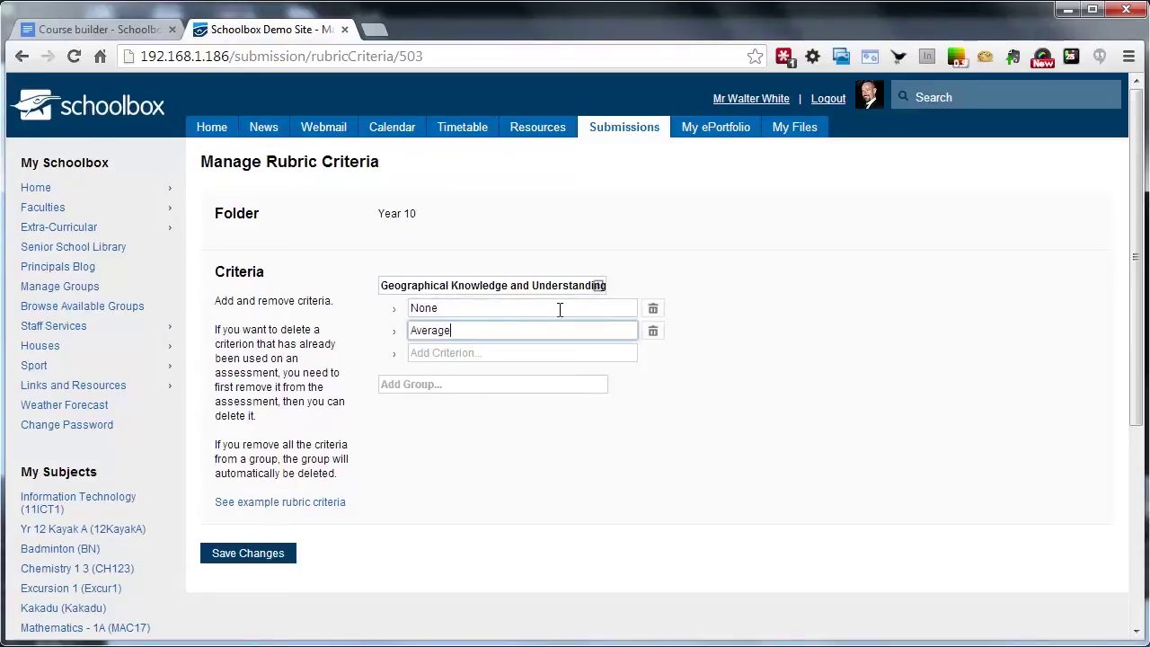
pyautogui.press('Return')
pyautogui.write('Good')
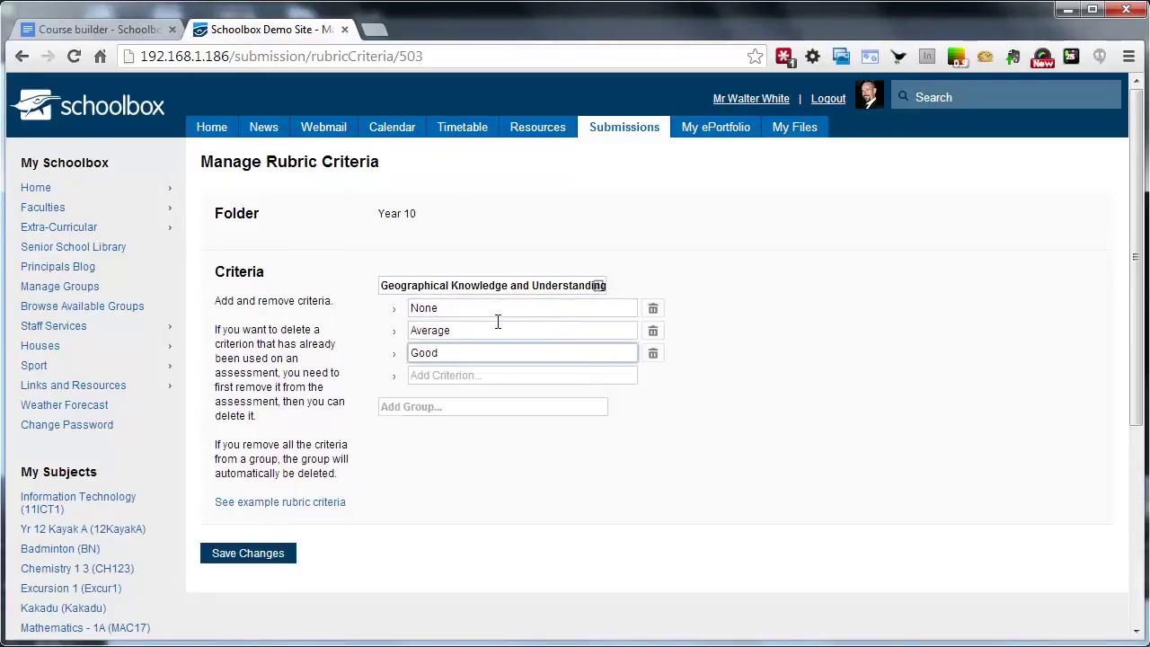
pyautogui.click(249, 551)
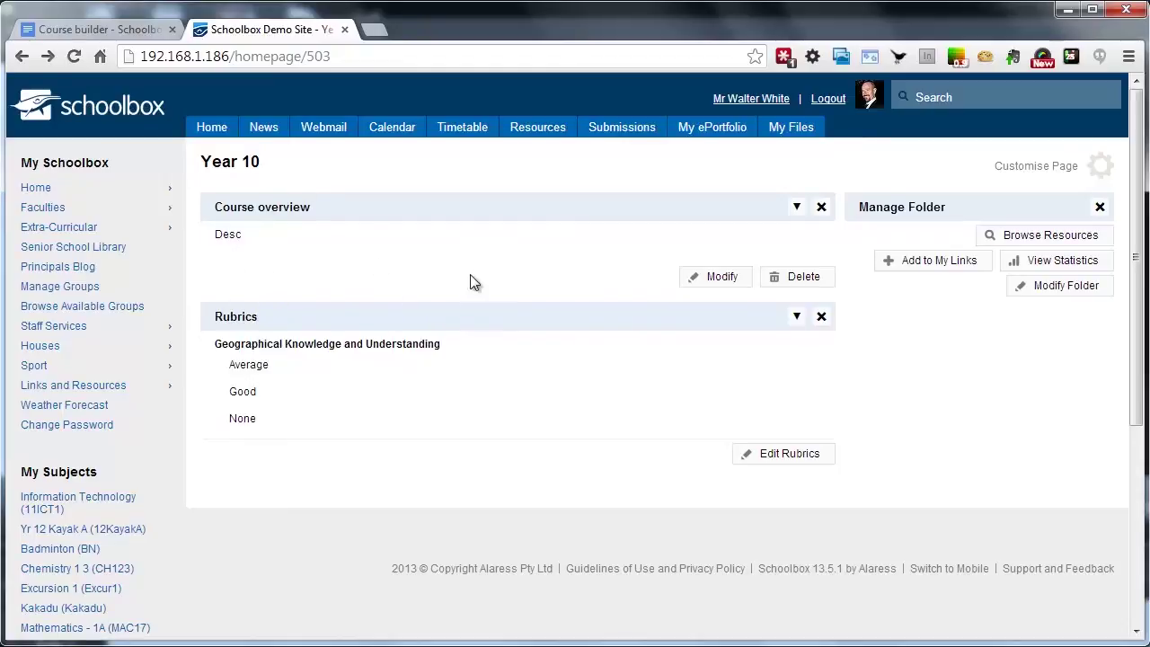
# Add the Folders component from the Resources category to the Year 10 homepage and close customisation.
pyautogui.click(1034, 166)
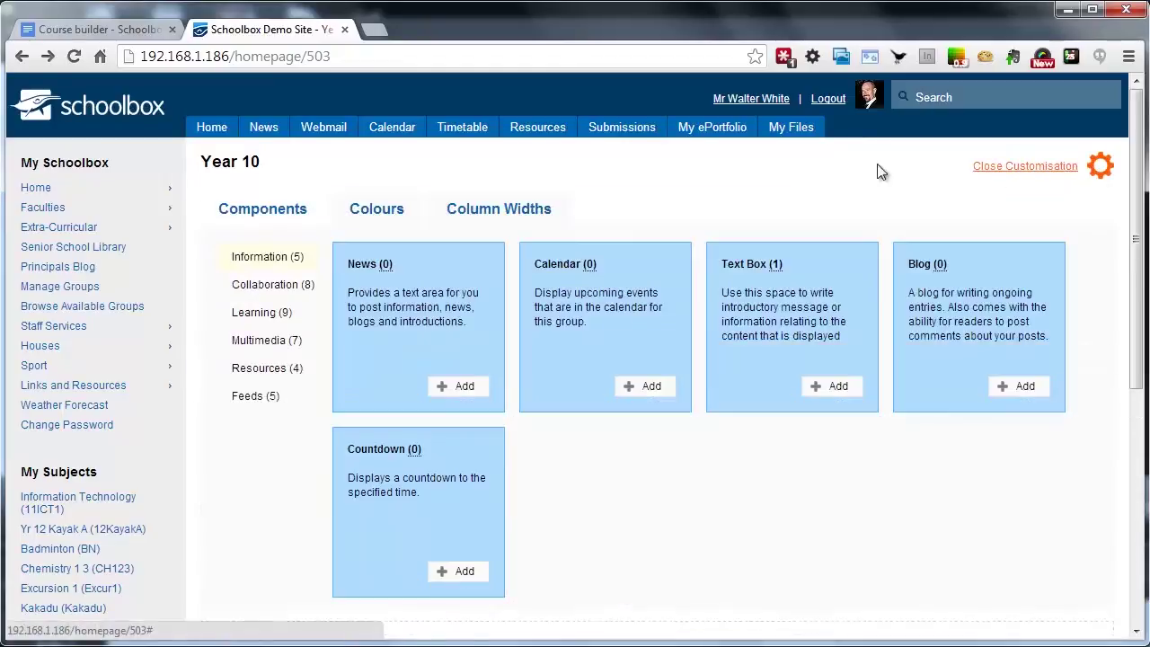
pyautogui.click(262, 370)
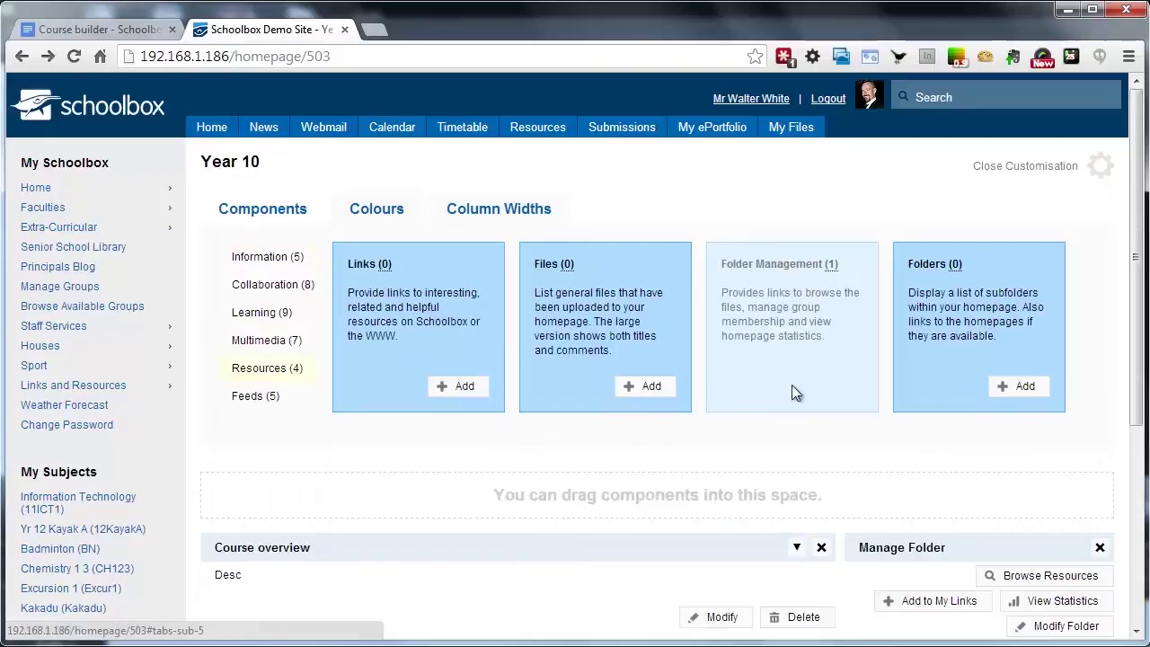
pyautogui.click(1016, 386)
pyautogui.click(988, 165)
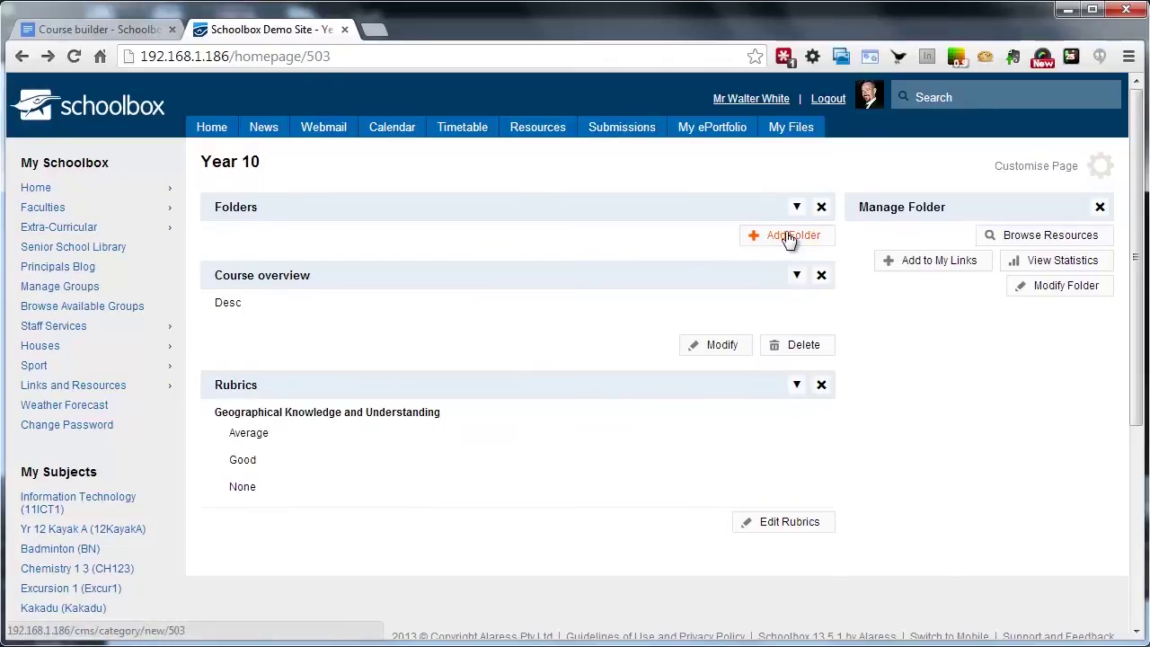
# Select Geography's Year 10 folder in the school resources and start a new subfolder inside it.
pyautogui.click(550, 133)
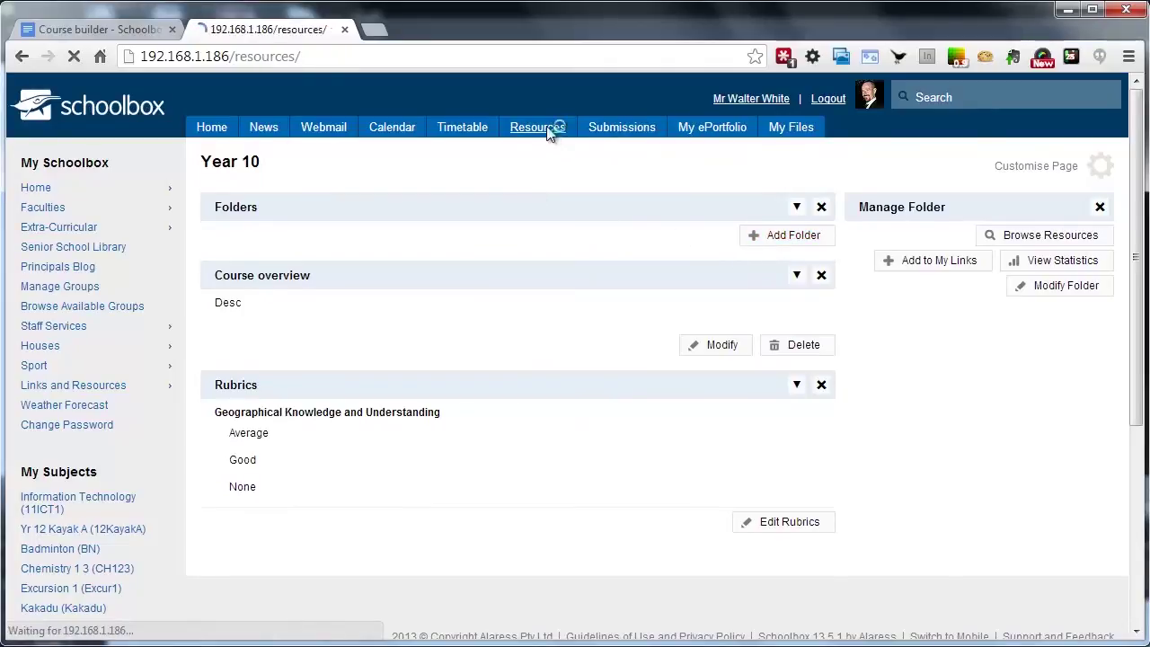
pyautogui.click(298, 352)
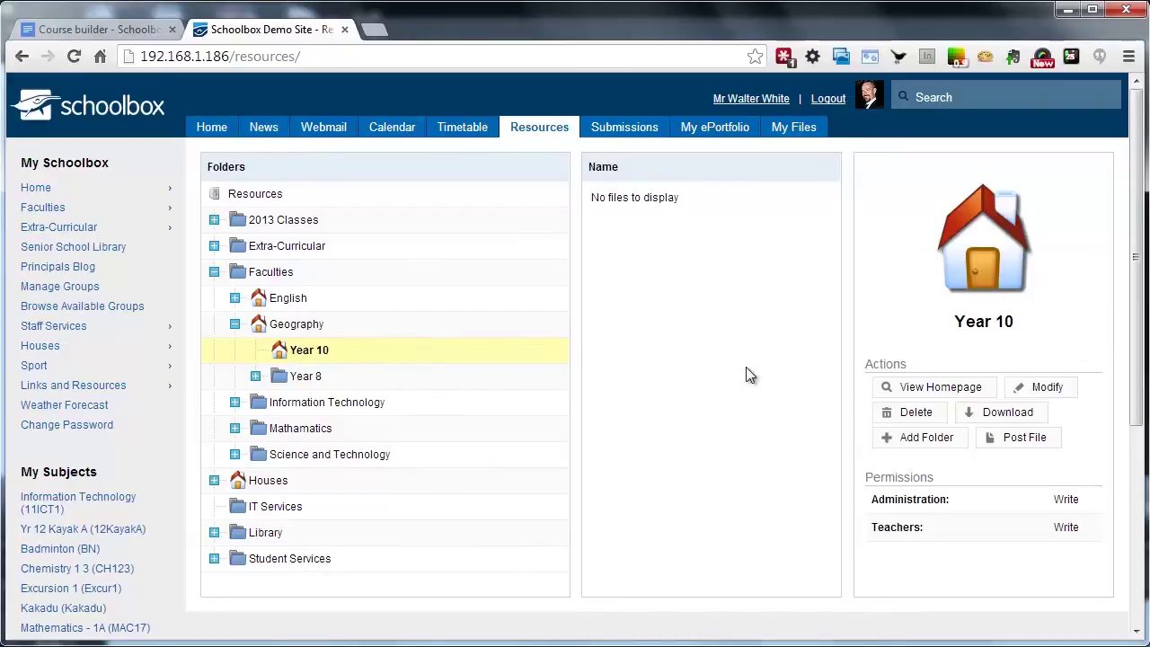
pyautogui.click(927, 448)
# Name the new subfolder "Unit 1: Environmental change and management", copying the unit title from the Google Docs course document.
pyautogui.click(90, 28)
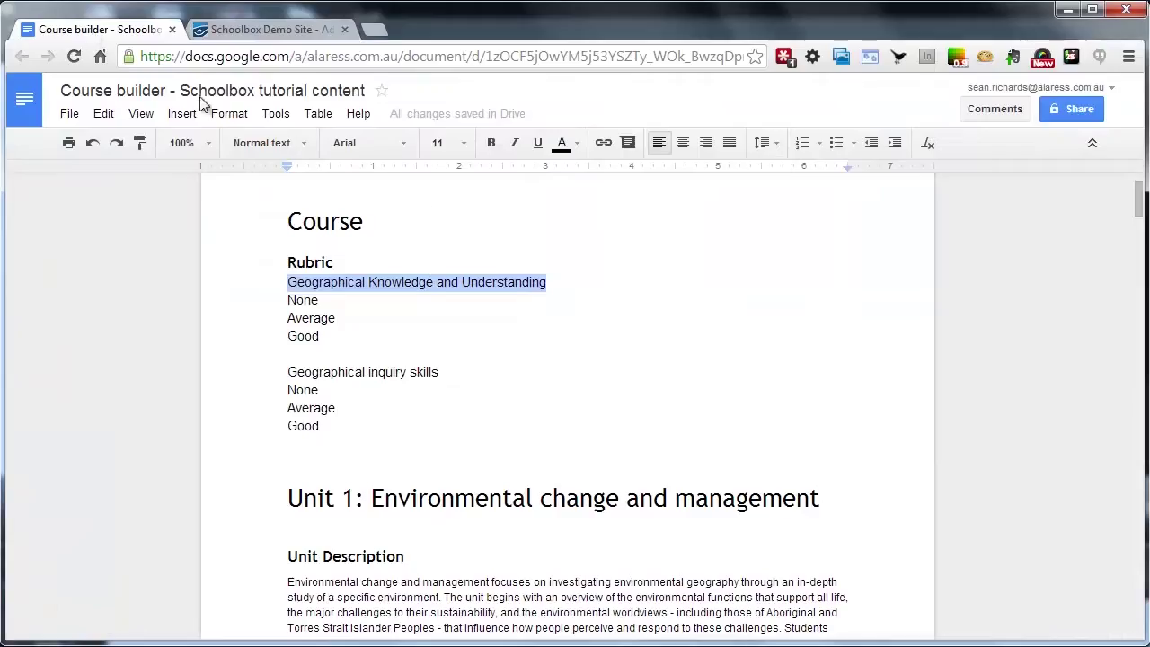
pyautogui.scroll(-1, 833, 398)
pyautogui.moveTo(832, 399); pyautogui.dragTo(281, 407)
pyautogui.hotkey('ctrl', 'c')
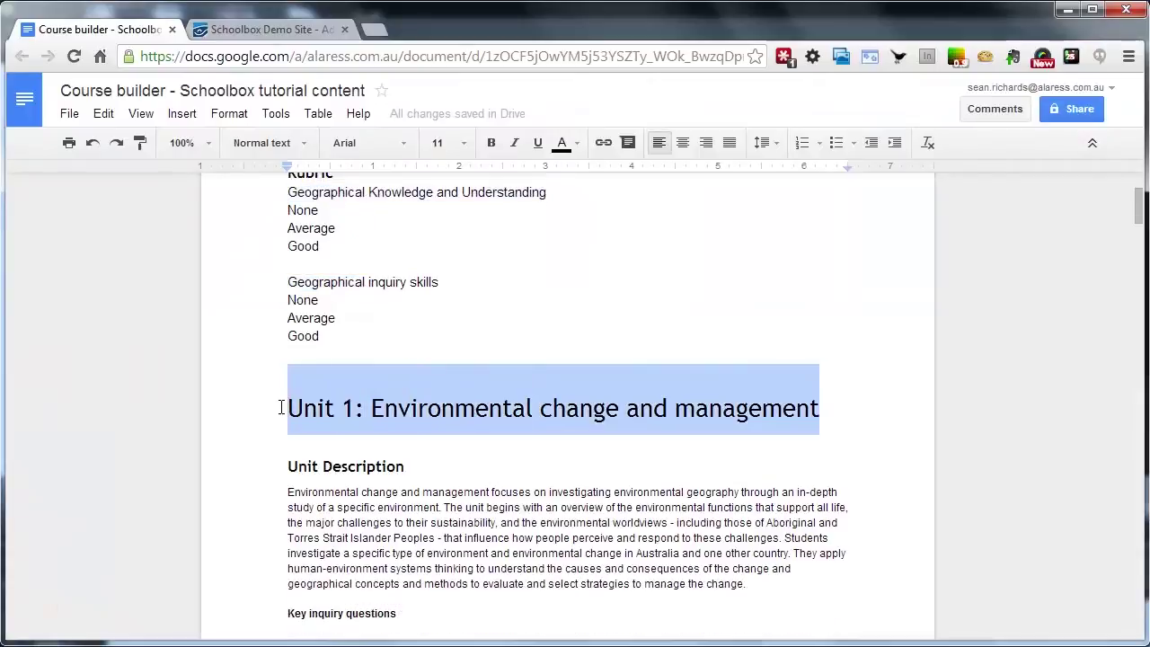
pyautogui.click(305, 31)
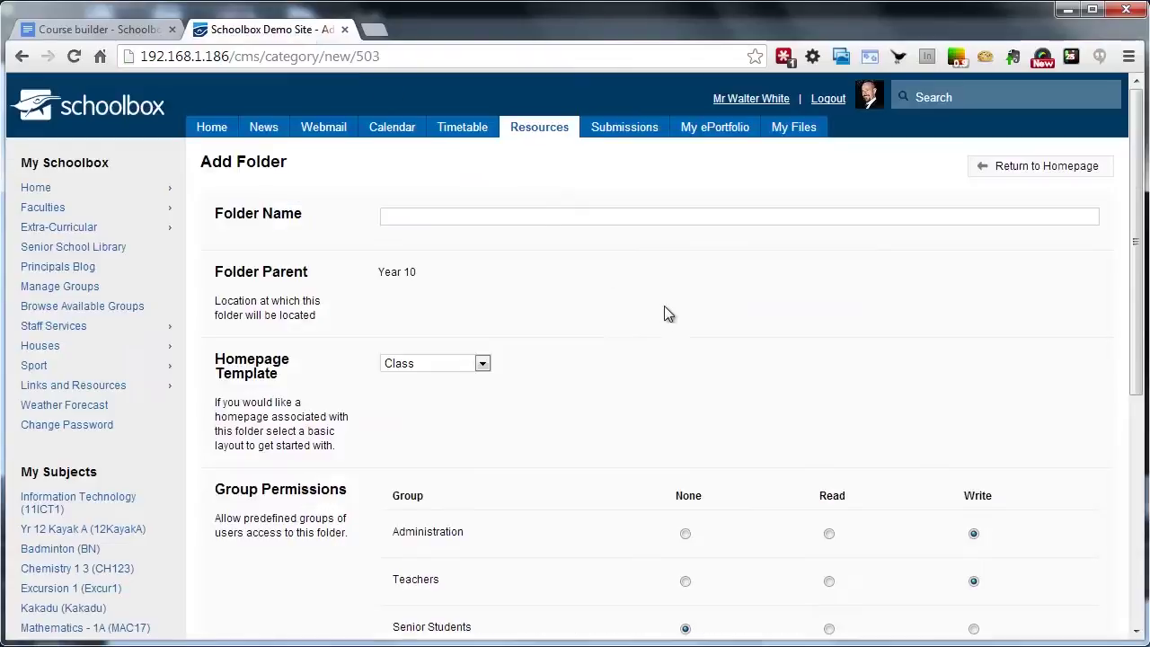
pyautogui.click(545, 215)
pyautogui.hotkey('ctrl', 'v')
# Set the new Unit 1 folder's homepage template to Faculty resource.
pyautogui.click(482, 363)
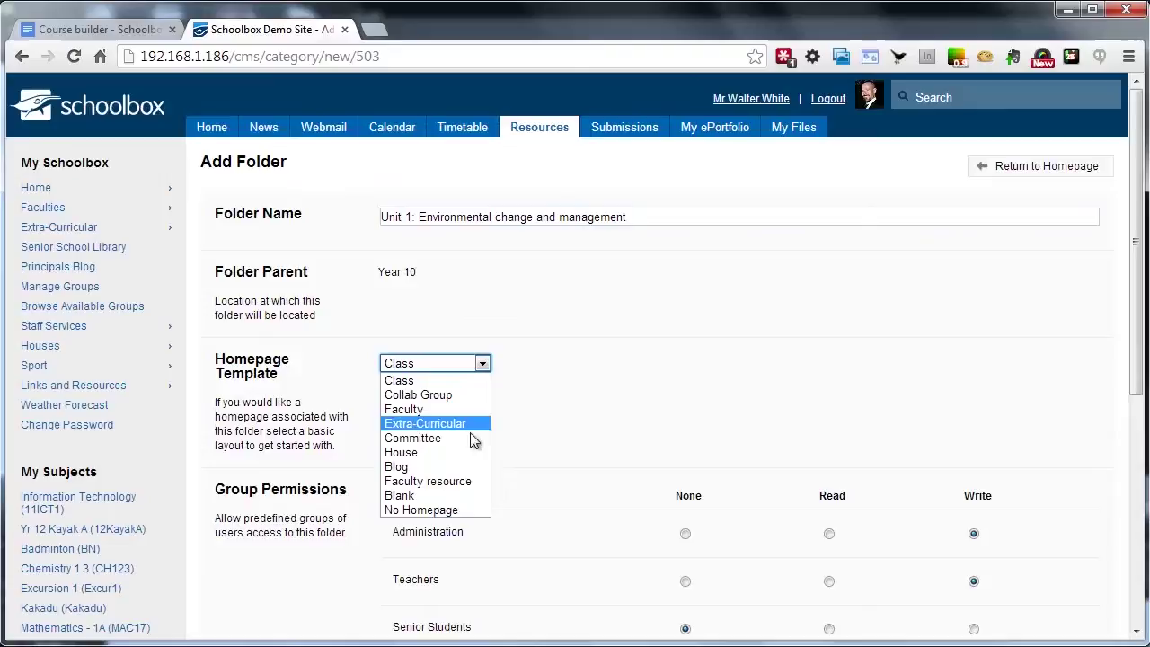
pyautogui.click(457, 485)
pyautogui.scroll(-2, 612, 400)
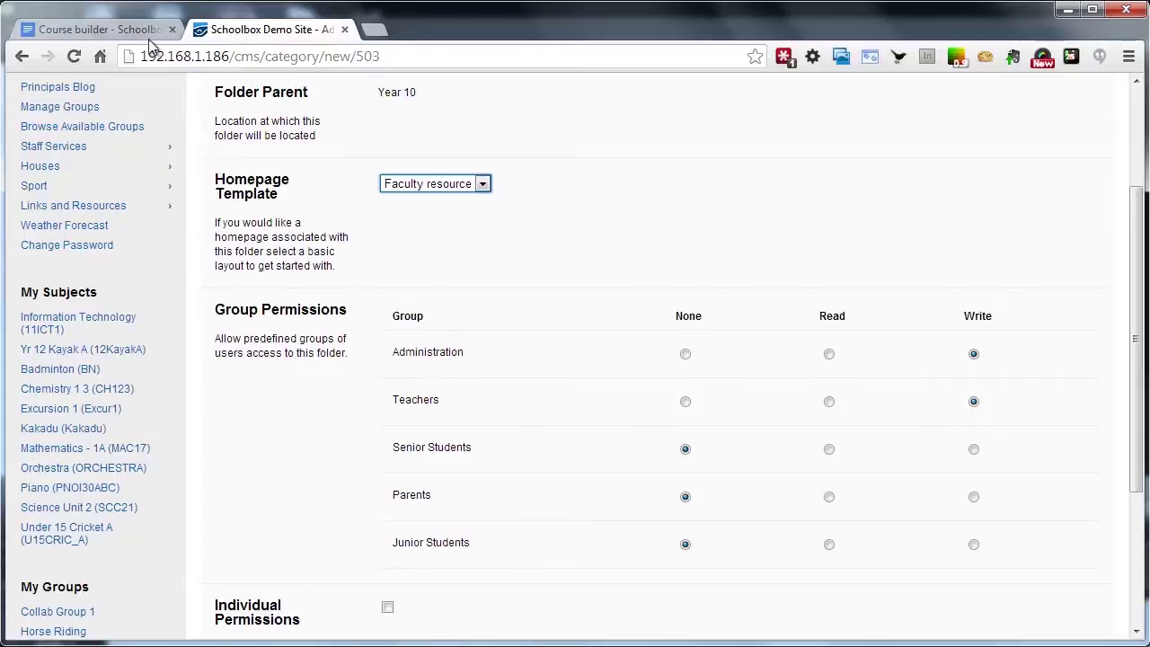
# Give Senior Students and Junior Students Read permission on the Unit 1 folder and create the folder.
pyautogui.scroll(-1, 638, 319)
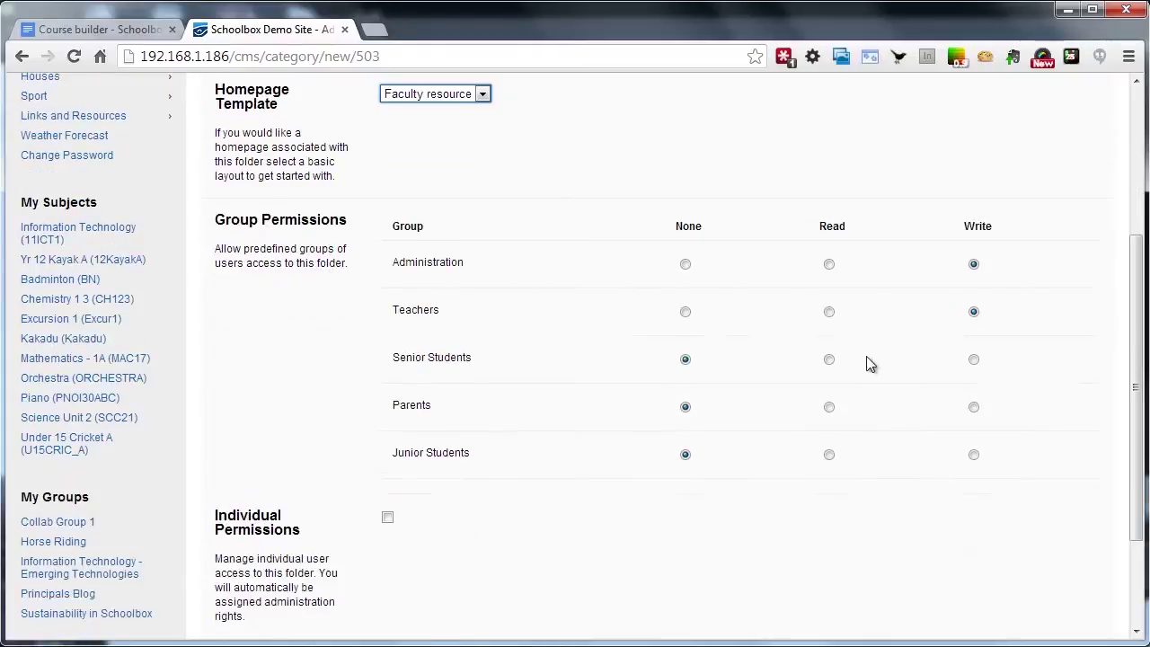
pyautogui.click(830, 360)
pyautogui.click(829, 455)
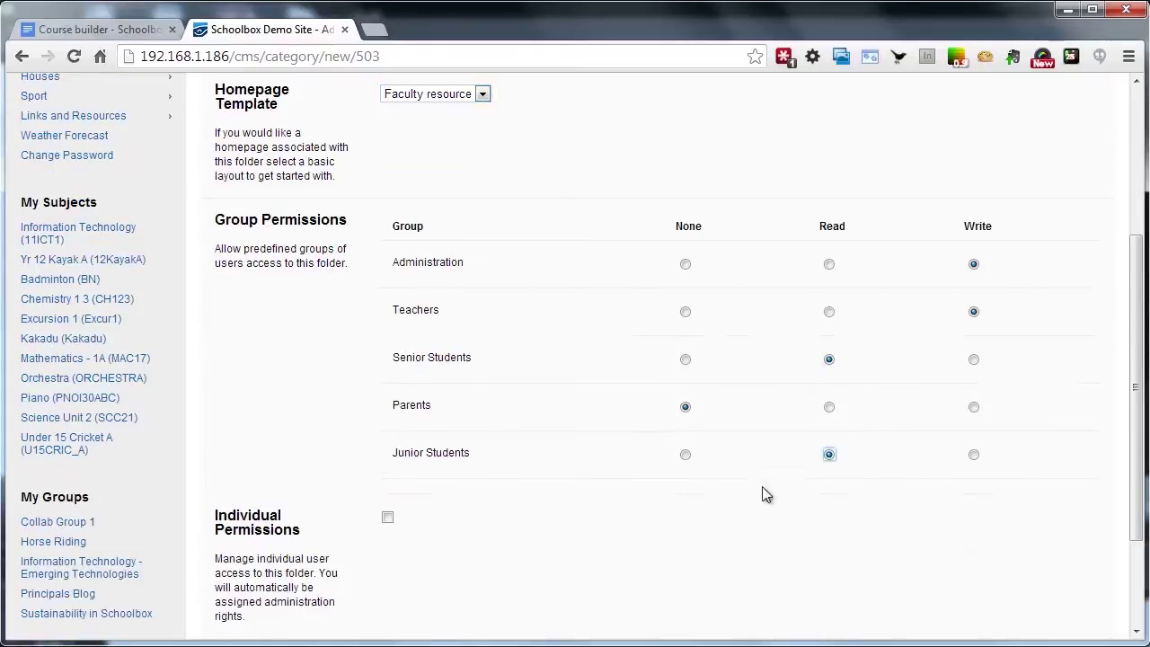
pyautogui.scroll(-1, 594, 456)
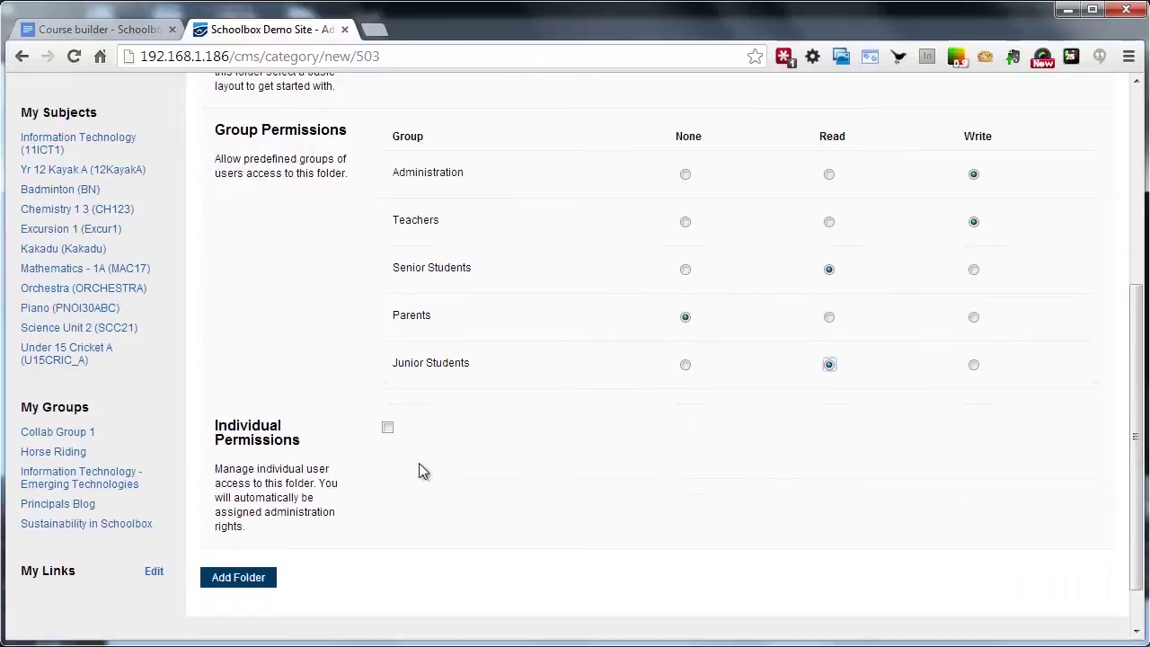
pyautogui.click(235, 586)
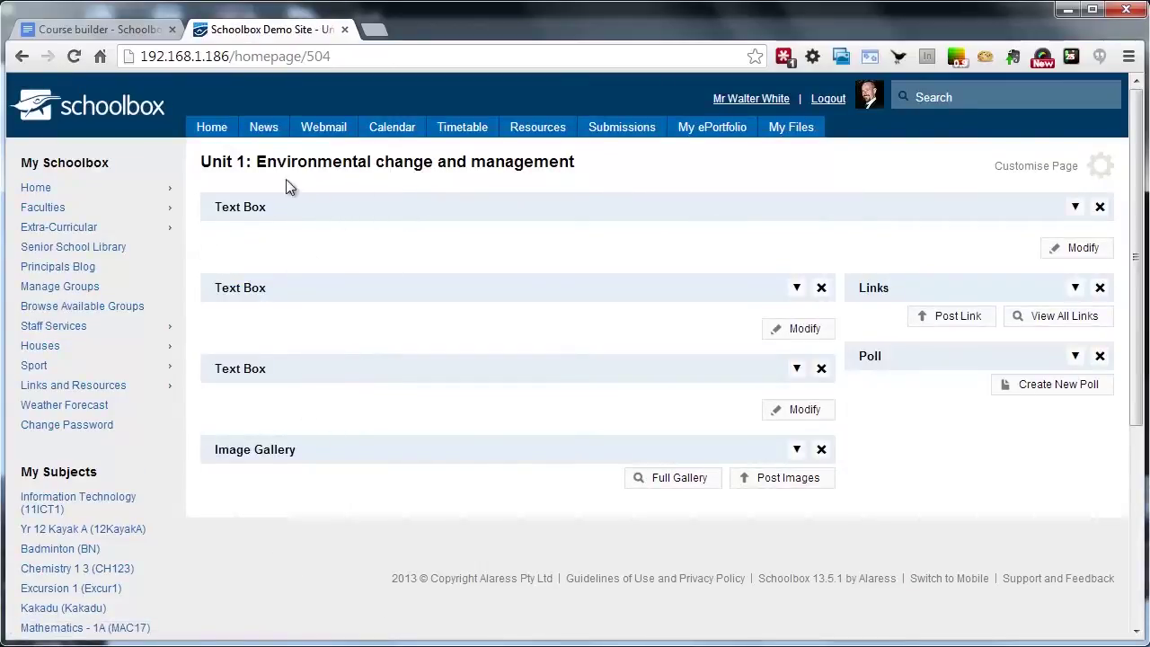
# Edit the full-width text box on the Unit 1 homepage and give it the heading "Unit Description", copied from the Google Docs course document.
pyautogui.click(1077, 255)
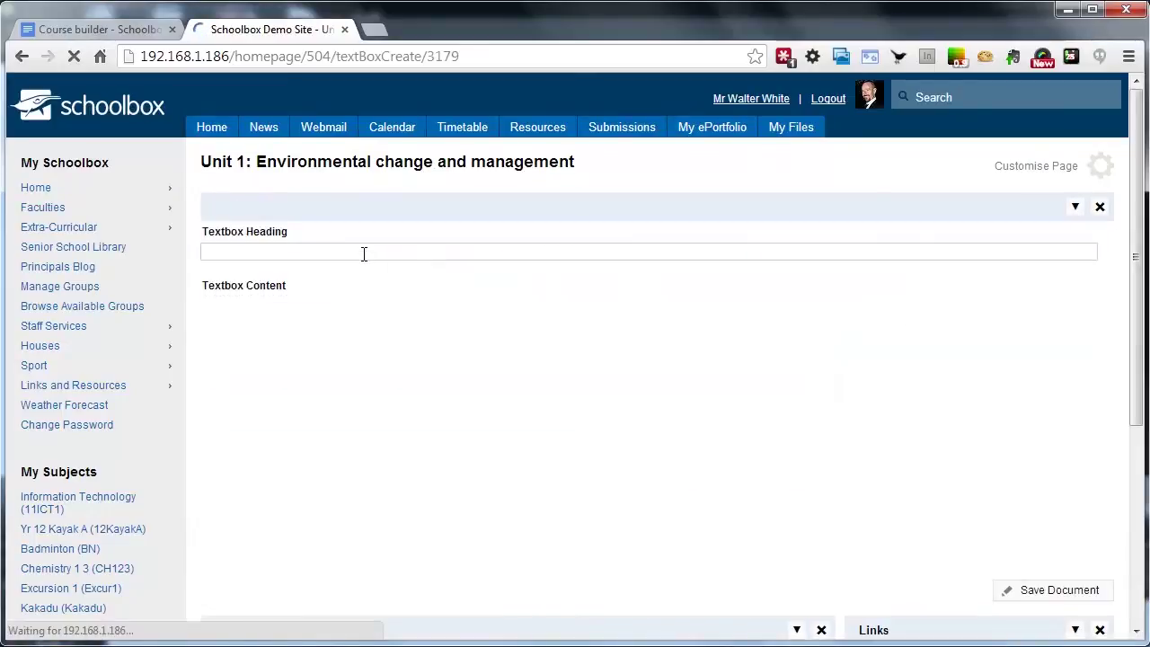
pyautogui.click(131, 36)
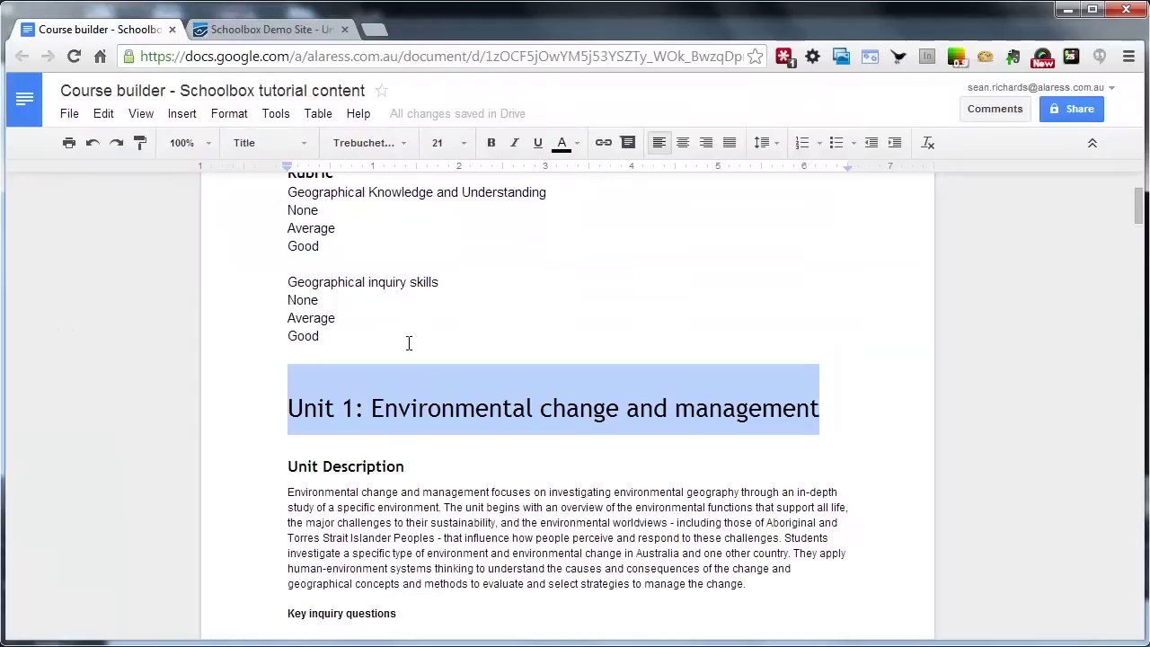
pyautogui.click(384, 455)
pyautogui.scroll(-2, 361, 419)
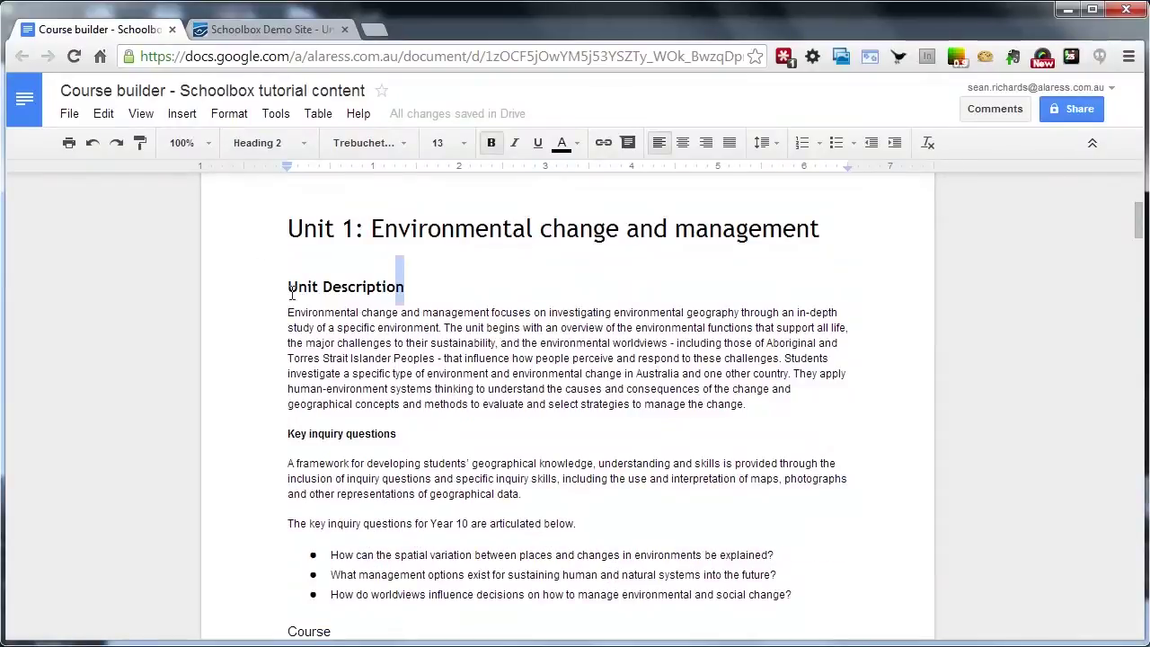
pyautogui.moveTo(405, 285); pyautogui.dragTo(277, 286)
pyautogui.hotkey('ctrl', 'c')
pyautogui.click(305, 27)
pyautogui.click(504, 255)
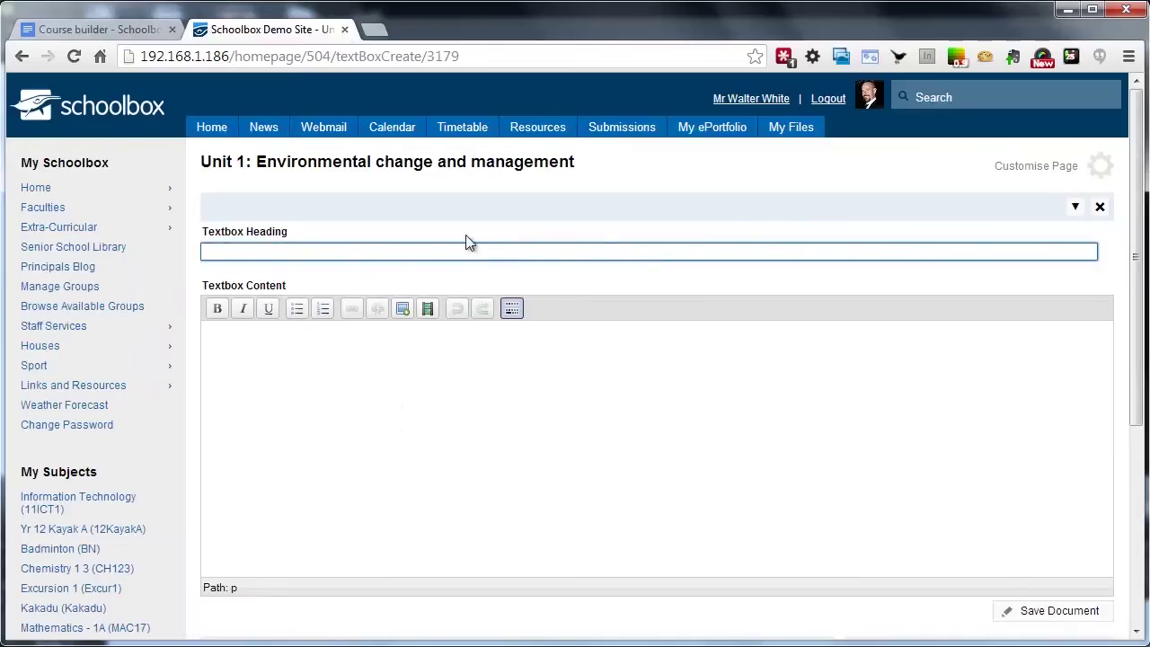
pyautogui.hotkey('ctrl', 'v')
# Copy the unit description and key inquiry questions from the course document into the text box content and save it.
pyautogui.click(128, 35)
pyautogui.scroll(-1, 637, 586)
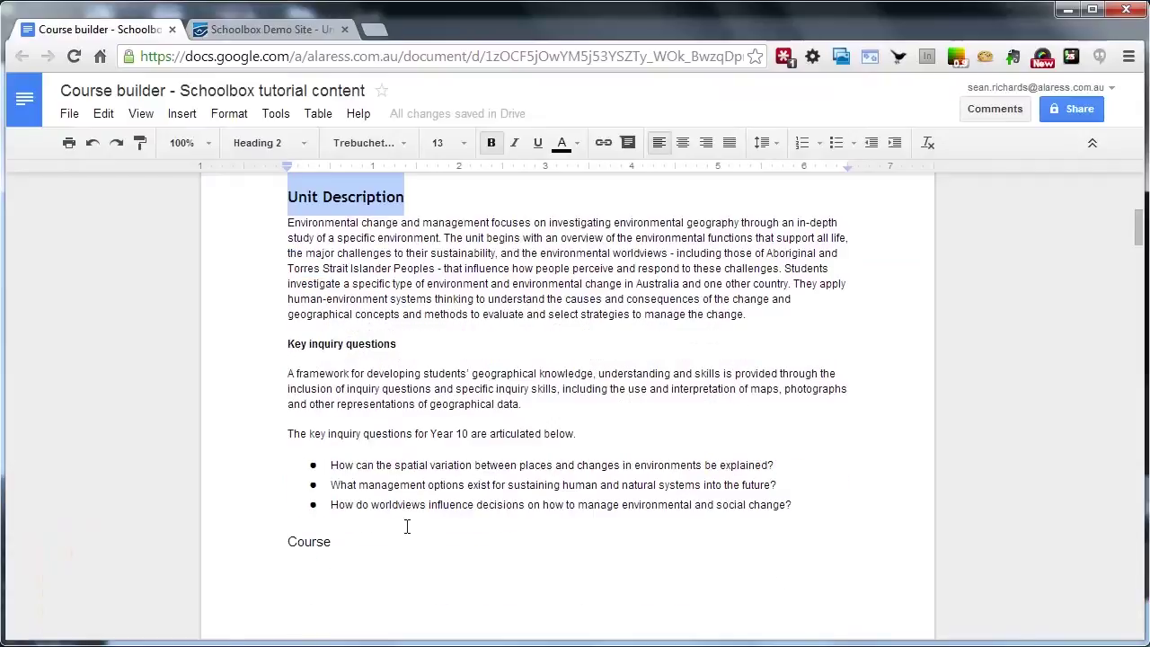
pyautogui.moveTo(817, 499); pyautogui.dragTo(284, 229)
pyautogui.hotkey('ctrl', 'c')
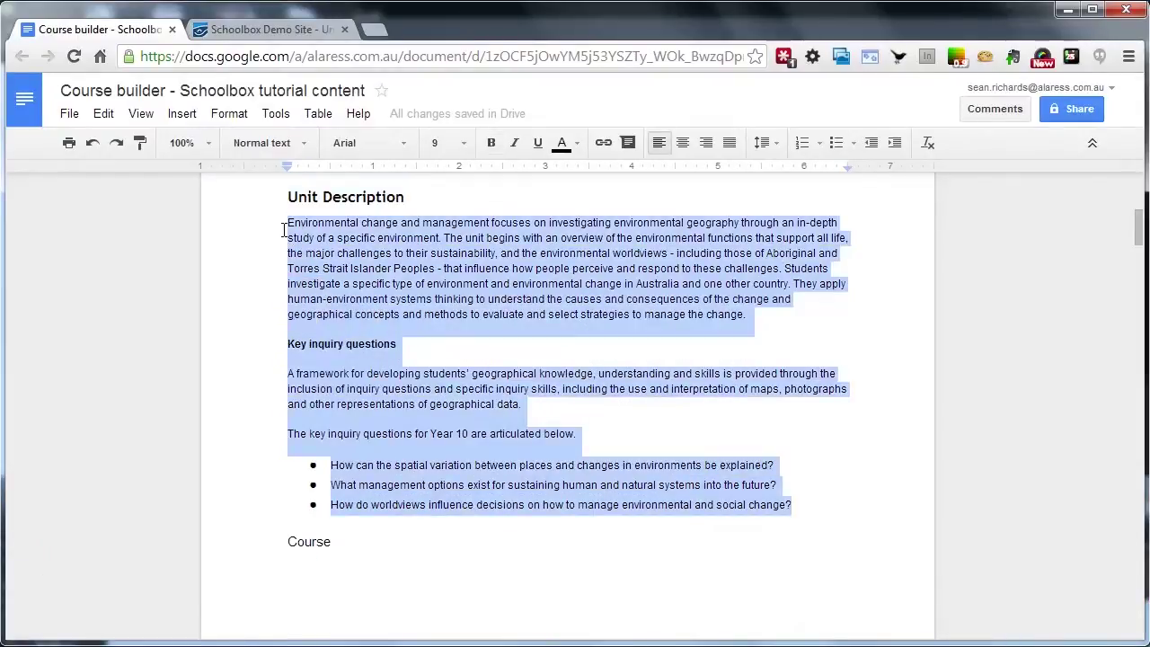
pyautogui.click(285, 22)
pyautogui.click(410, 365)
pyautogui.hotkey('ctrl', 'v')
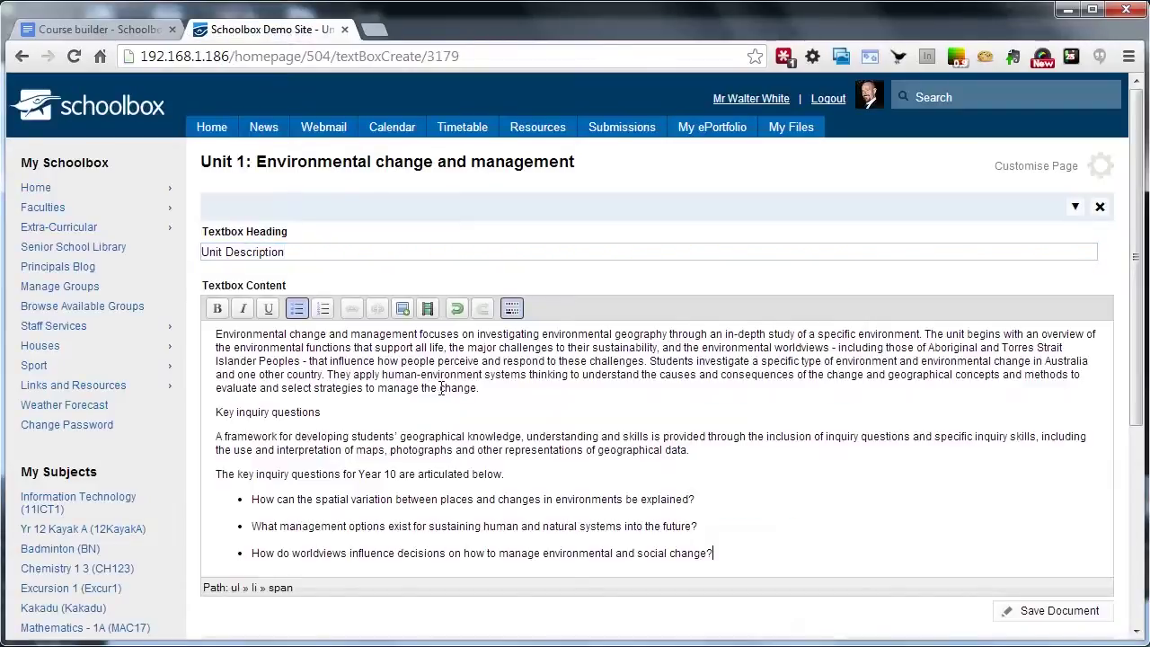
pyautogui.scroll(-1, 588, 505)
pyautogui.click(1035, 520)
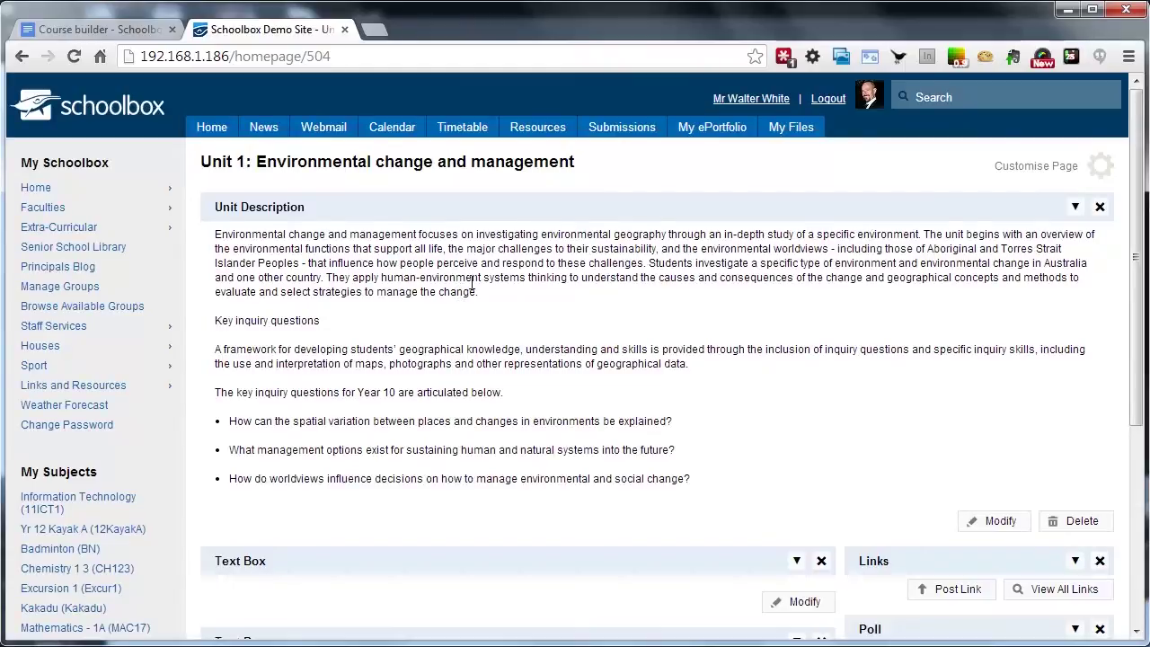
# Remove the two empty text boxes and the Image Gallery component from the Unit 1 homepage.
pyautogui.scroll(-1, 474, 278)
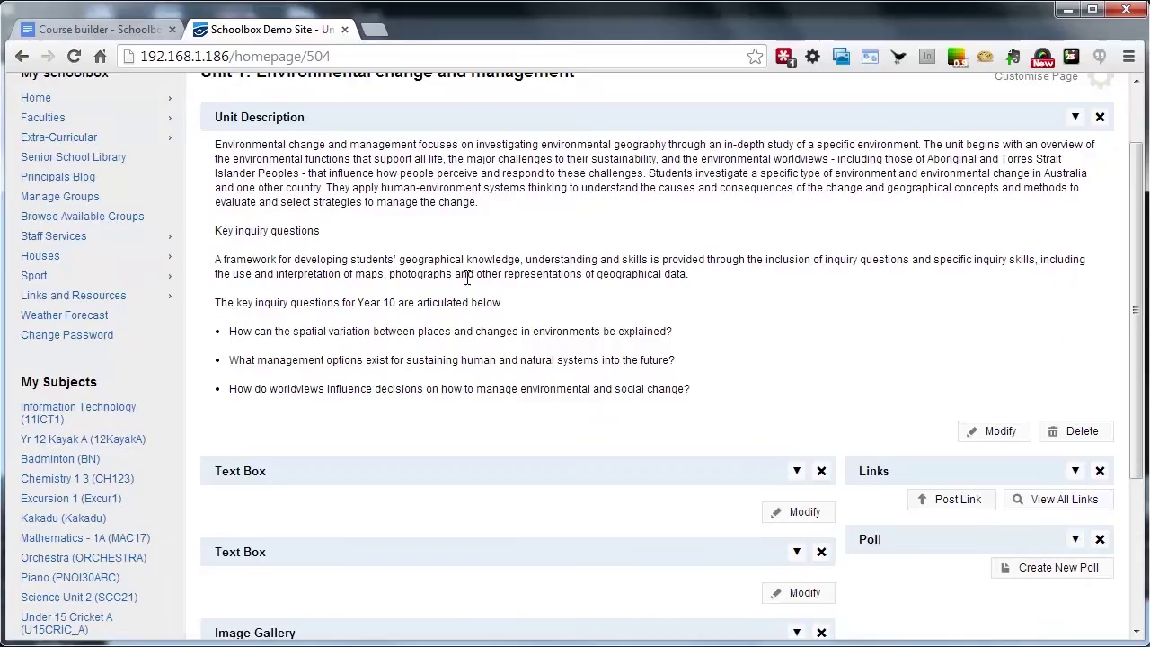
pyautogui.click(822, 471)
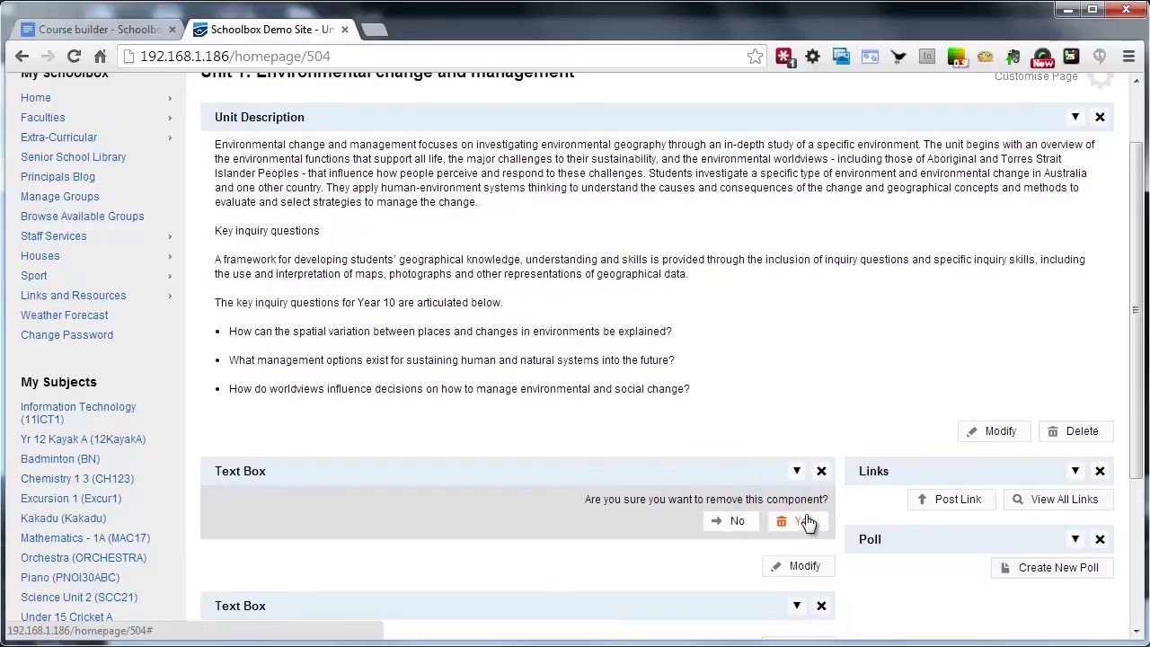
pyautogui.click(808, 522)
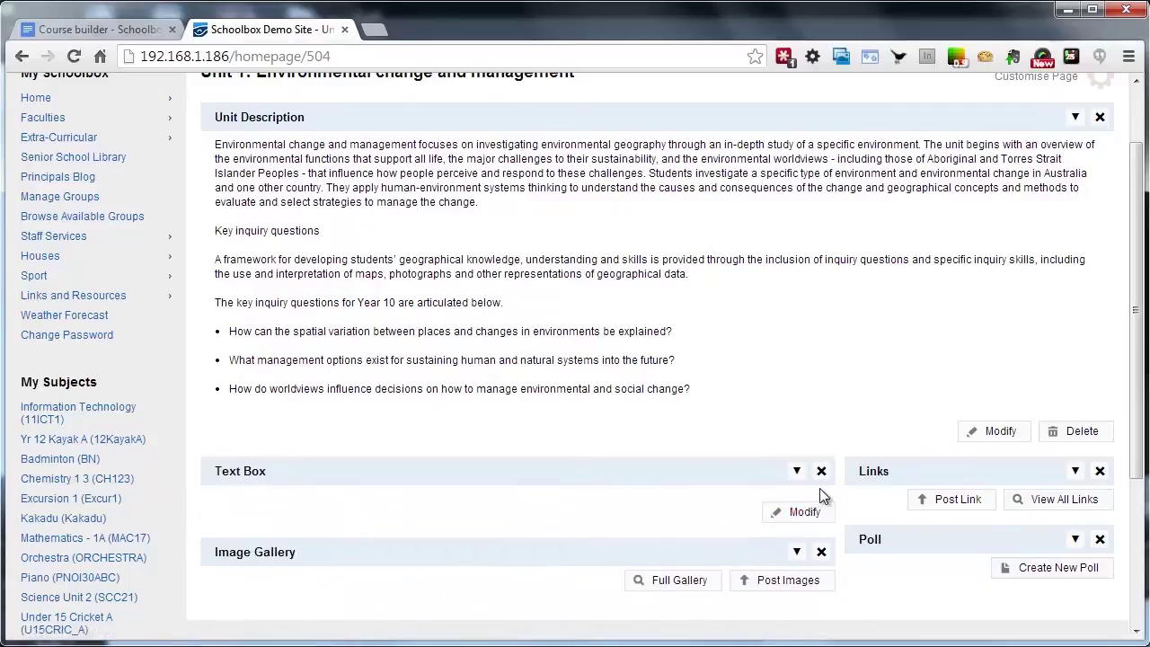
pyautogui.click(821, 471)
pyautogui.click(799, 530)
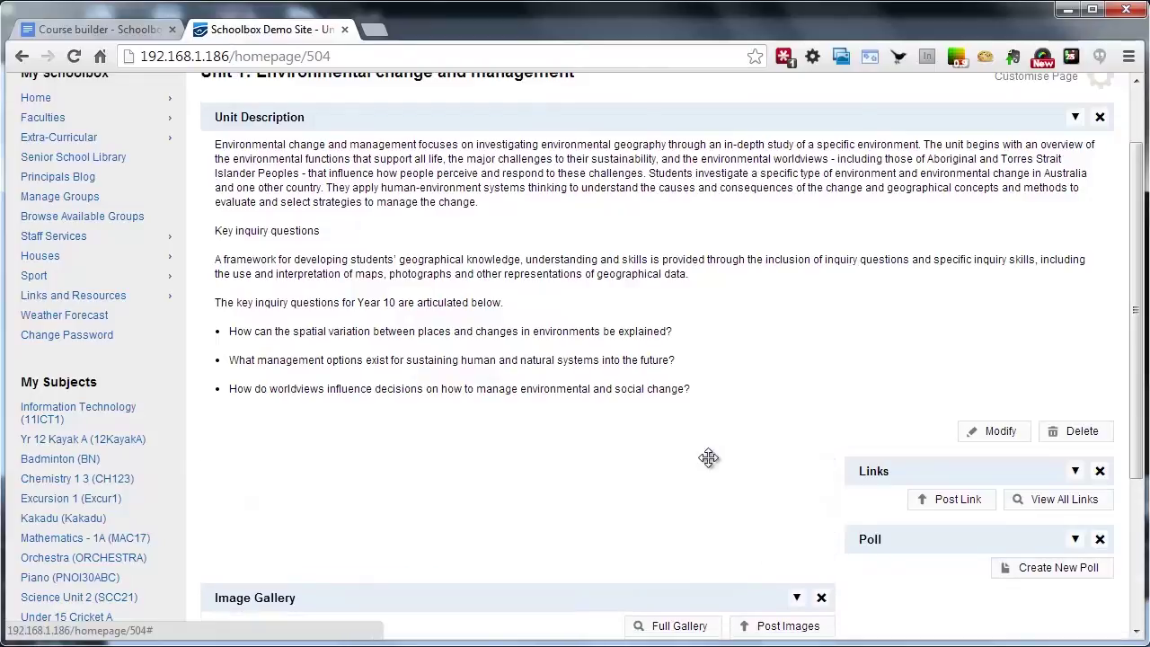
pyautogui.click(822, 471)
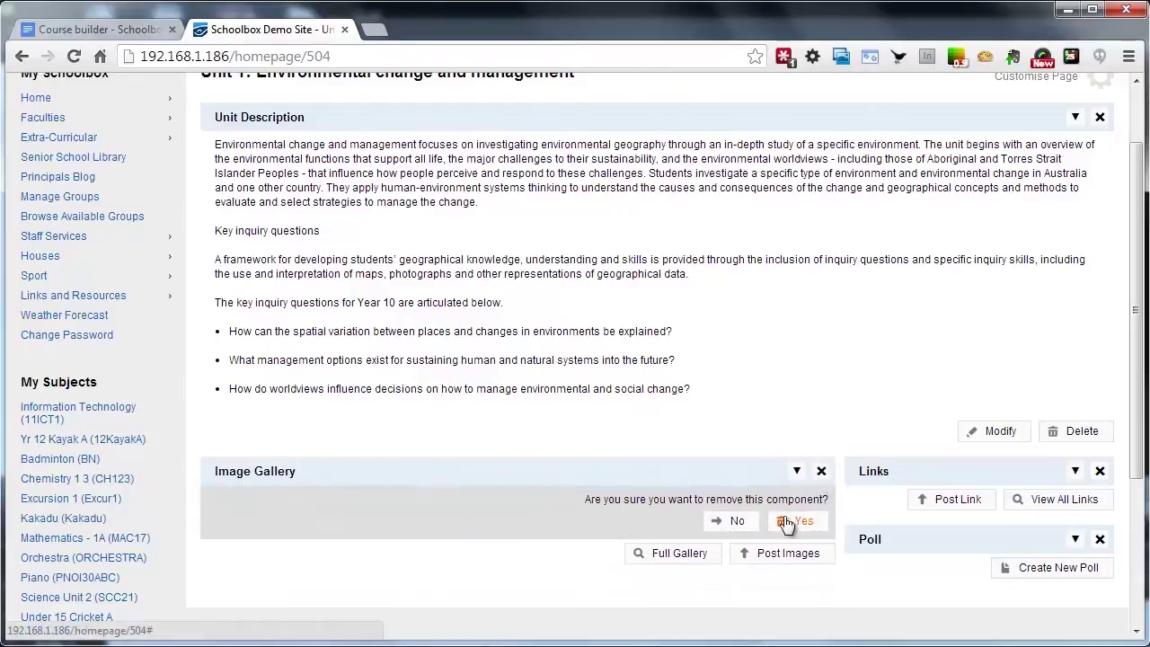
pyautogui.click(791, 521)
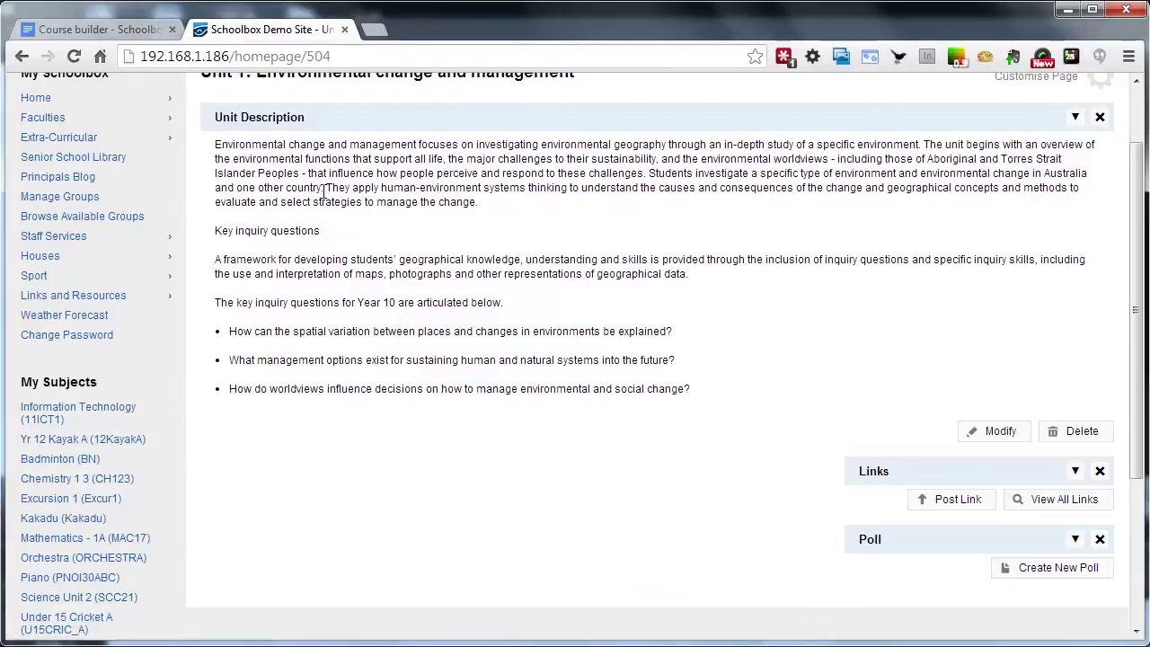
# Check the unit's resources in the course document and add the Files and Links components from the Resources category to the Unit 1 homepage.
pyautogui.scroll(1, 500, 426)
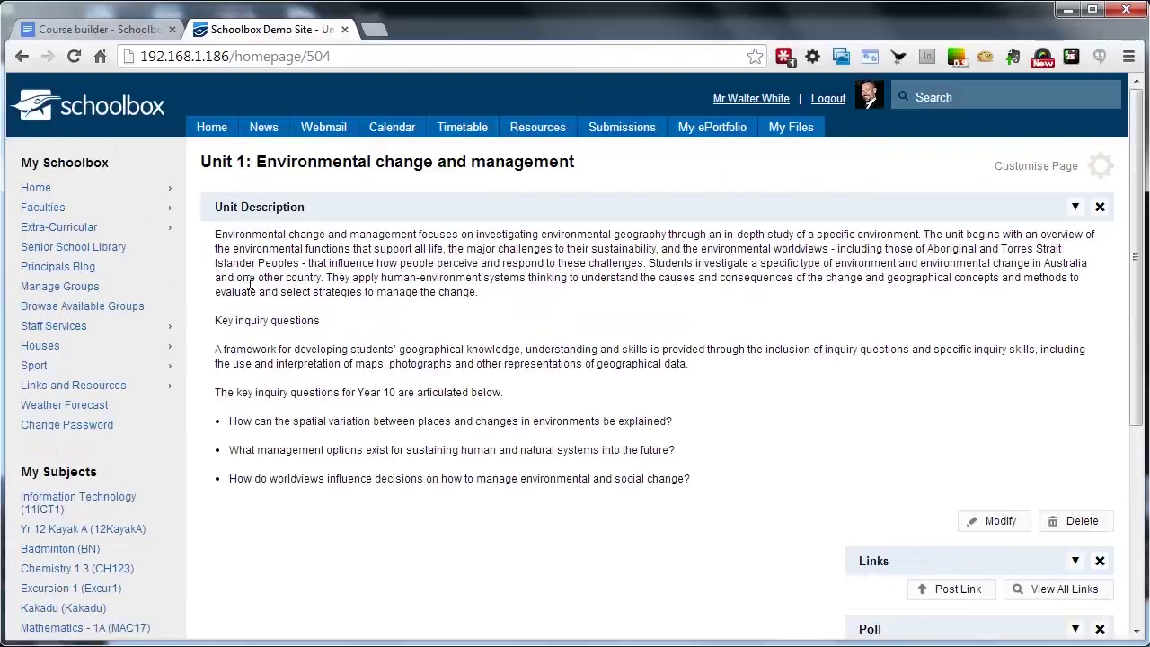
pyautogui.click(108, 29)
pyautogui.click(474, 469)
pyautogui.scroll(-5, 442, 483)
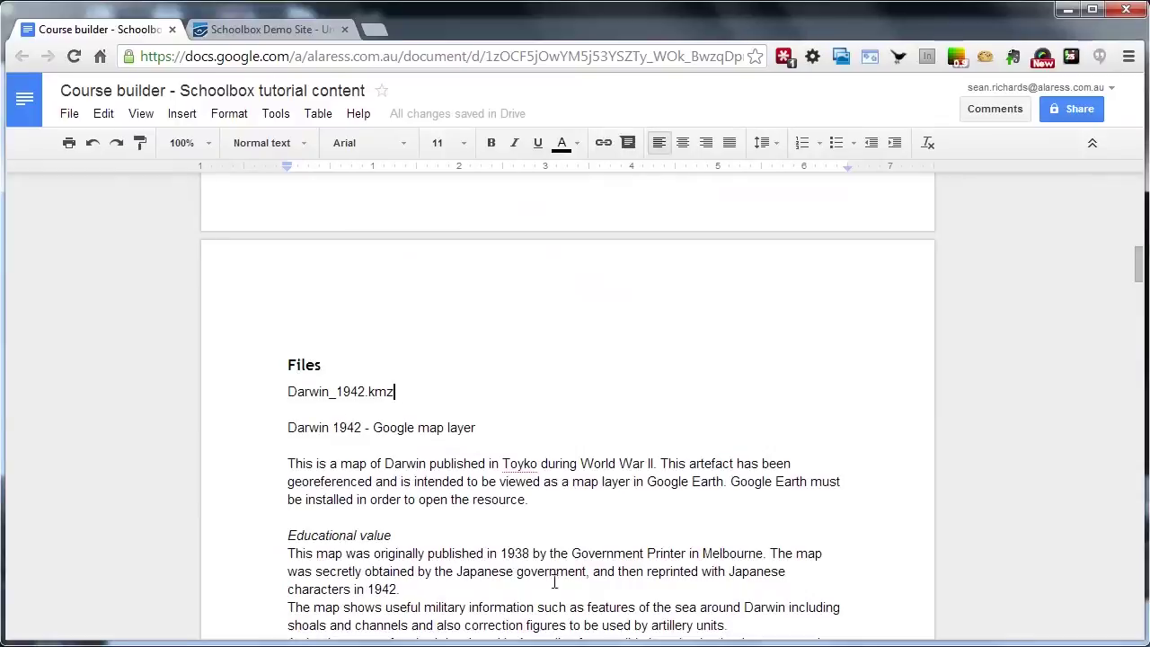
pyautogui.scroll(-1, 555, 583)
pyautogui.click(238, 30)
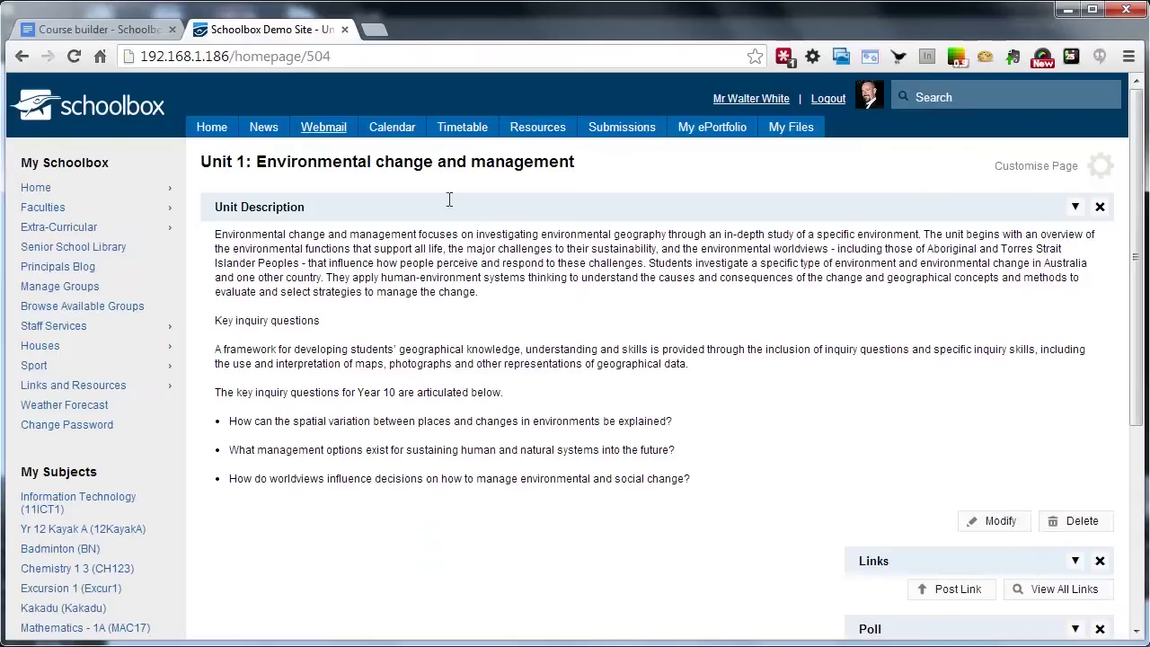
pyautogui.scroll(-1, 670, 412)
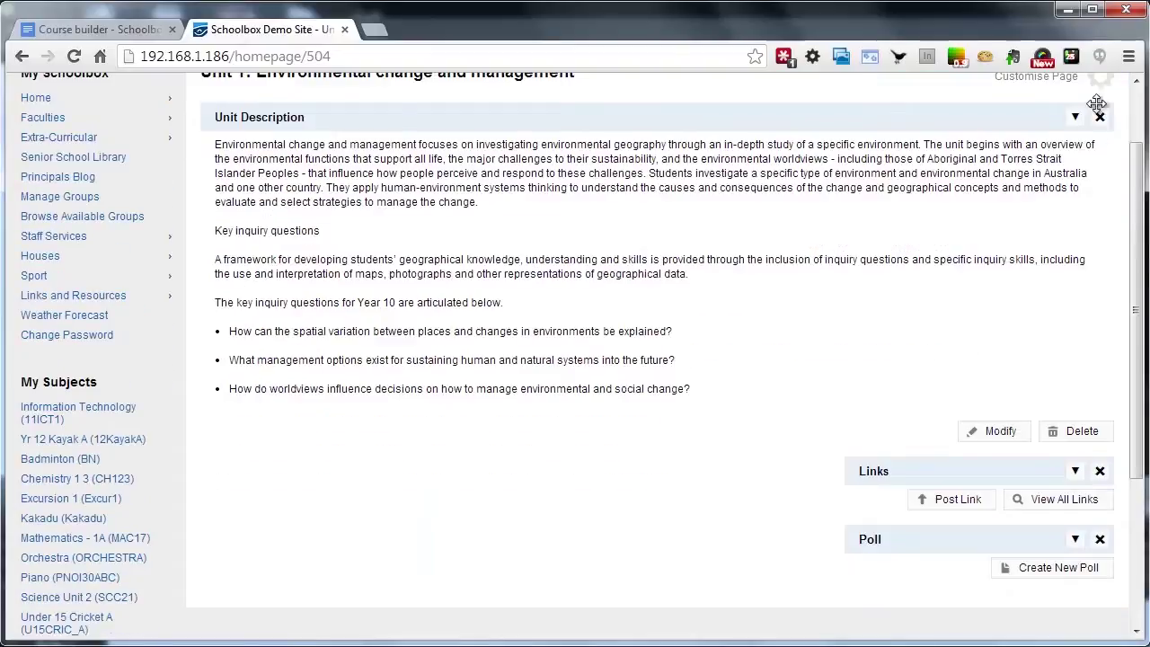
pyautogui.click(1100, 78)
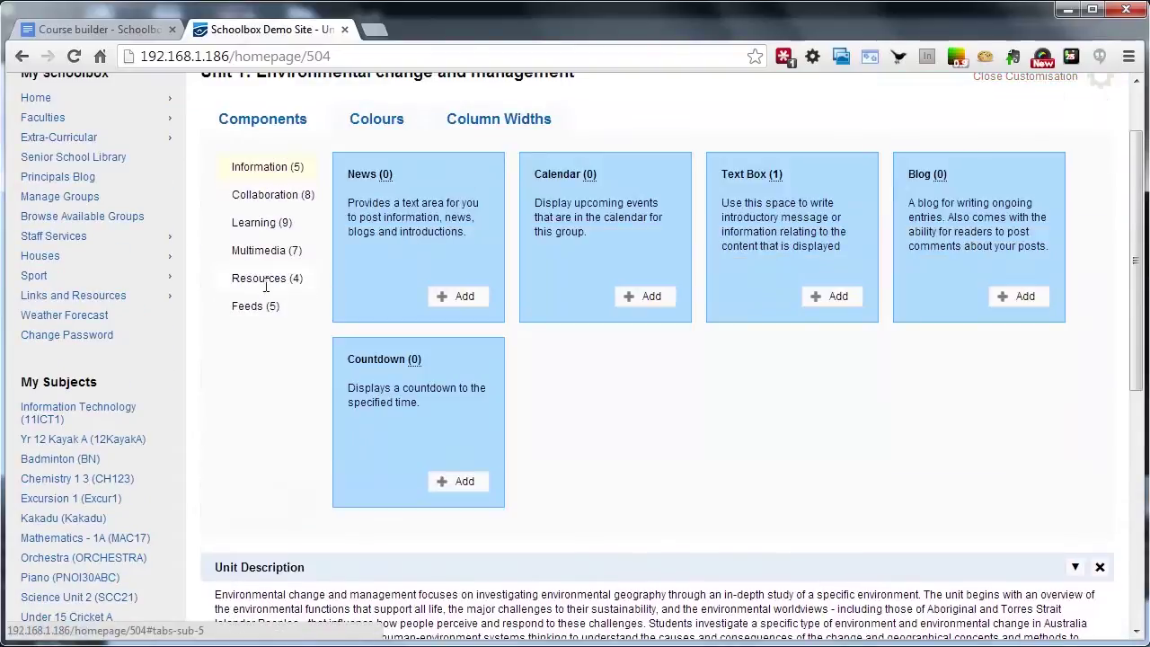
pyautogui.click(265, 280)
pyautogui.click(642, 296)
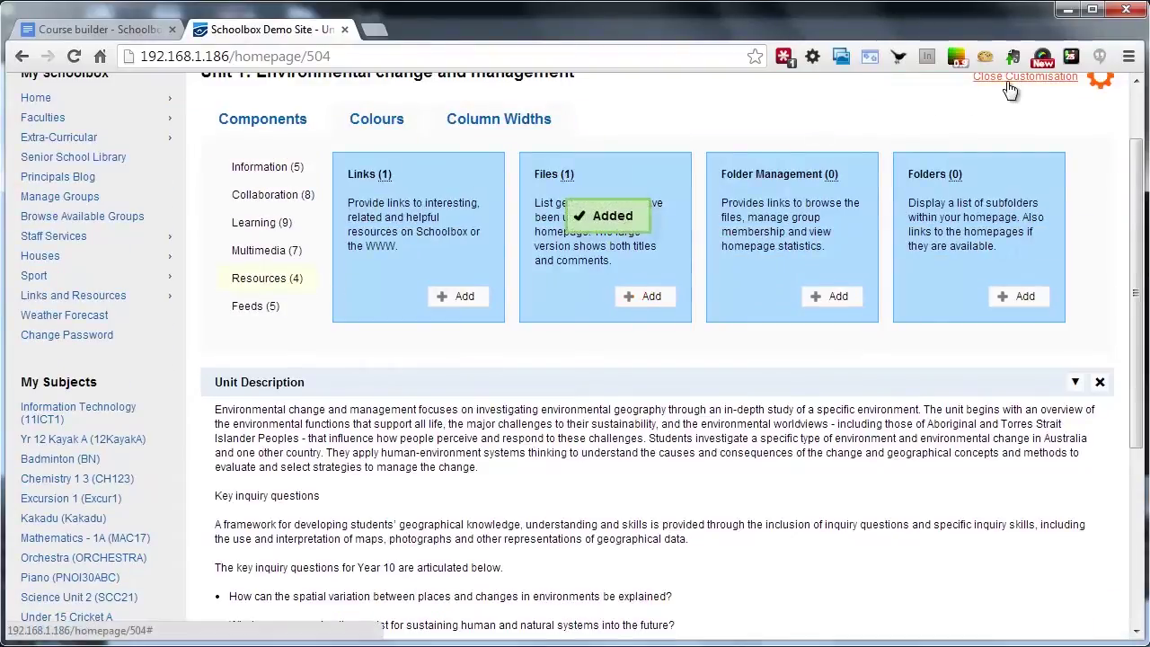
pyautogui.click(466, 297)
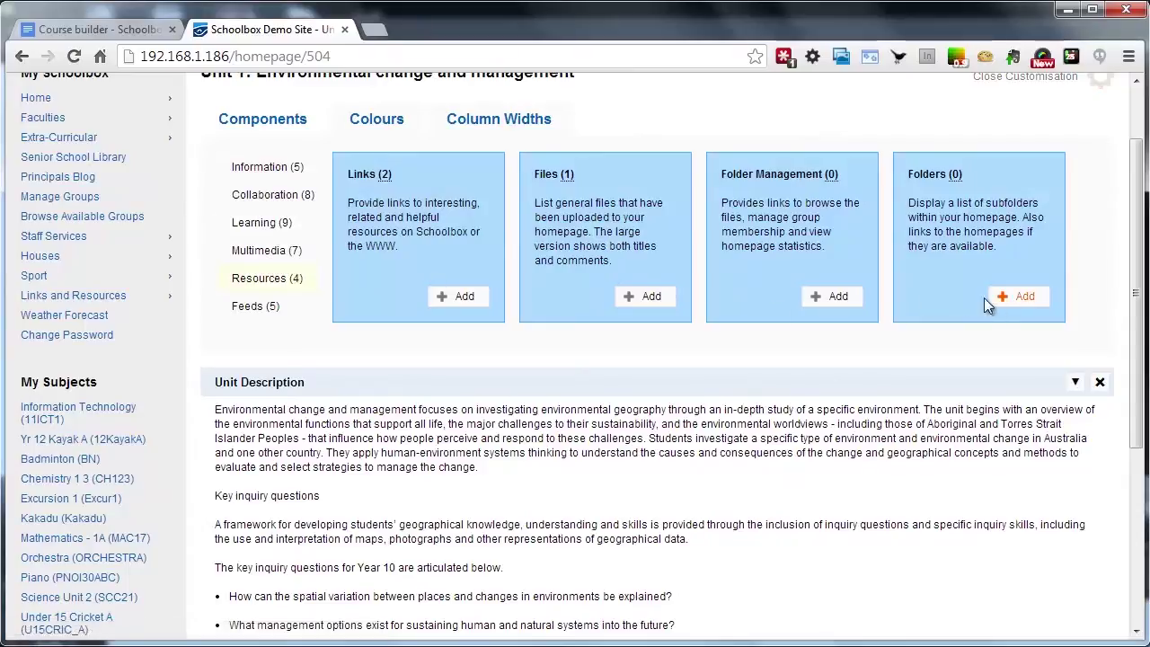
# Add the Video Player and Audio components from the Multimedia category and close customisation.
pyautogui.click(254, 252)
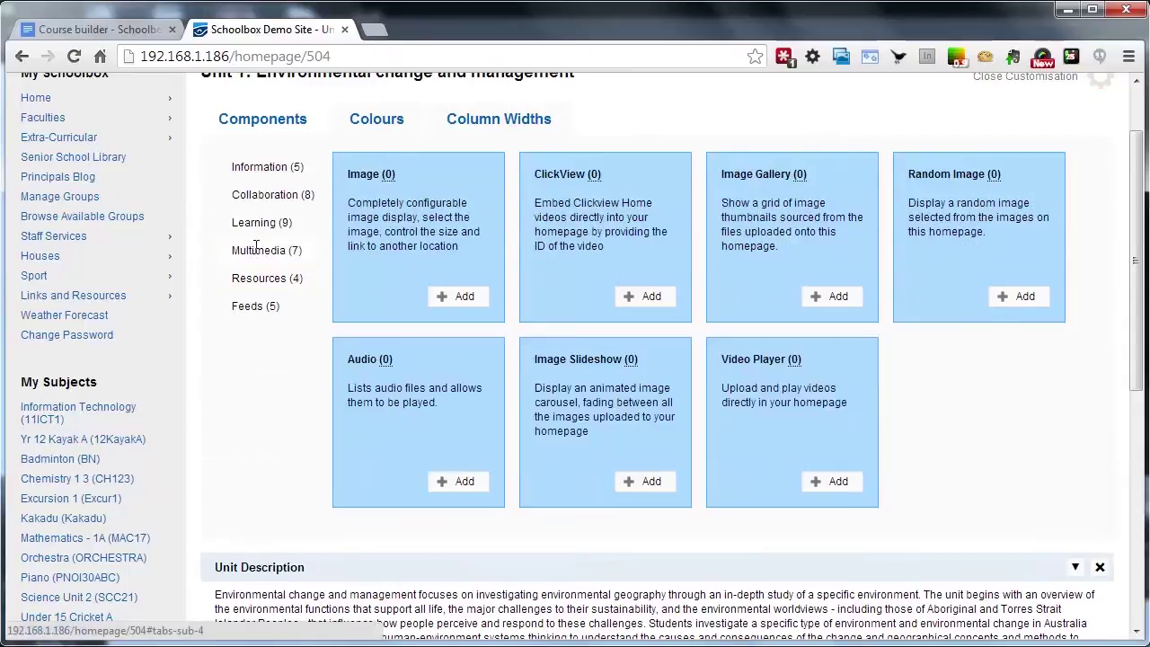
pyautogui.click(809, 484)
pyautogui.click(464, 483)
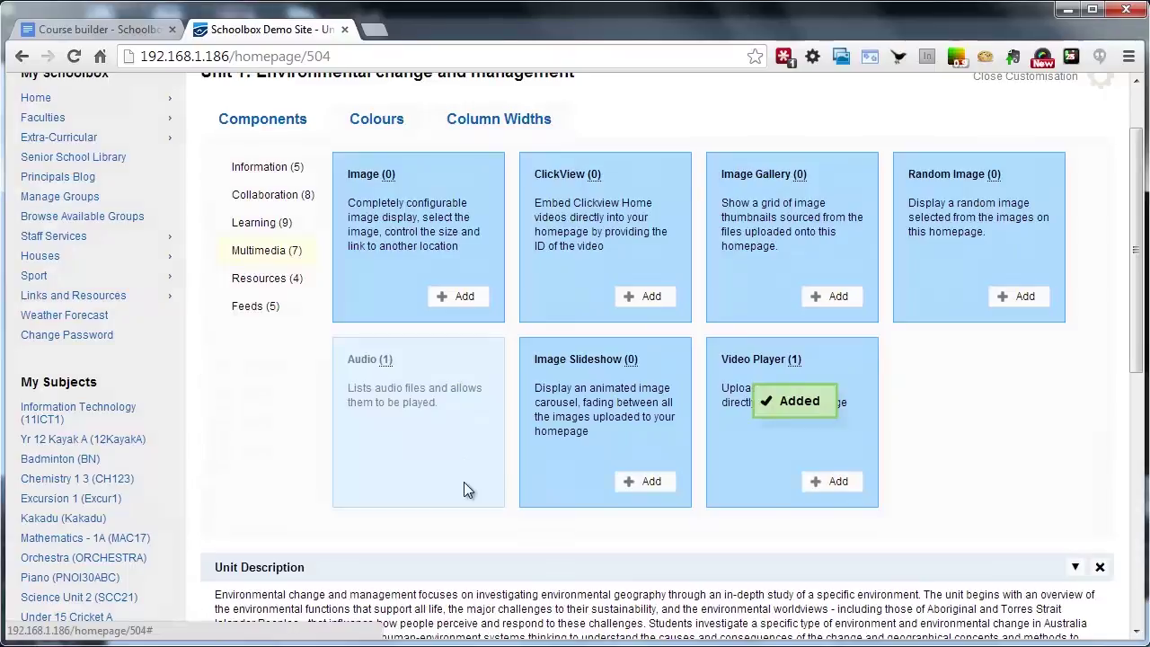
pyautogui.click(279, 198)
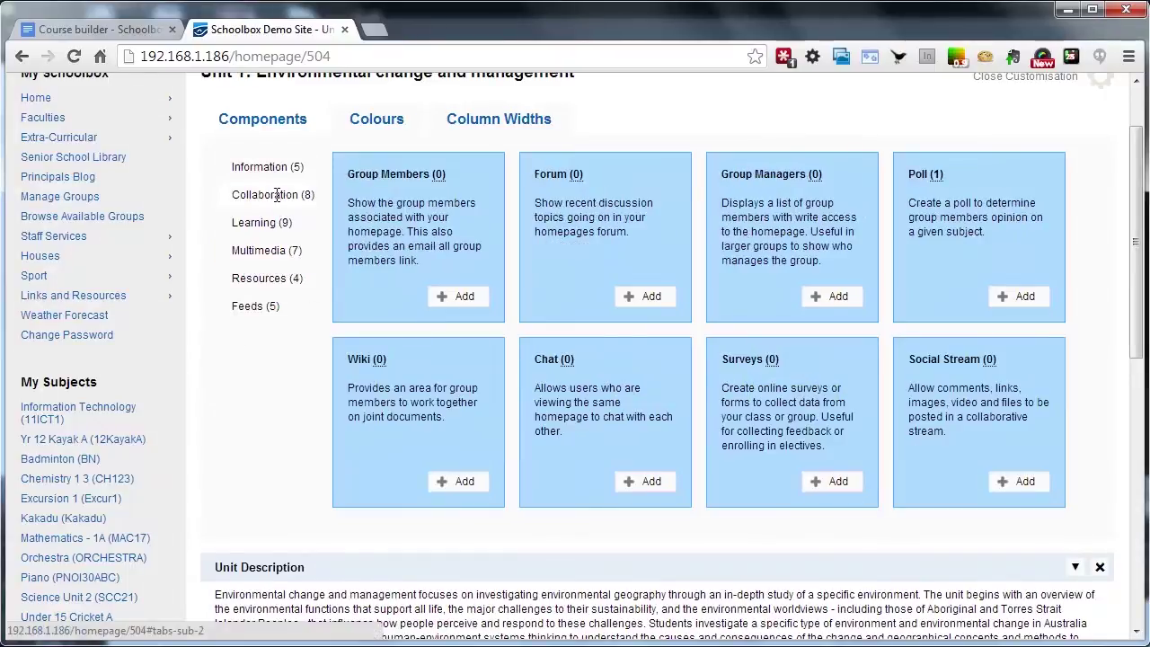
pyautogui.click(1025, 77)
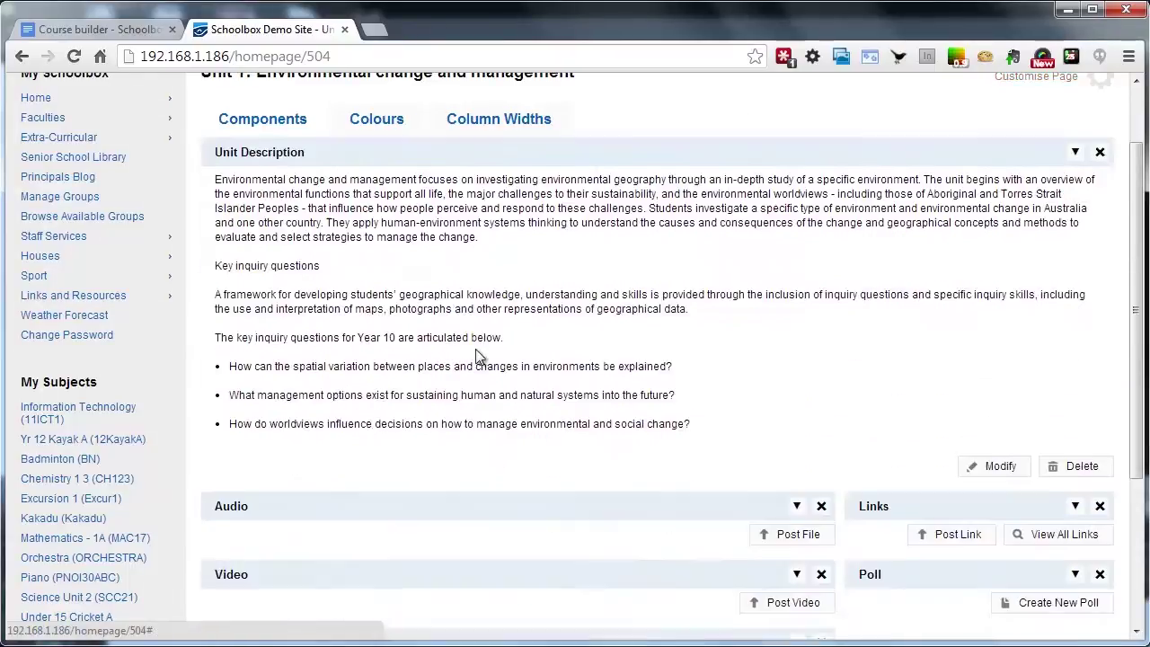
# Start a new video post on the Unit 1 homepage and attach catalyst_13_14_05.mp4 from the Unit 1 folder of Geography curriculum in Downloads.
pyautogui.scroll(-2, 476, 349)
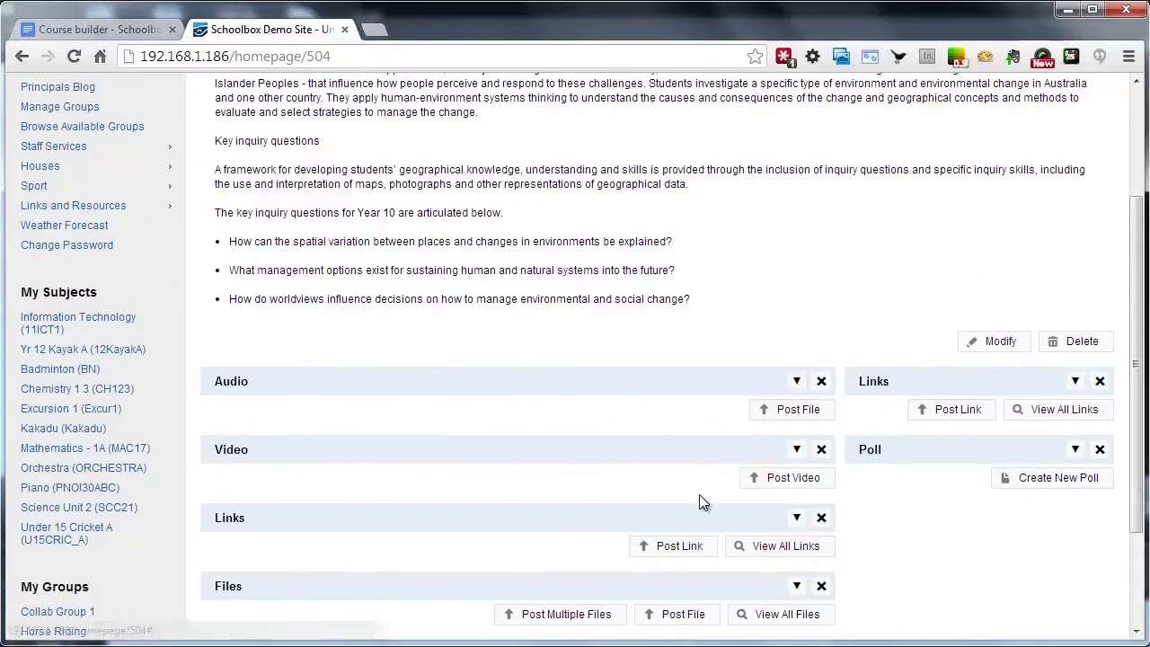
pyautogui.click(774, 483)
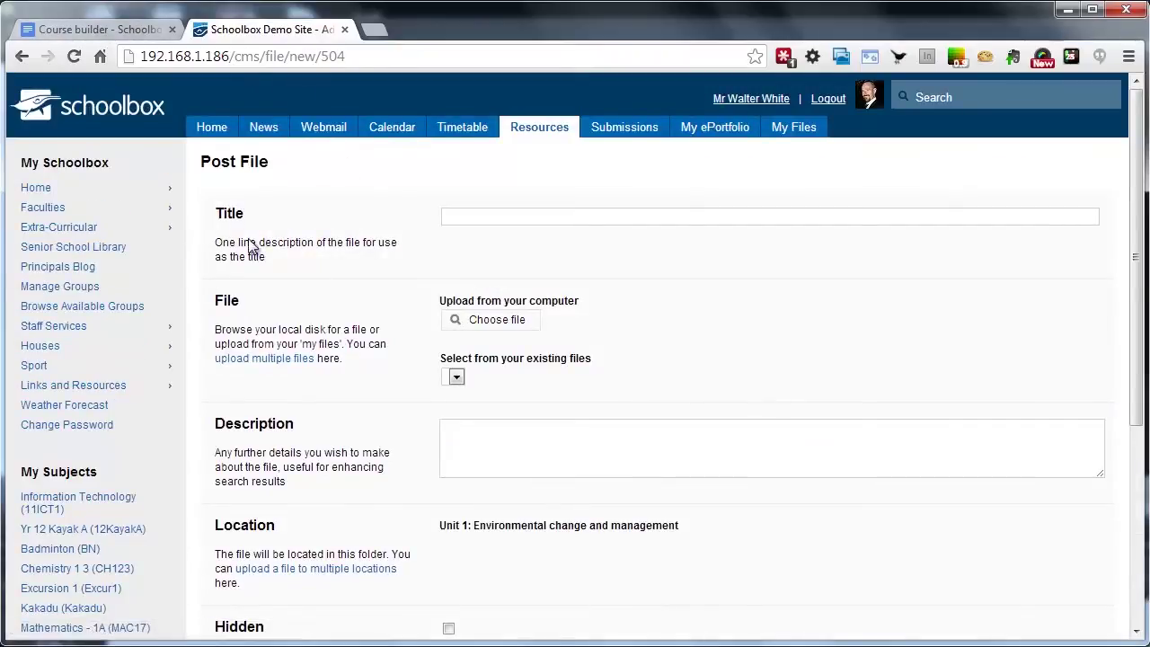
pyautogui.click(497, 321)
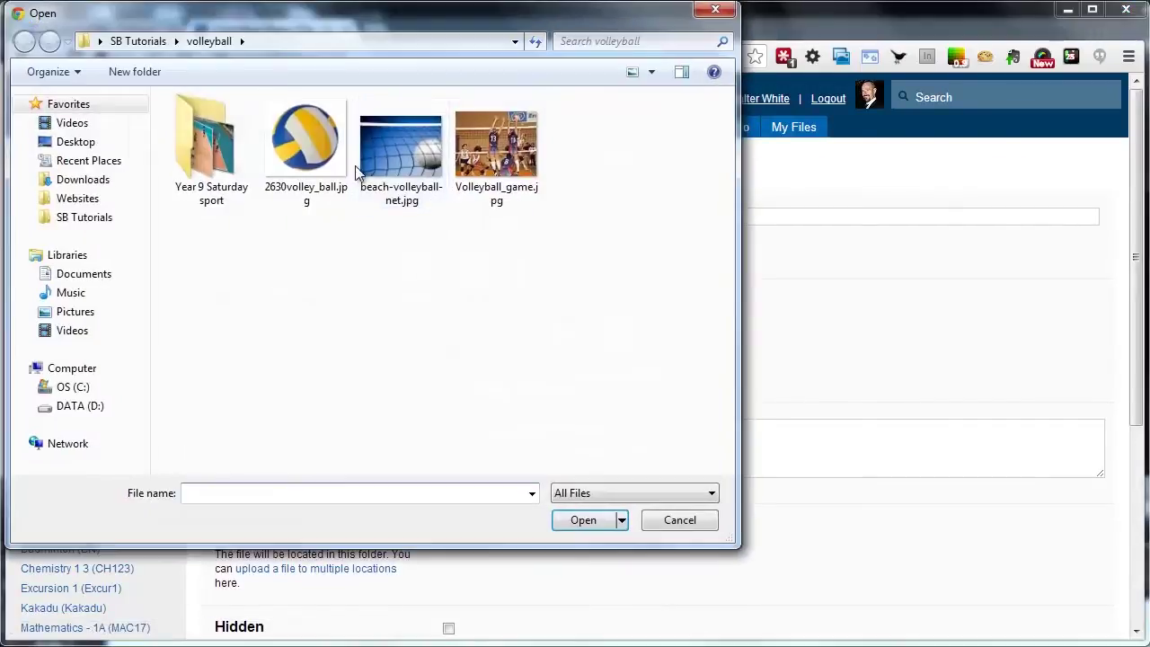
pyautogui.click(79, 183)
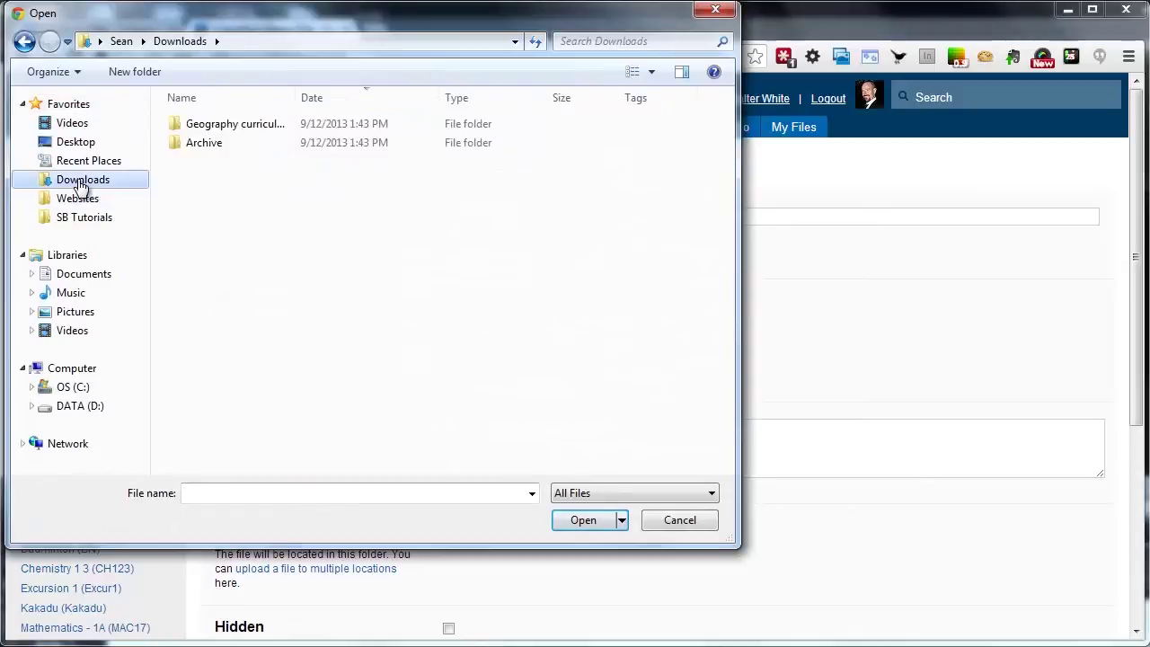
pyautogui.click(232, 127)
pyautogui.doubleClick(232, 127)
pyautogui.doubleClick(212, 128)
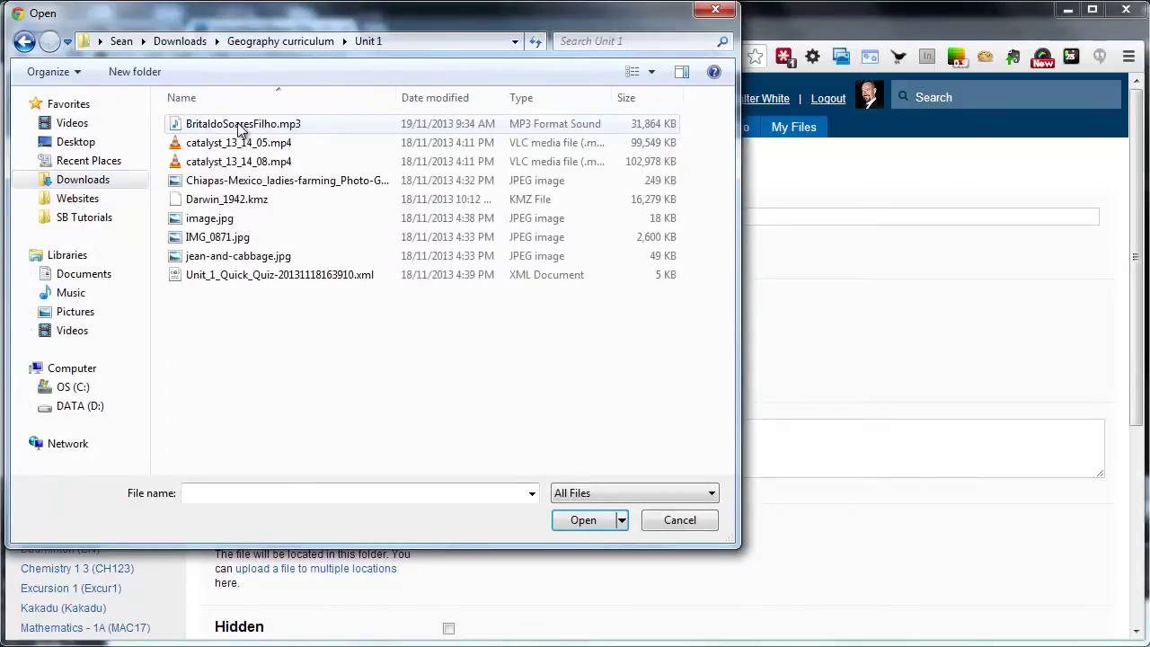
pyautogui.doubleClick(250, 149)
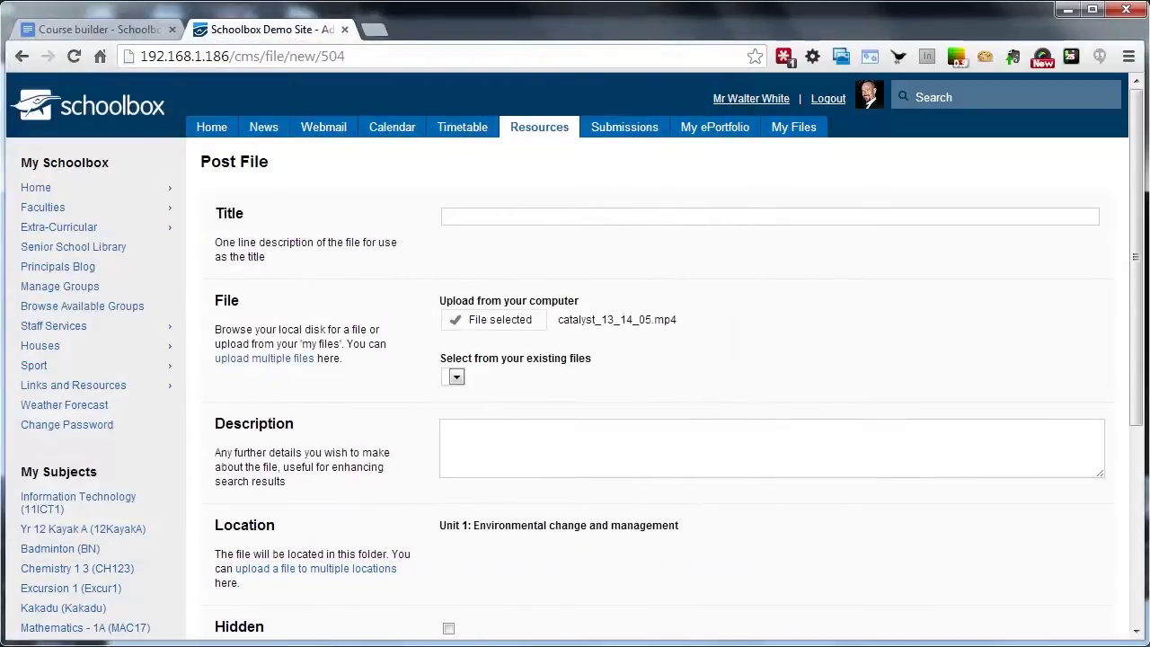
# Copy "Coorong Wetlands - Penguin Patrol - Technoviticulture" from the course document into the video's title and post the file.
pyautogui.click(82, 30)
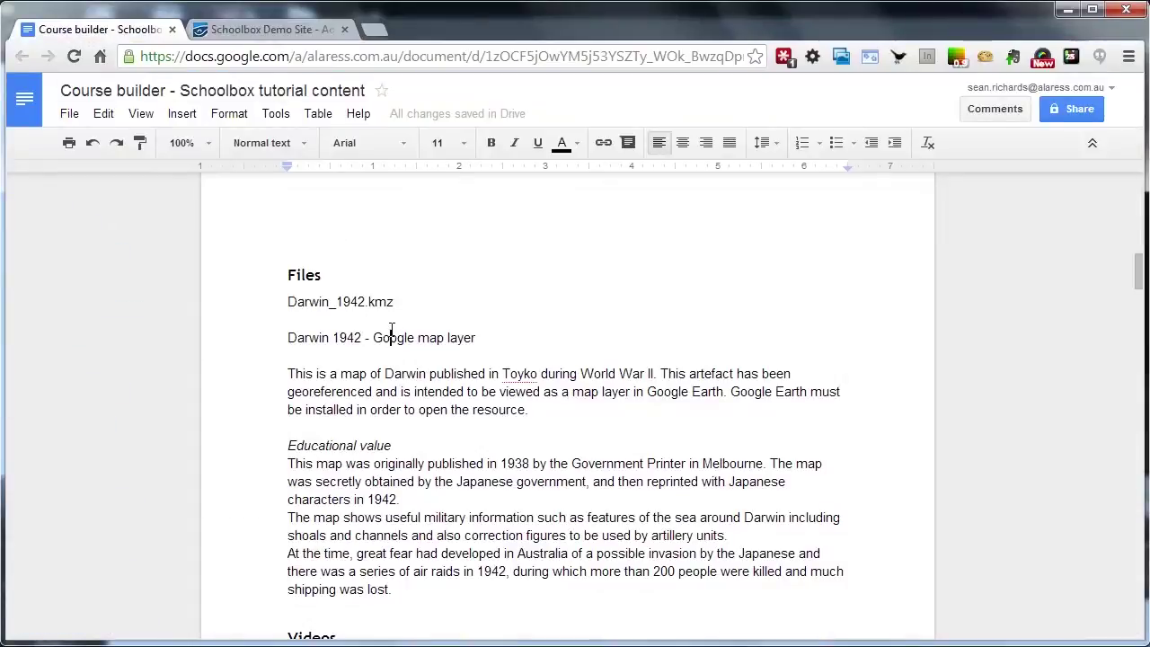
pyautogui.scroll(-3, 412, 363)
pyautogui.moveTo(611, 395); pyautogui.dragTo(293, 390)
pyautogui.hotkey('ctrl', 'c')
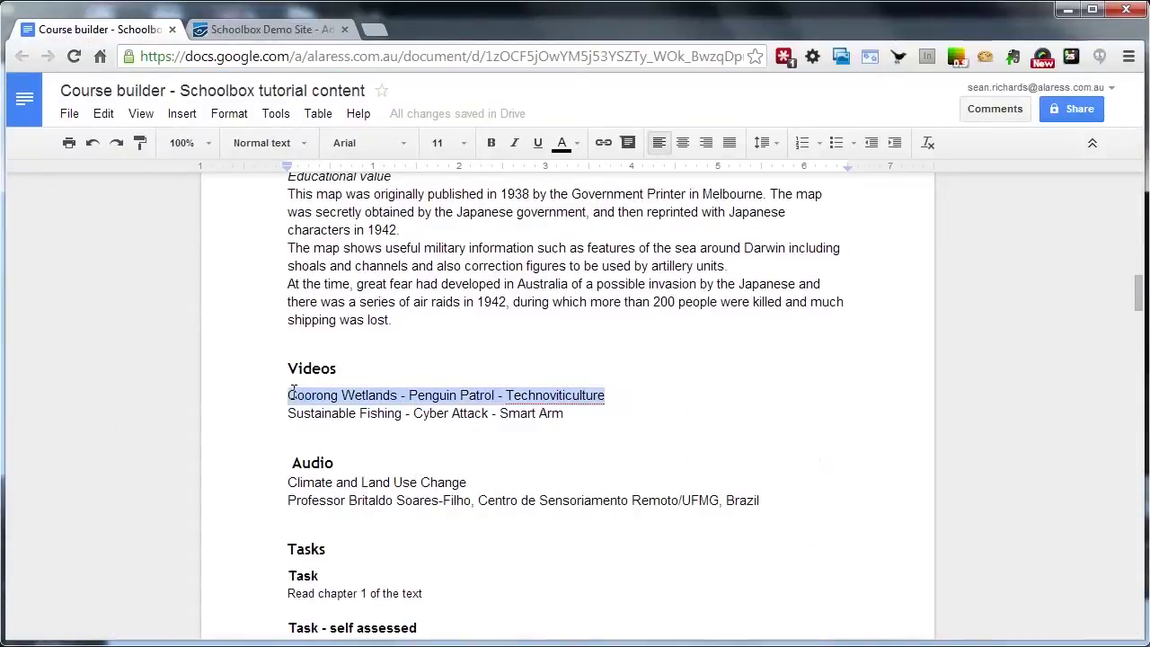
pyautogui.click(291, 24)
pyautogui.click(566, 221)
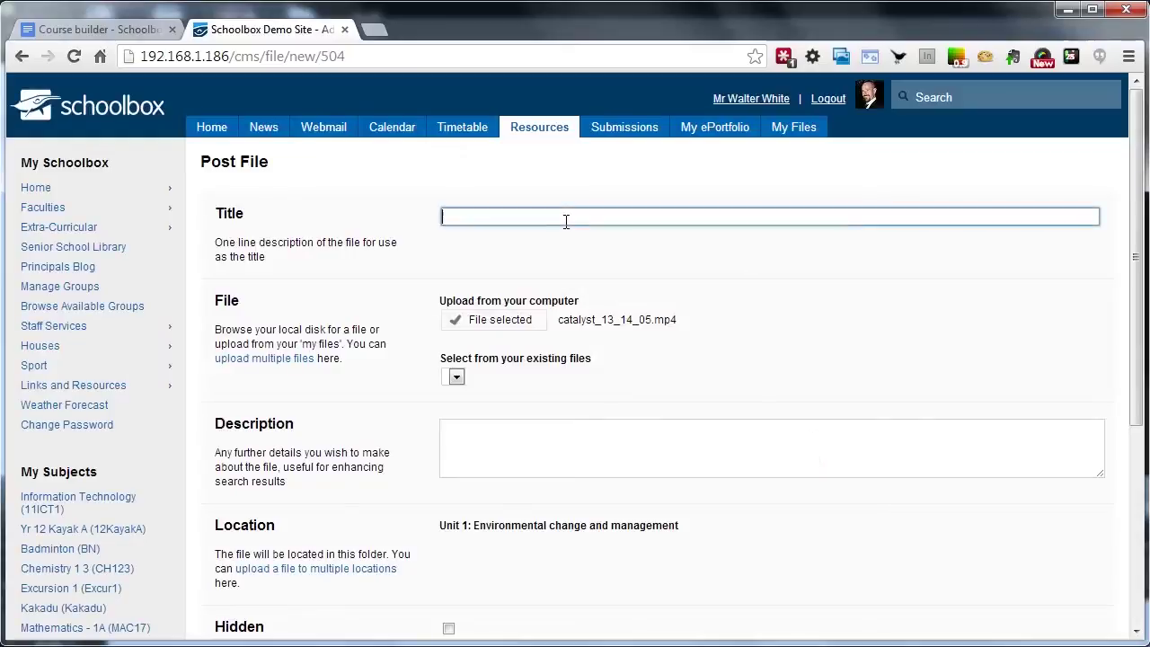
pyautogui.hotkey('ctrl', 'v')
pyautogui.scroll(-1, 727, 569)
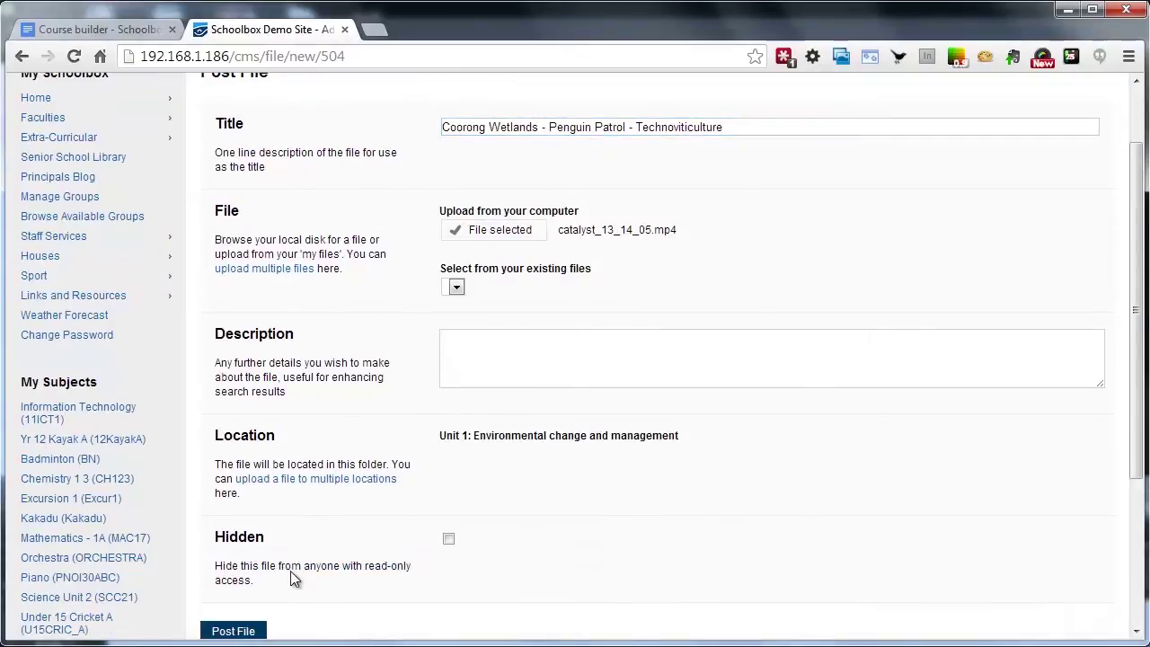
pyautogui.click(234, 631)
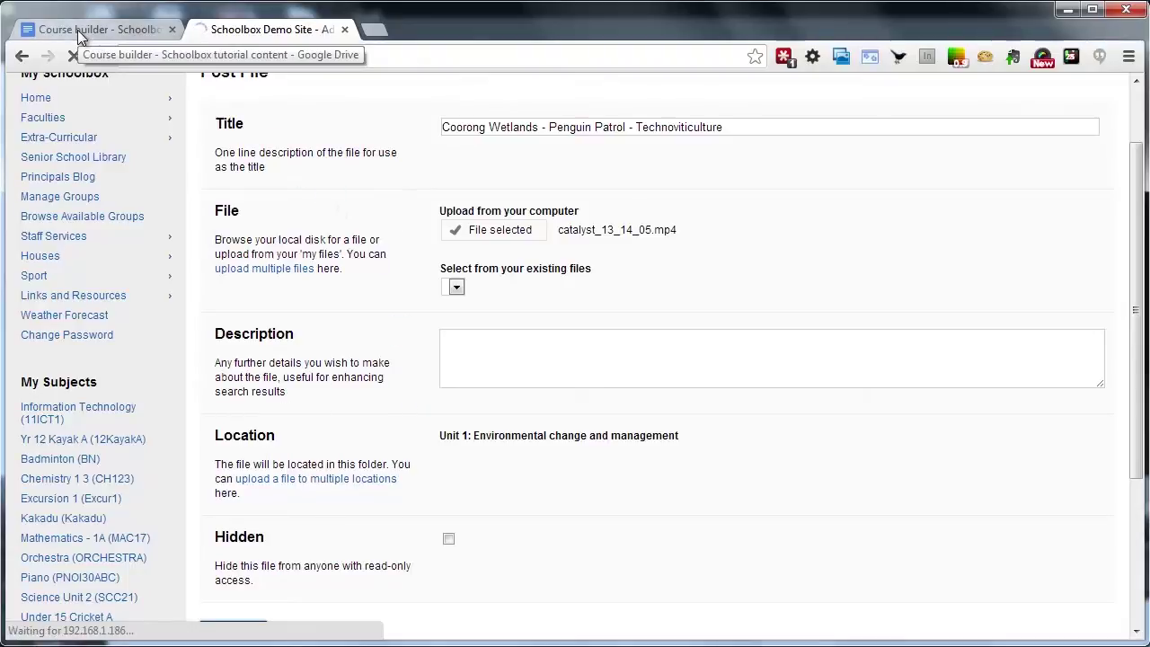
# Start a second video post on the Unit 1 homepage and attach catalyst_13_14_08.mp4.
pyautogui.scroll(-2, 591, 410)
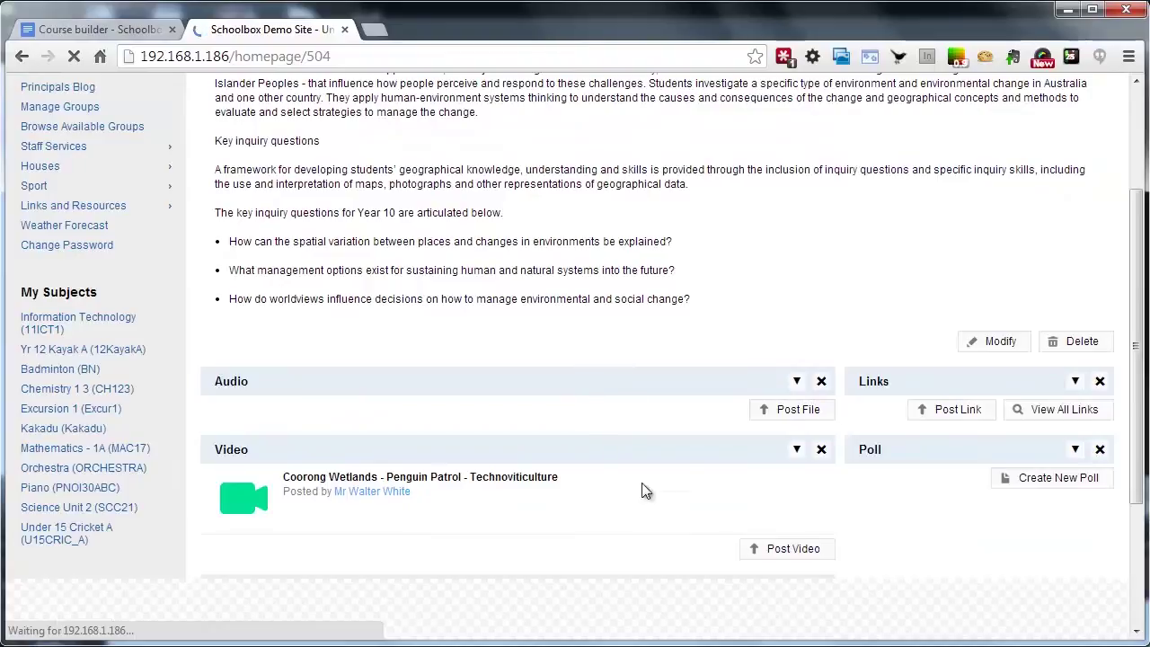
pyautogui.click(778, 547)
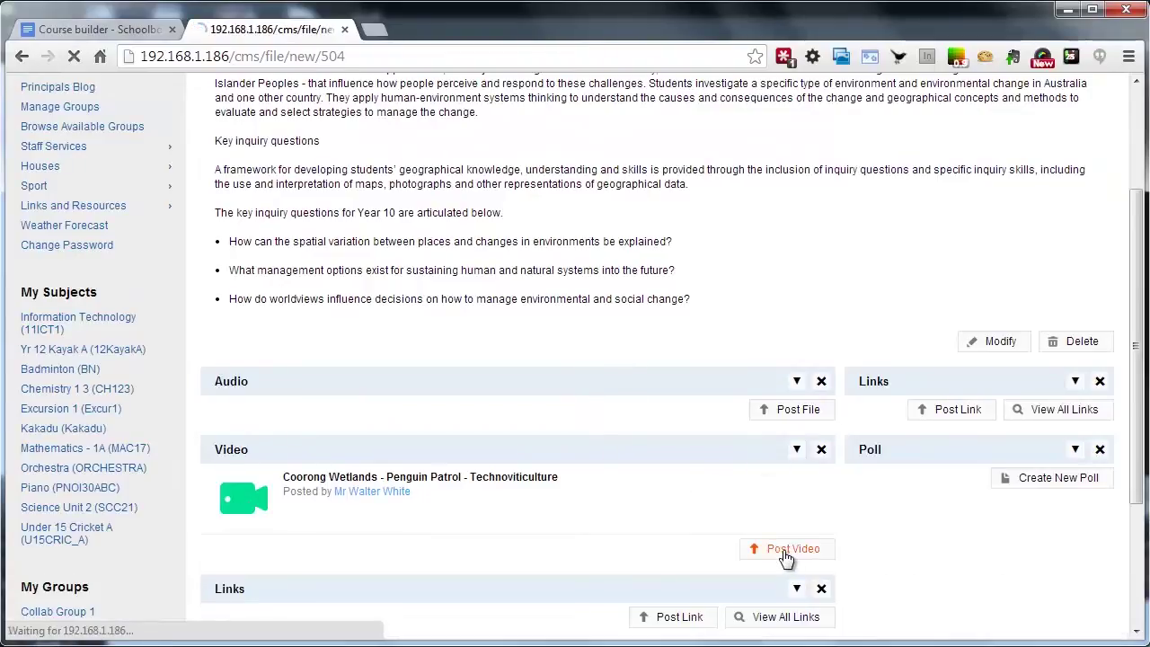
pyautogui.click(494, 322)
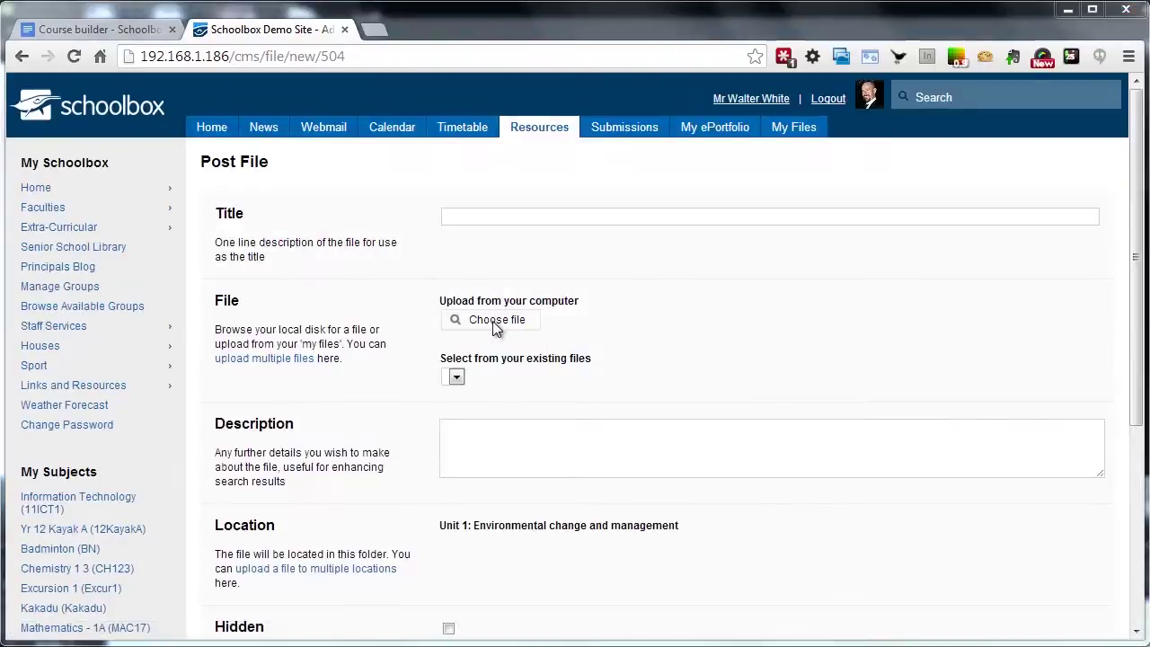
pyautogui.doubleClick(216, 161)
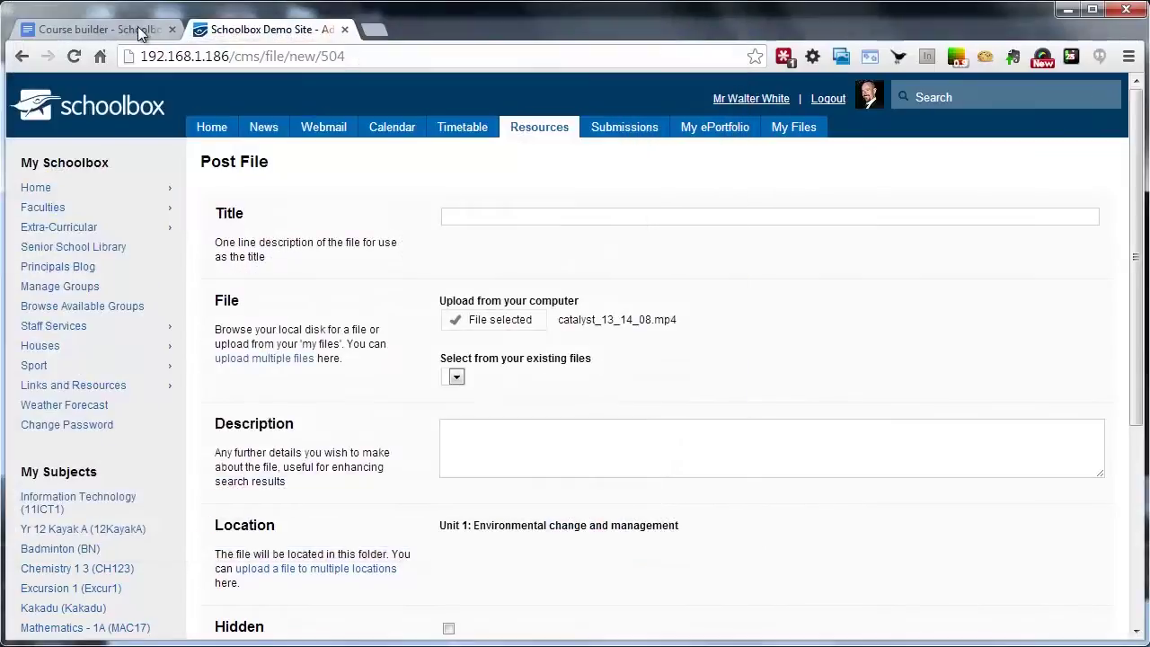
# Copy "Sustainable Fishing - Cyber Attack - Smart Arm" from the course document into the second video's title and post the file.
pyautogui.click(105, 29)
pyautogui.moveTo(579, 413); pyautogui.dragTo(276, 413)
pyautogui.hotkey('ctrl', 'c')
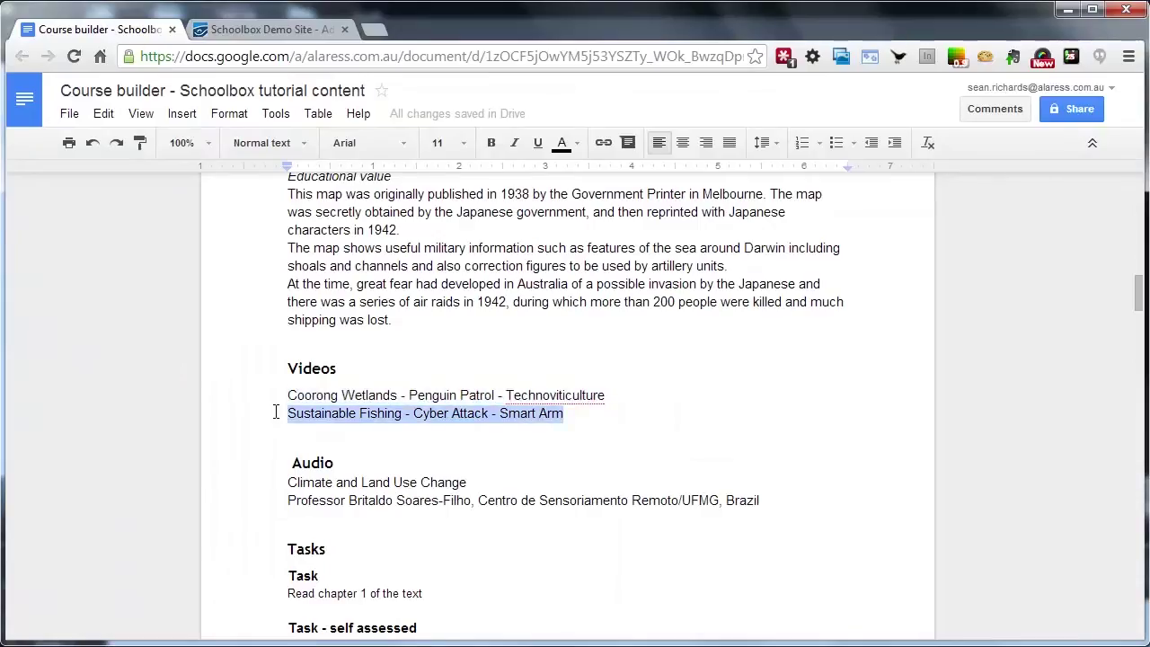
pyautogui.click(283, 31)
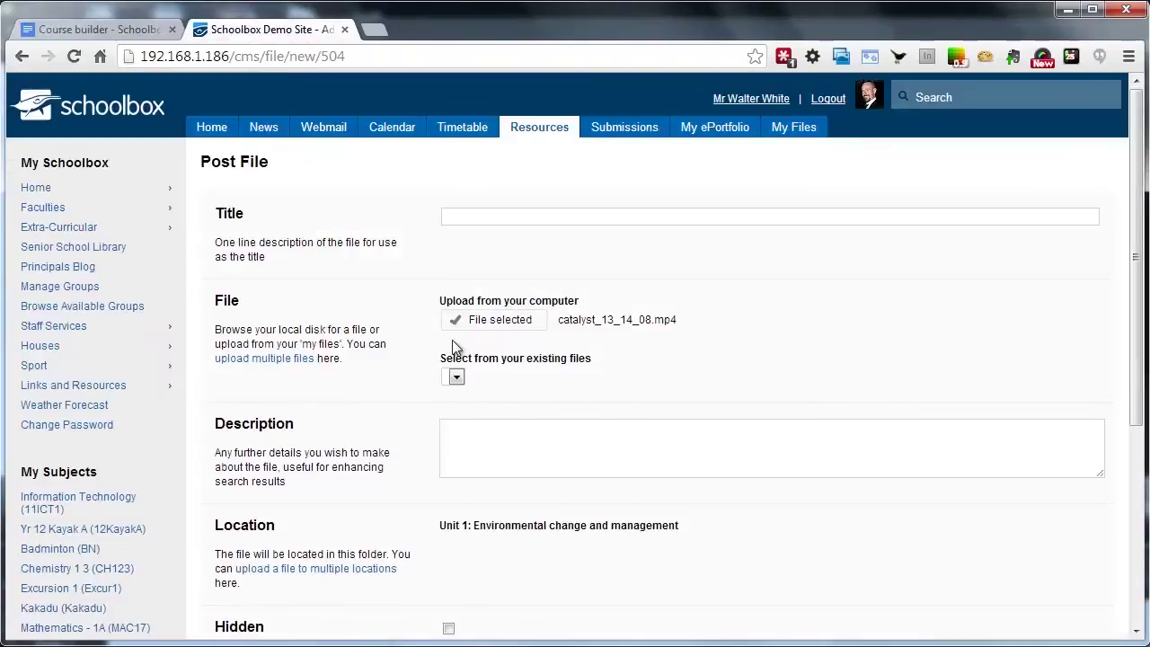
pyautogui.click(492, 216)
pyautogui.hotkey('ctrl', 'v')
pyautogui.scroll(-2, 450, 405)
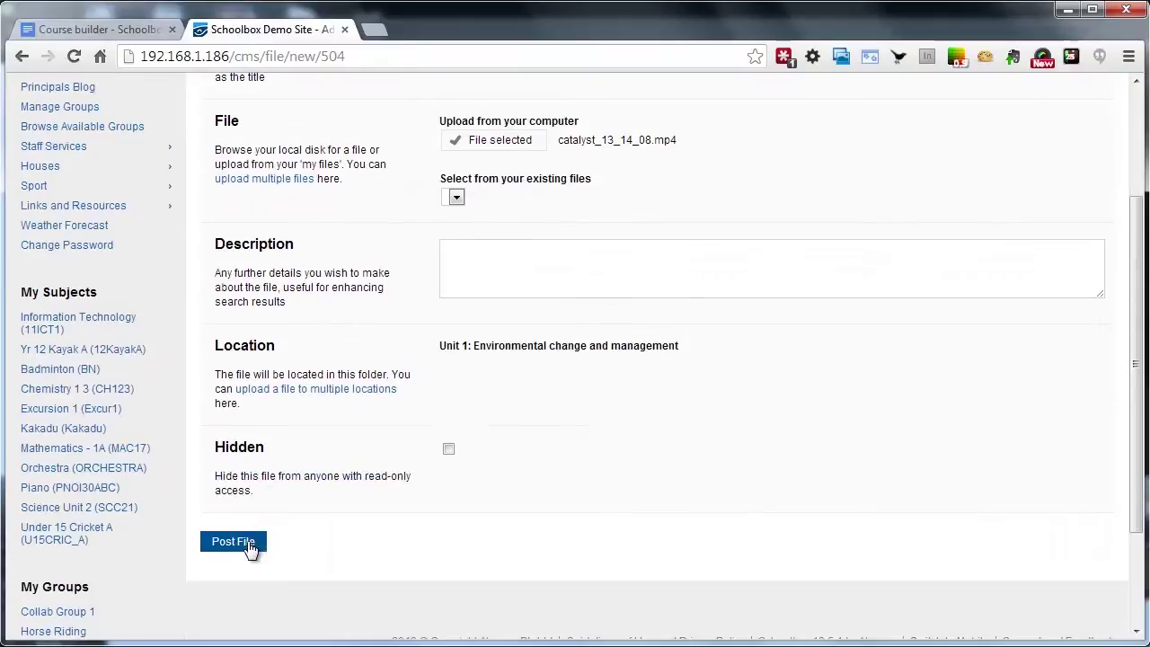
pyautogui.click(250, 545)
# Start a file post in the Audio component, titled "Climate and Land Use Change" as copied from the course document.
pyautogui.click(104, 30)
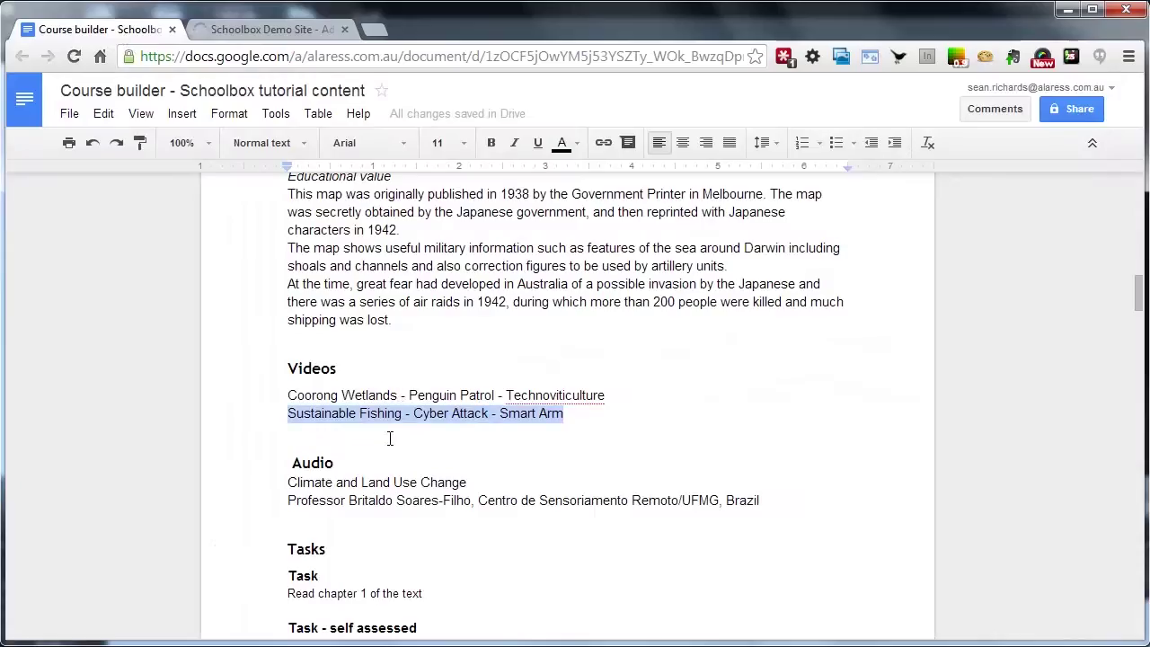
pyautogui.moveTo(481, 484); pyautogui.dragTo(284, 484)
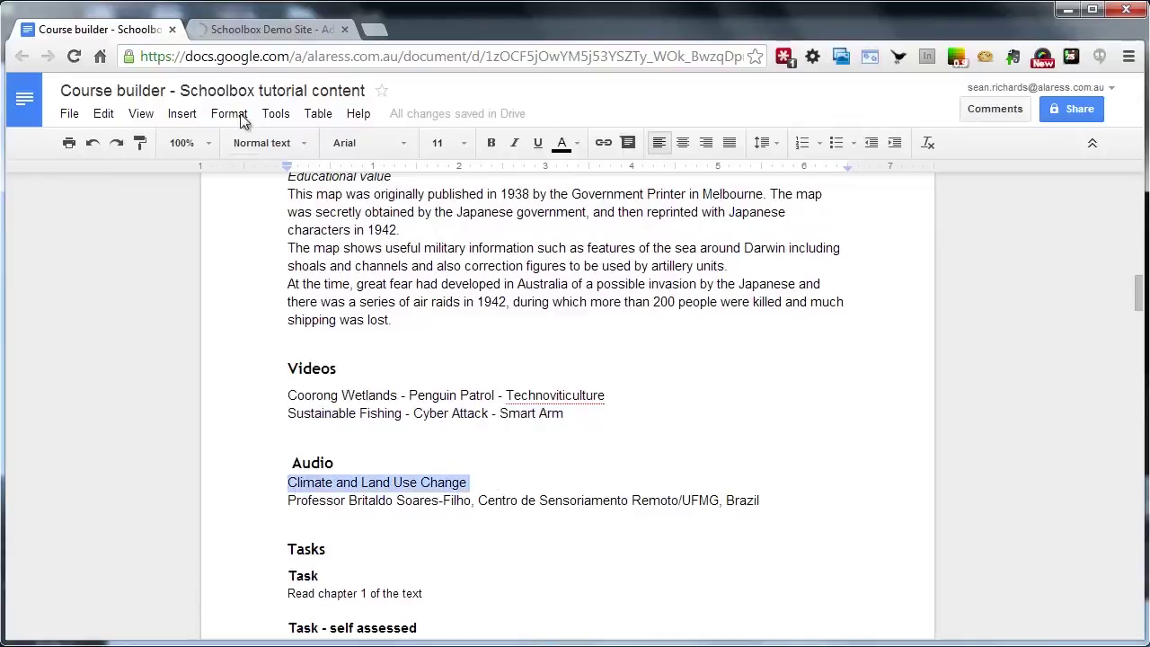
pyautogui.click(233, 32)
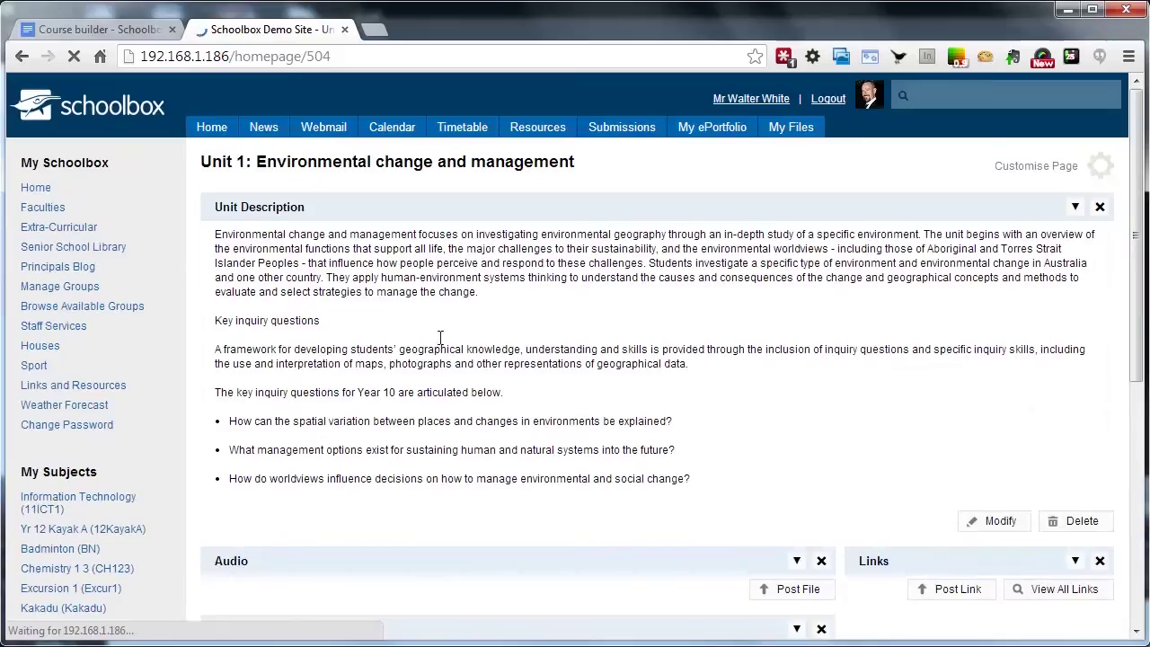
pyautogui.scroll(-2, 578, 462)
pyautogui.click(786, 411)
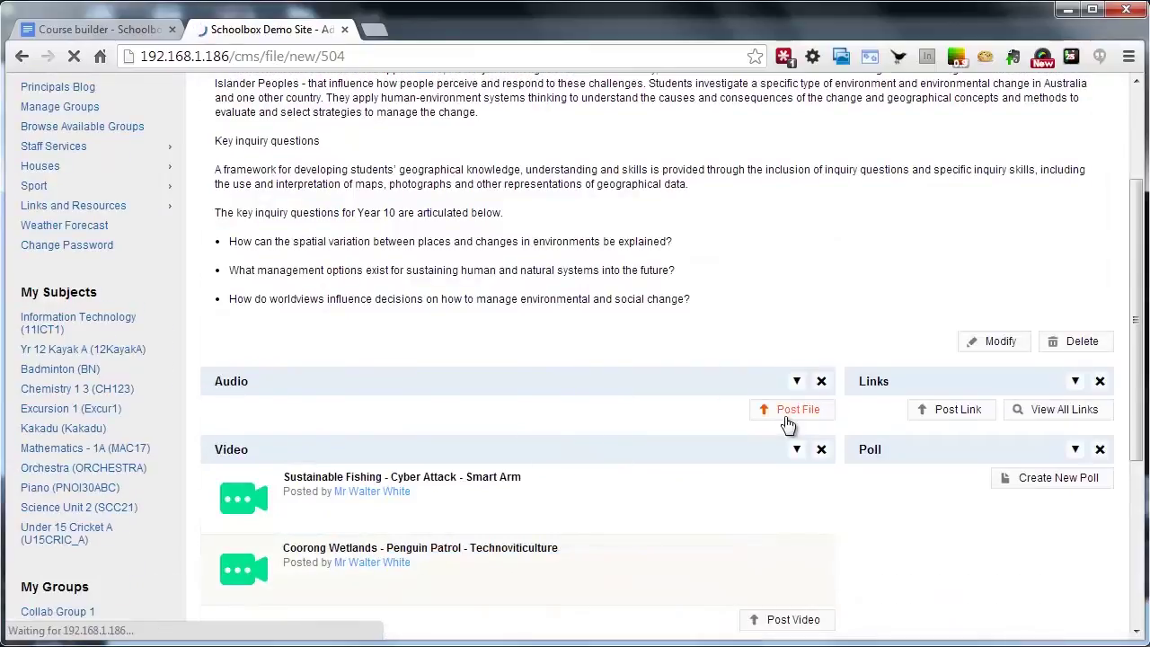
pyautogui.click(456, 224)
pyautogui.write('Climate and Land Use Change')
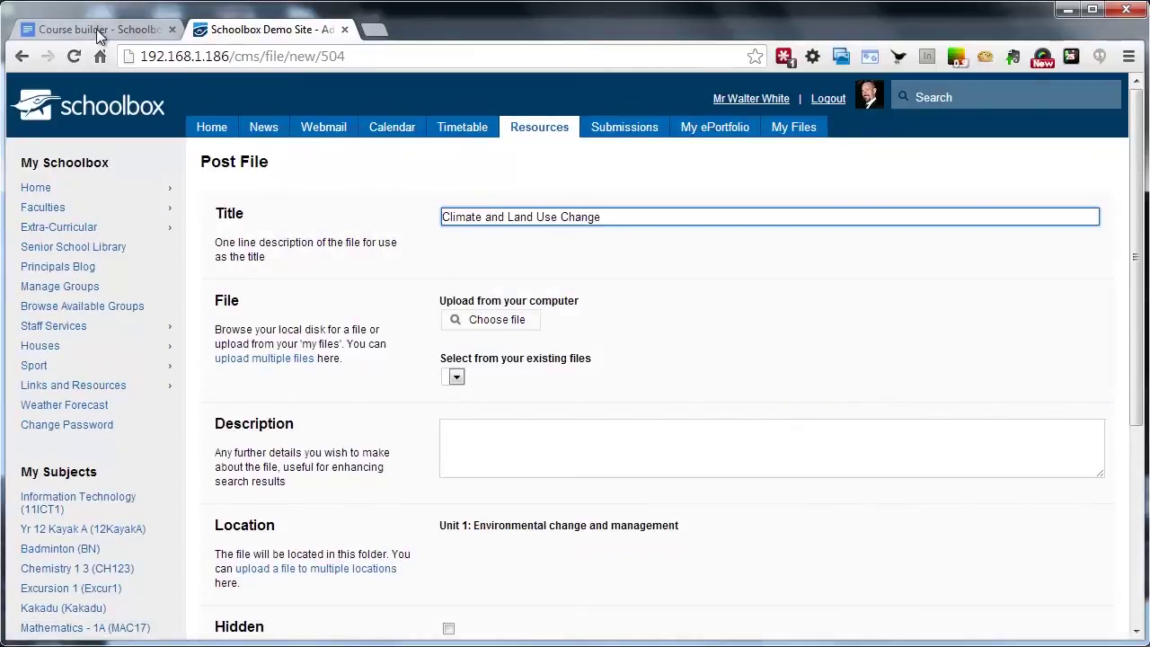
# Attach the MP3 recording from the Unit 1 folder to the audio post and submit it.
pyautogui.click(539, 330)
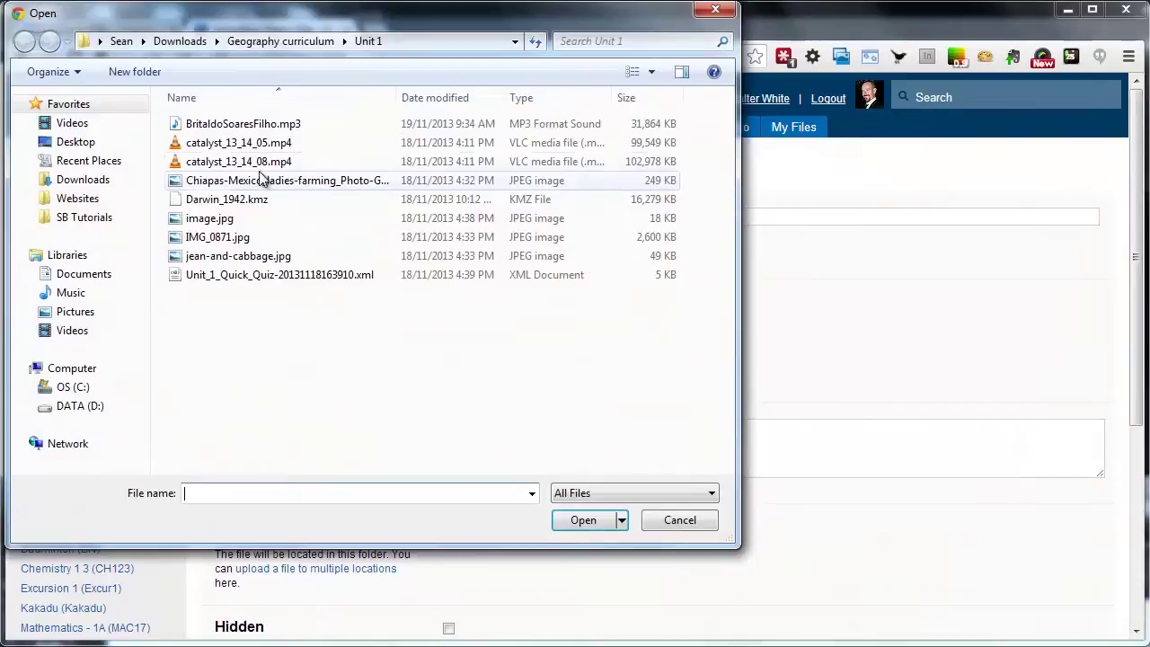
pyautogui.doubleClick(248, 128)
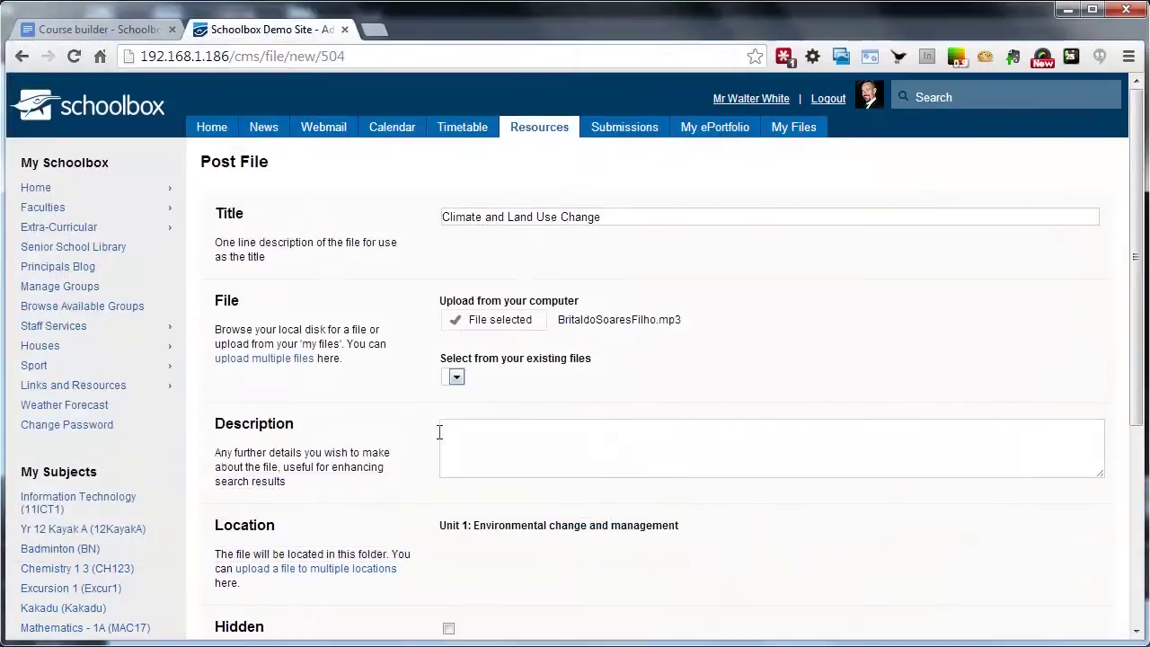
pyautogui.click(235, 631)
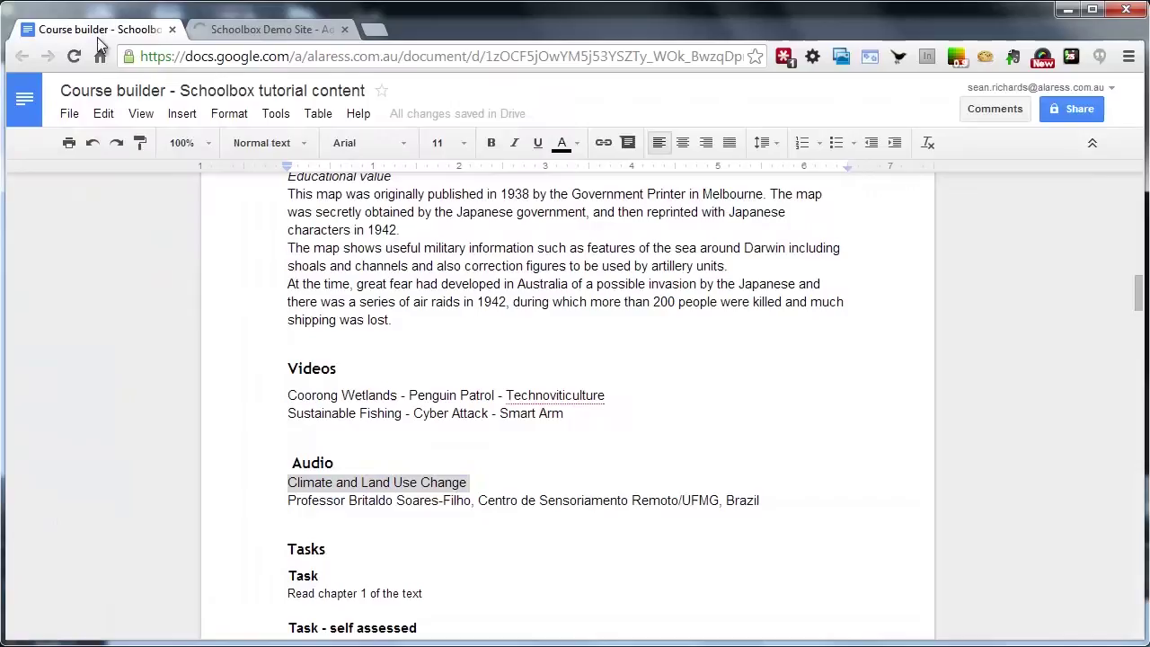
# Check the Files section of the course document and open the multiple-file upload from the Files component on the Unit 1 homepage.
pyautogui.click(97, 31)
pyautogui.click(459, 542)
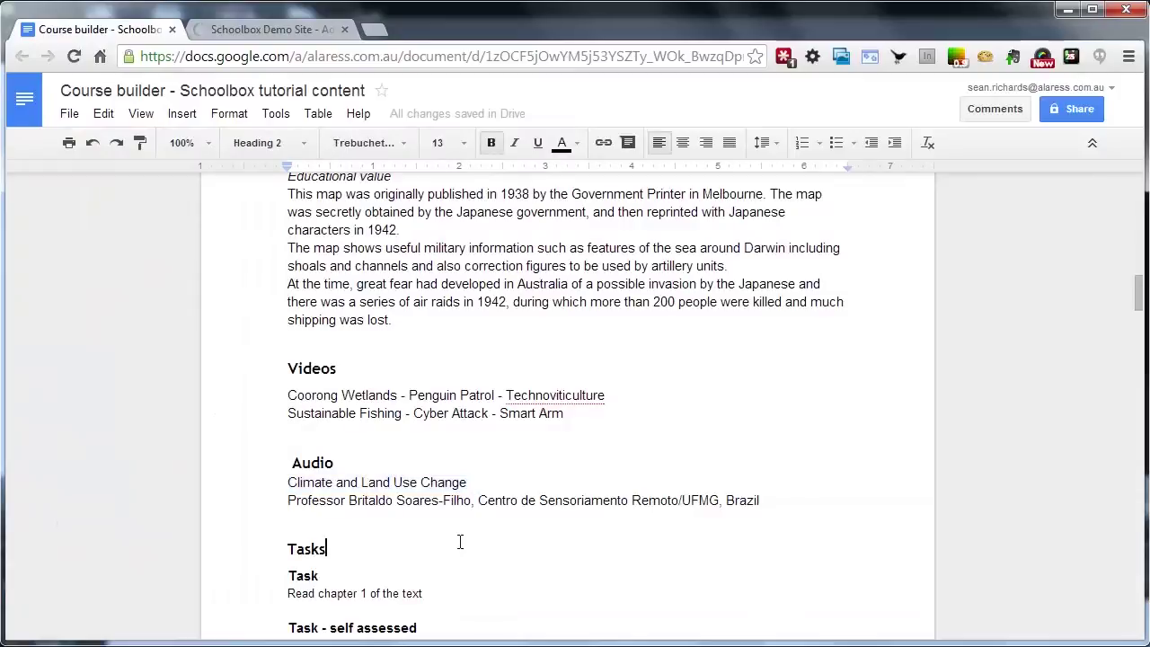
pyautogui.scroll(2, 484, 531)
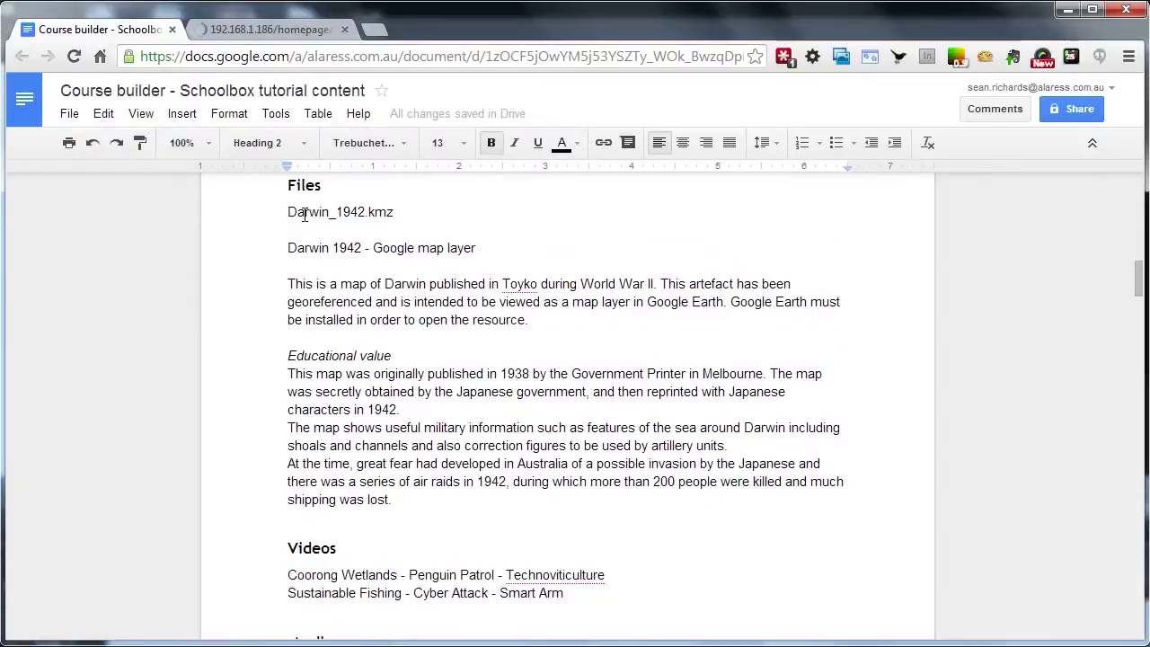
pyautogui.click(272, 30)
pyautogui.scroll(-4, 438, 474)
pyautogui.scroll(-4, 438, 474)
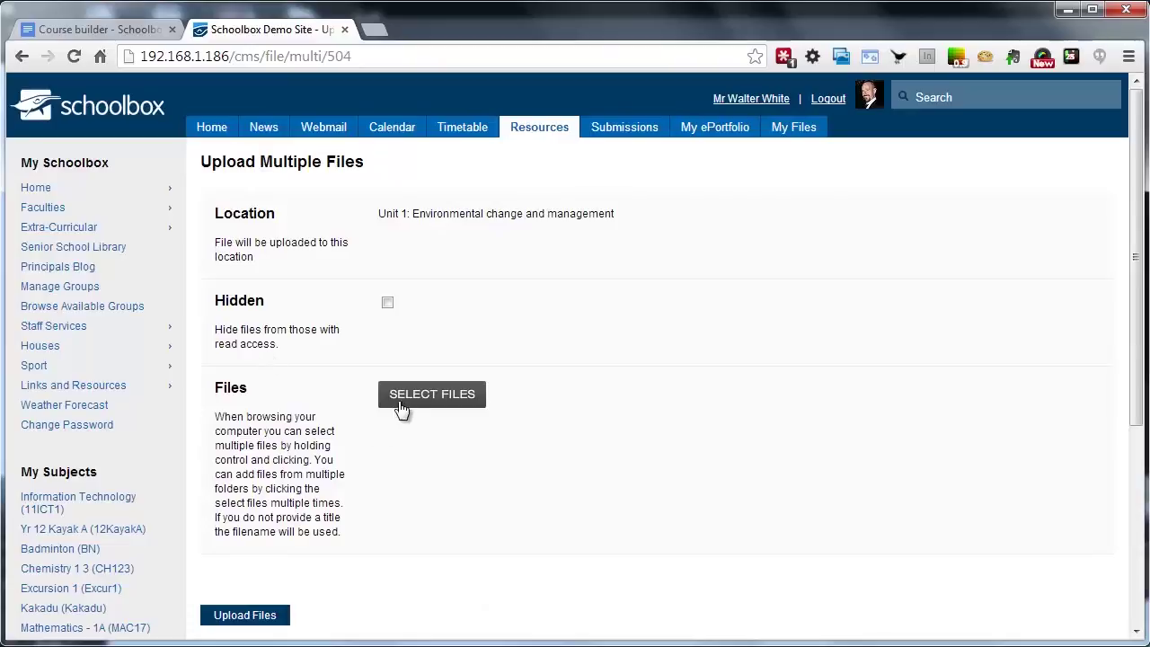
# Select the Chiapas-Mexico farming photo, Darwin_1942.kmz, image.jpg, IMG_0871.jpg and jean-and-cabbage.jpg from the Unit 1 folder and upload them.
pyautogui.click(401, 406)
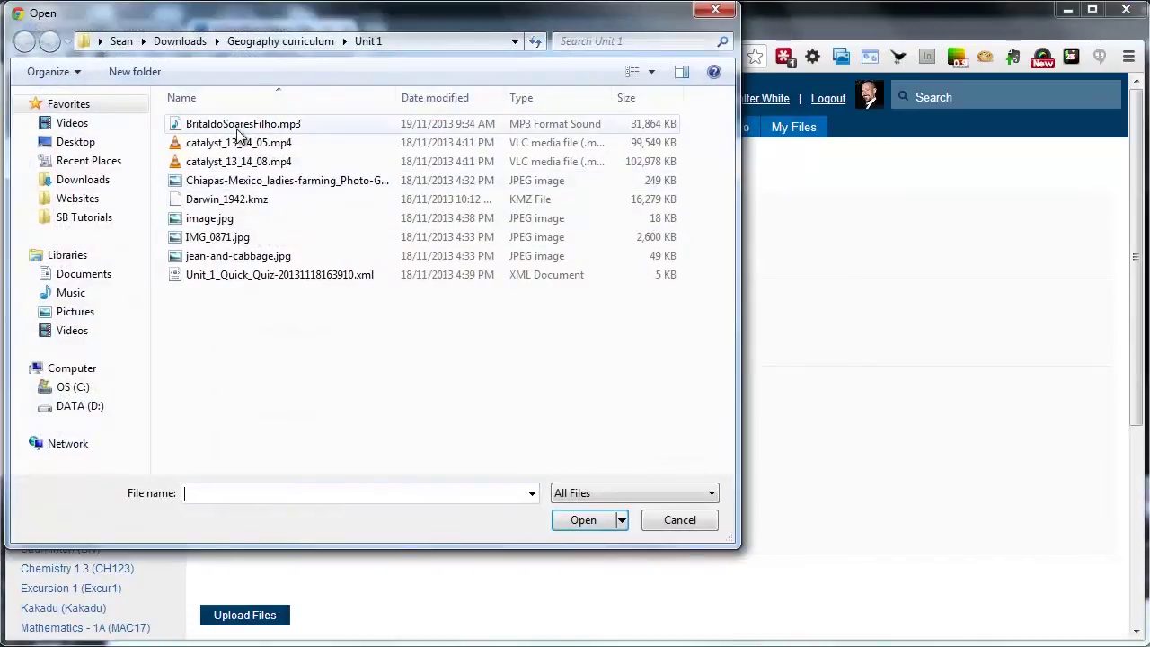
pyautogui.click(249, 180)
pyautogui.keyDown('shift'); pyautogui.click(234, 199); pyautogui.keyUp('shift')
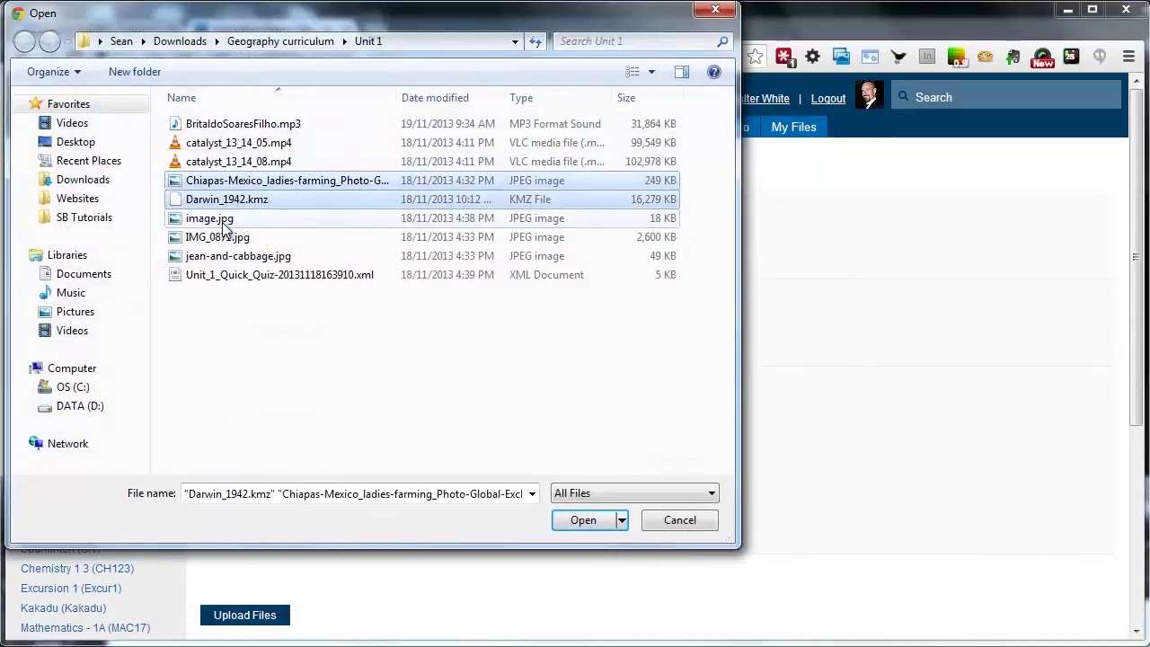
pyautogui.keyDown('shift'); pyautogui.click(220, 237); pyautogui.keyUp('shift')
pyautogui.keyDown('shift'); pyautogui.click(225, 256); pyautogui.keyUp('shift')
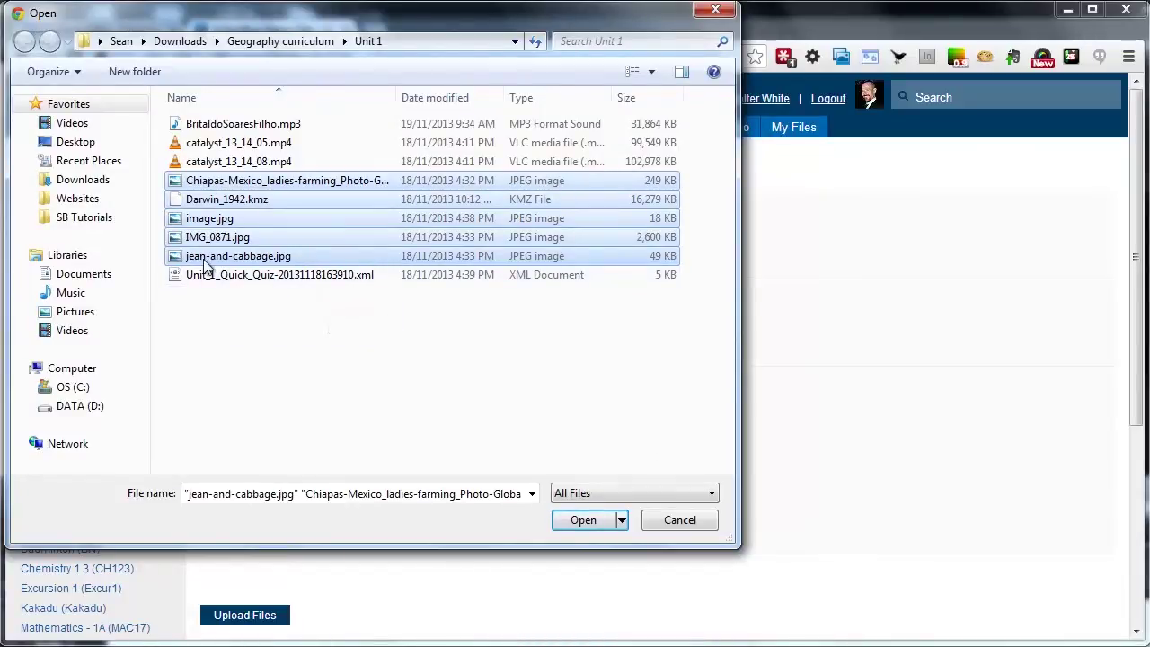
pyautogui.click(582, 525)
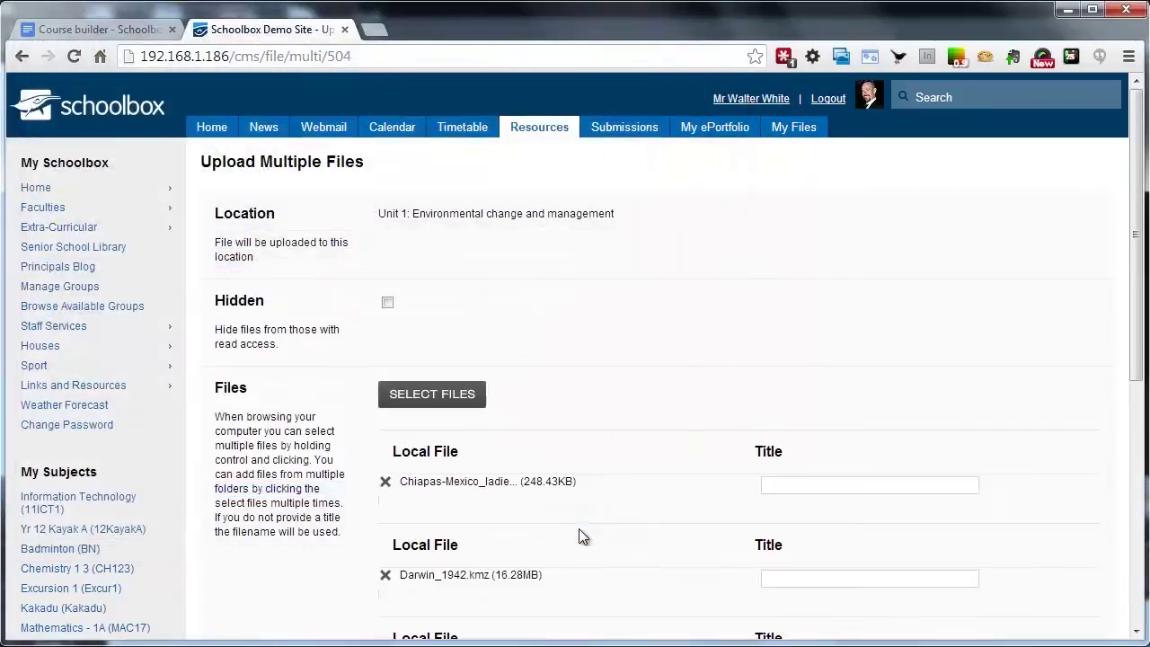
pyautogui.scroll(-3, 511, 496)
pyautogui.scroll(-3, 369, 591)
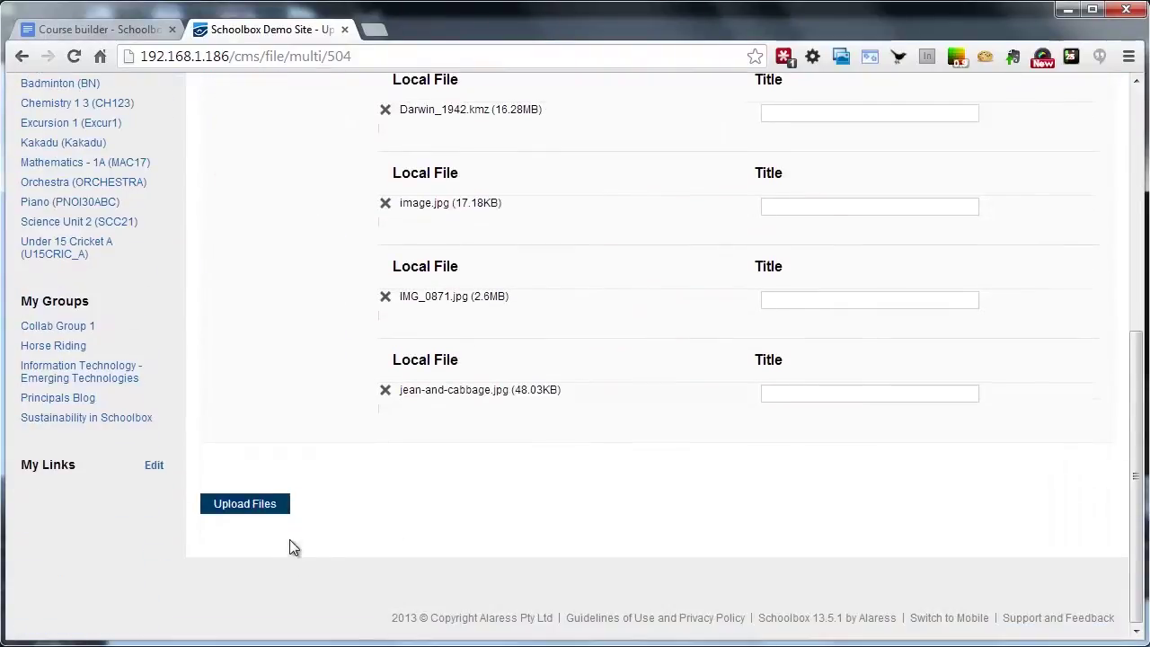
pyautogui.click(257, 504)
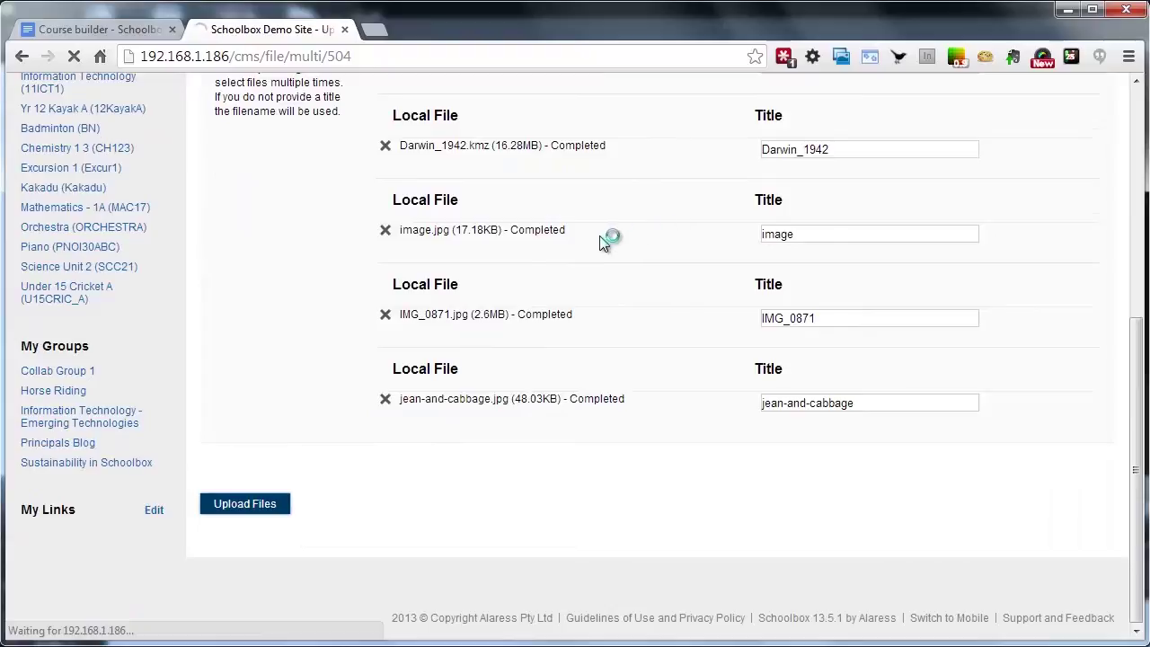
# Add an Image Gallery component from the Multimedia set to the Unit 1 homepage and finish customising.
pyautogui.scroll(-10, 513, 342)
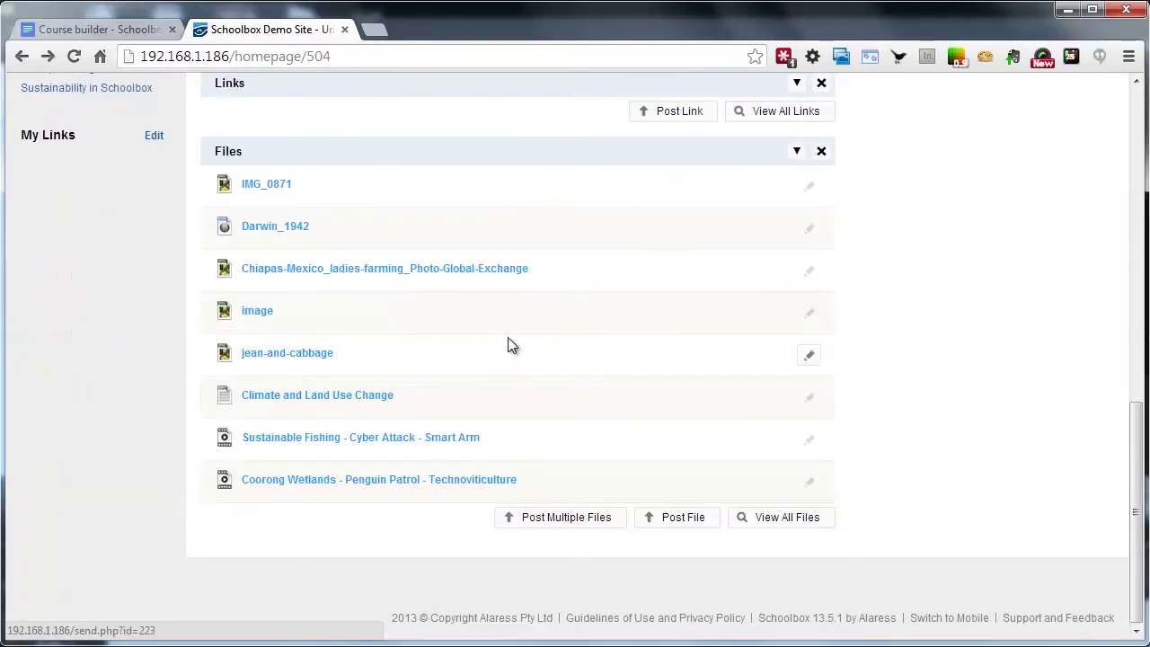
pyautogui.scroll(10, 513, 344)
pyautogui.scroll(2, 907, 248)
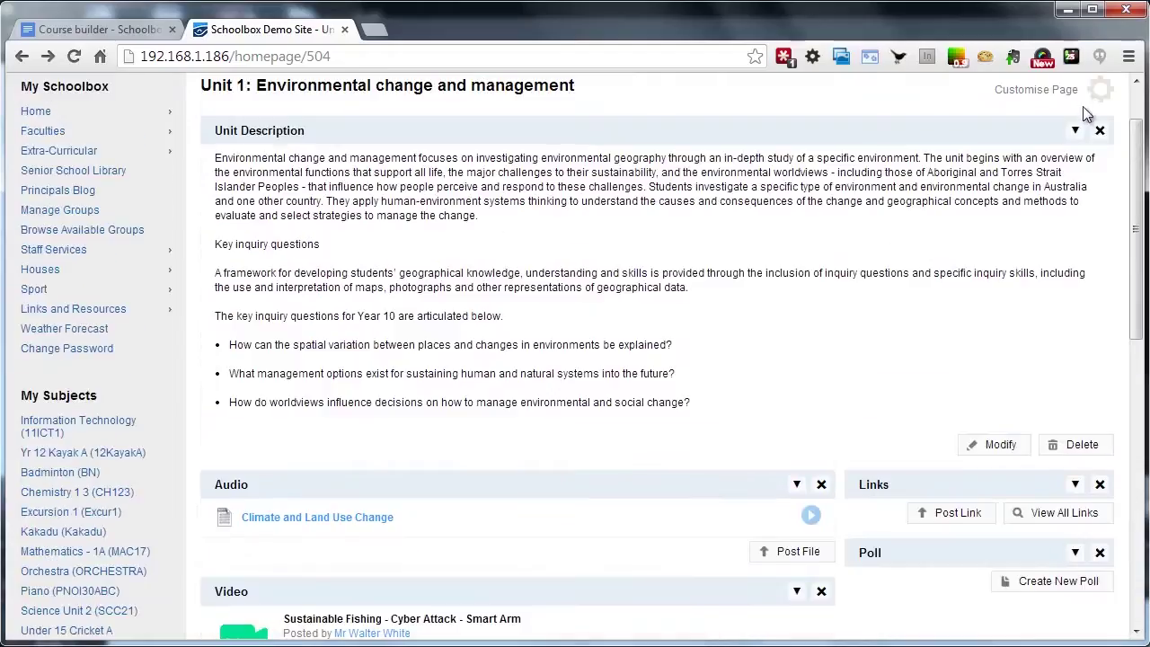
pyautogui.click(1039, 88)
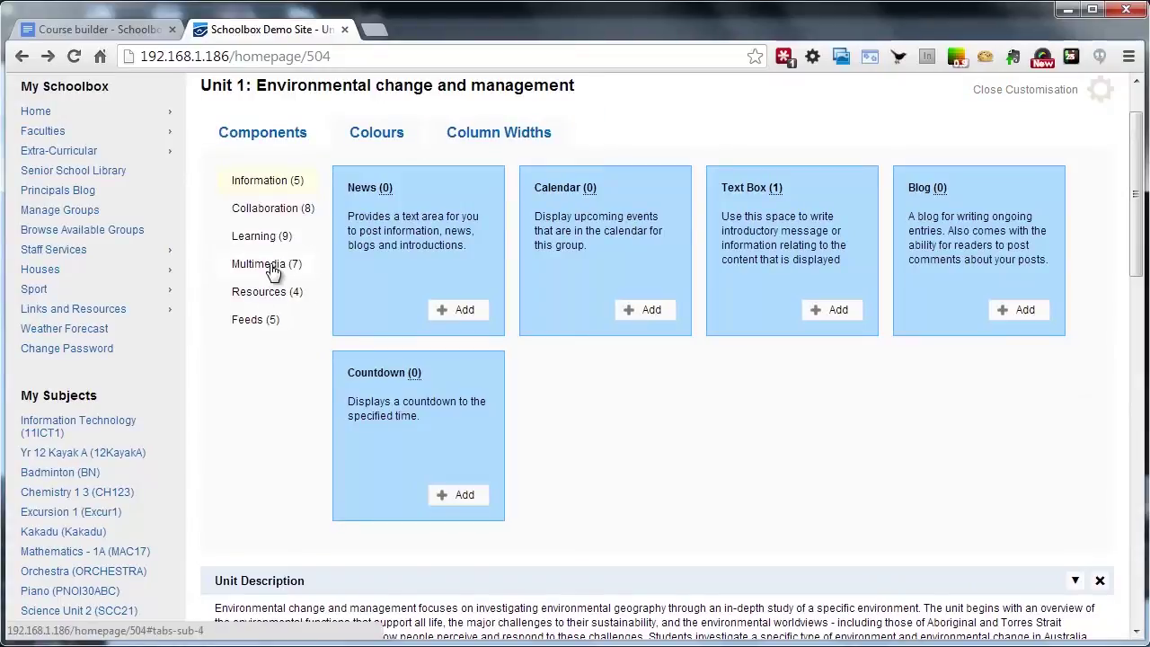
pyautogui.click(267, 268)
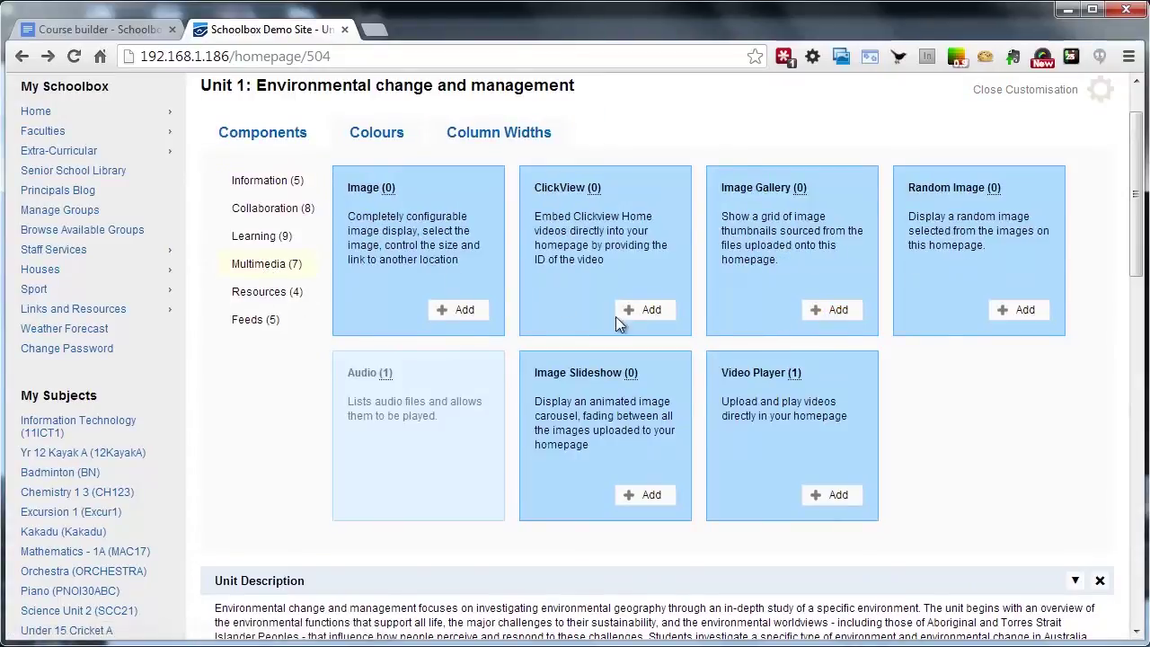
pyautogui.click(838, 312)
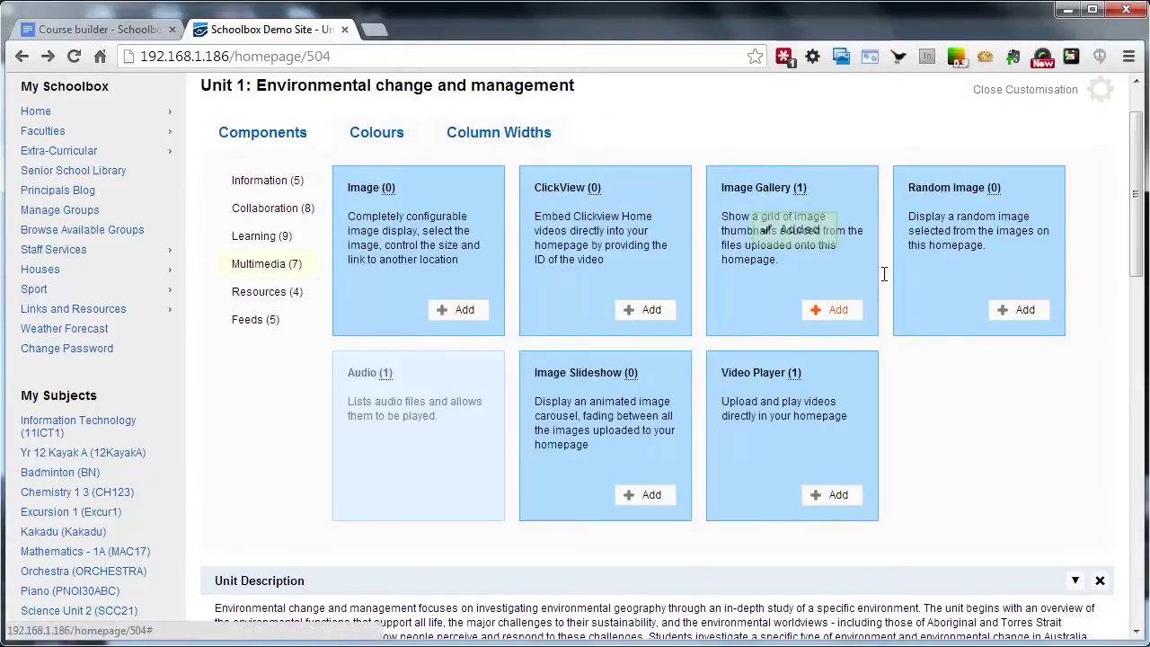
pyautogui.click(1026, 90)
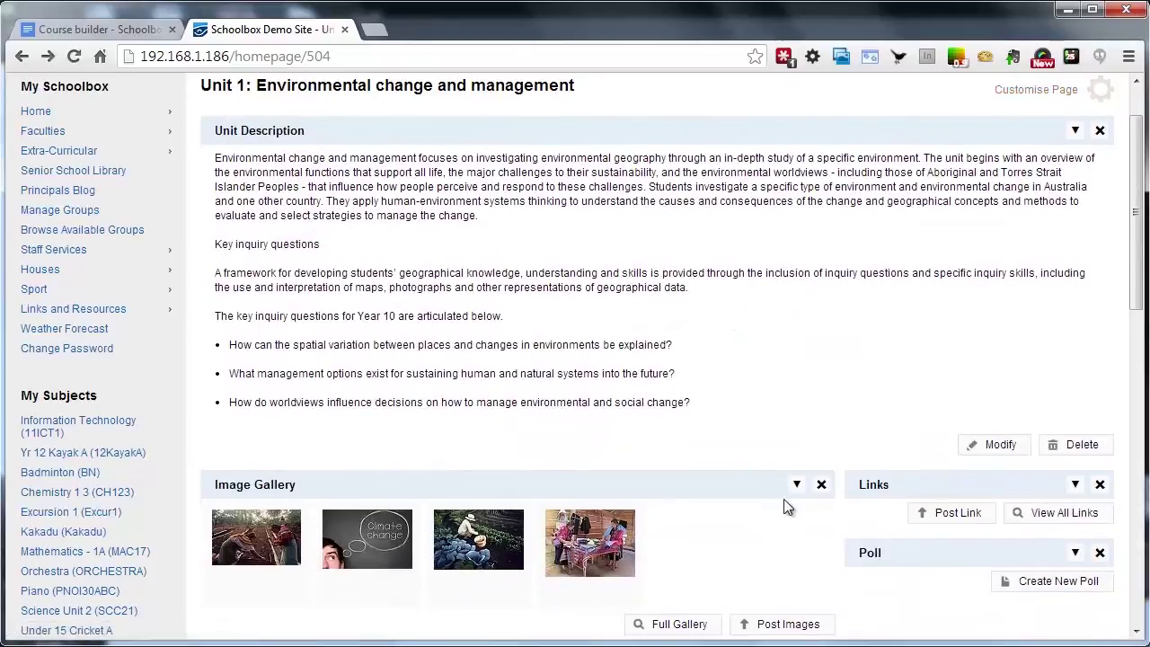
# Start a link post from the Unit 1 Links component, titled "Climate Change: Taking Australia's Temperature, Part 1" as copied from the course document.
pyautogui.scroll(-7, 785, 506)
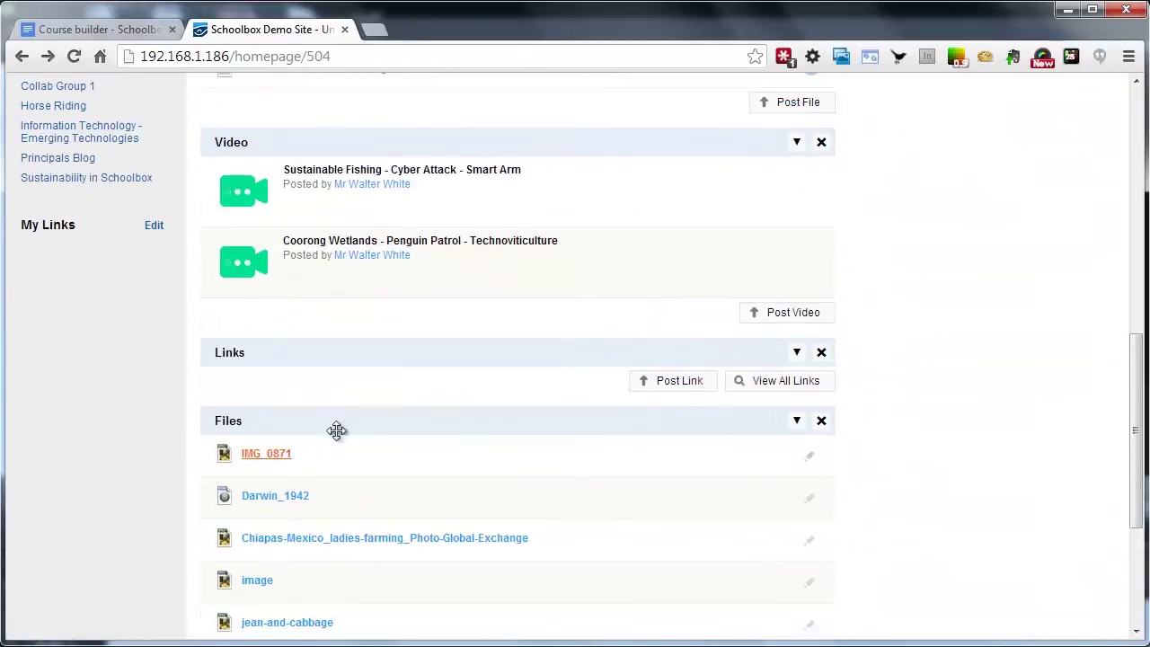
pyautogui.click(130, 36)
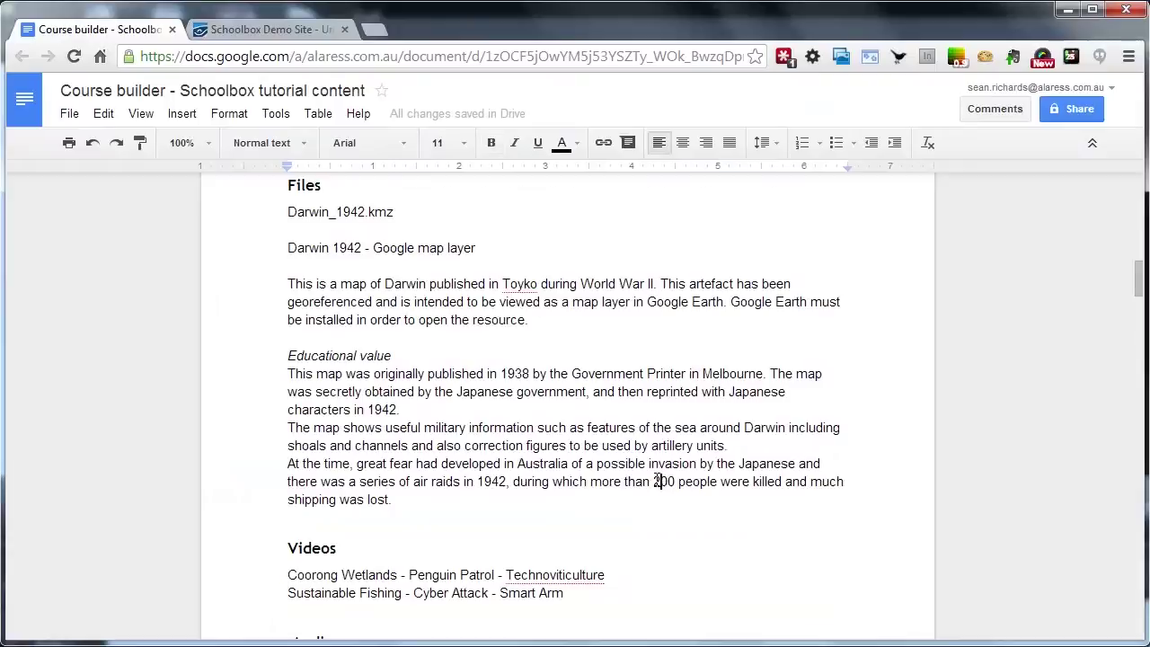
pyautogui.scroll(-10, 651, 479)
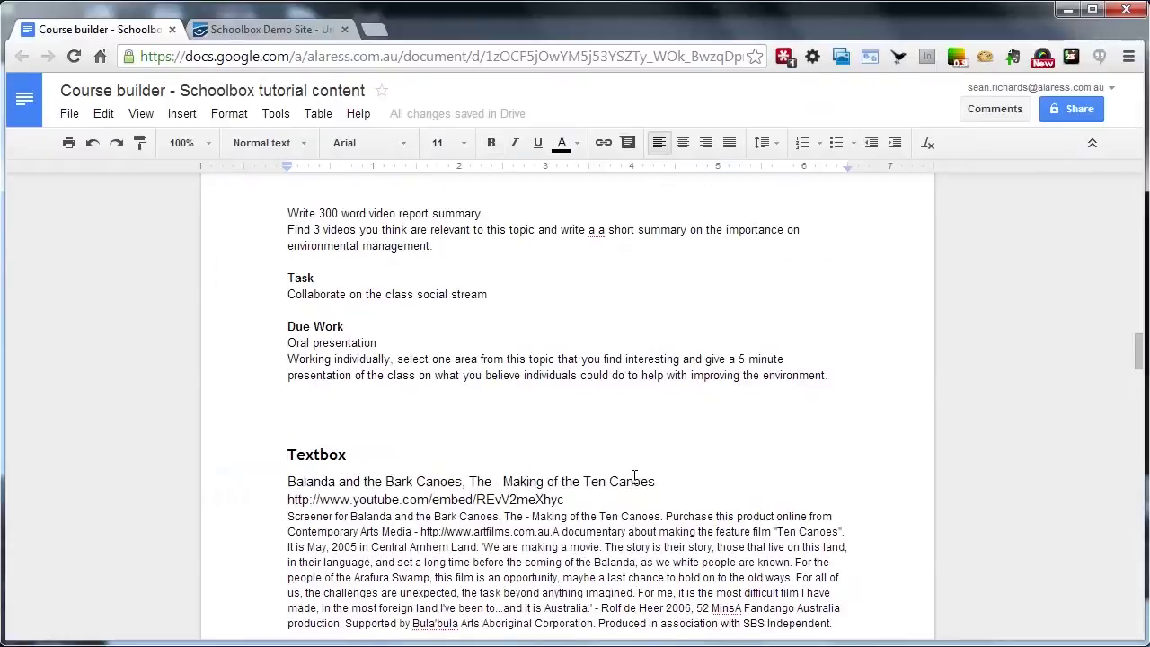
pyautogui.scroll(-3, 634, 476)
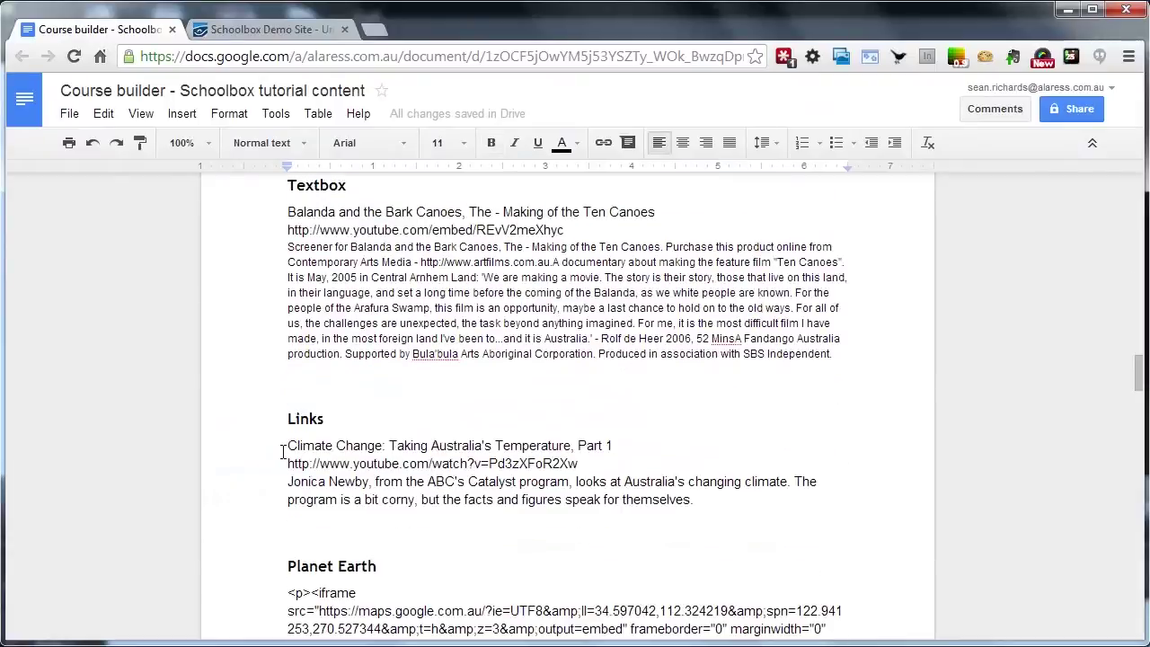
pyautogui.moveTo(289, 446); pyautogui.dragTo(622, 444)
pyautogui.hotkey('ctrl', 'c')
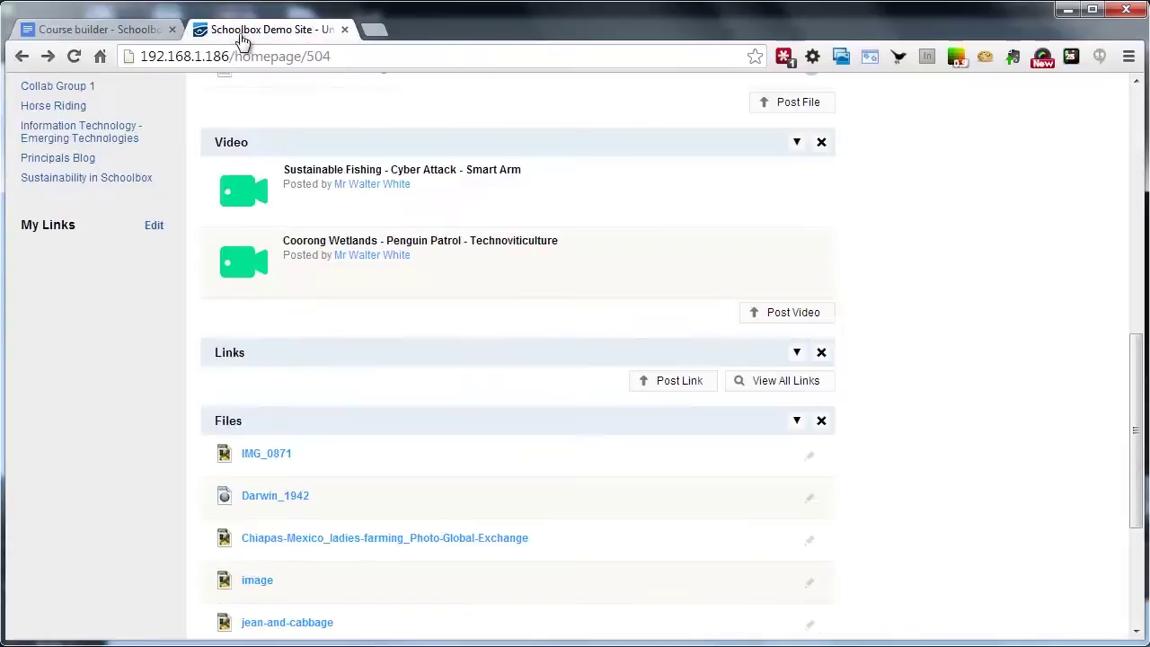
pyautogui.click(237, 29)
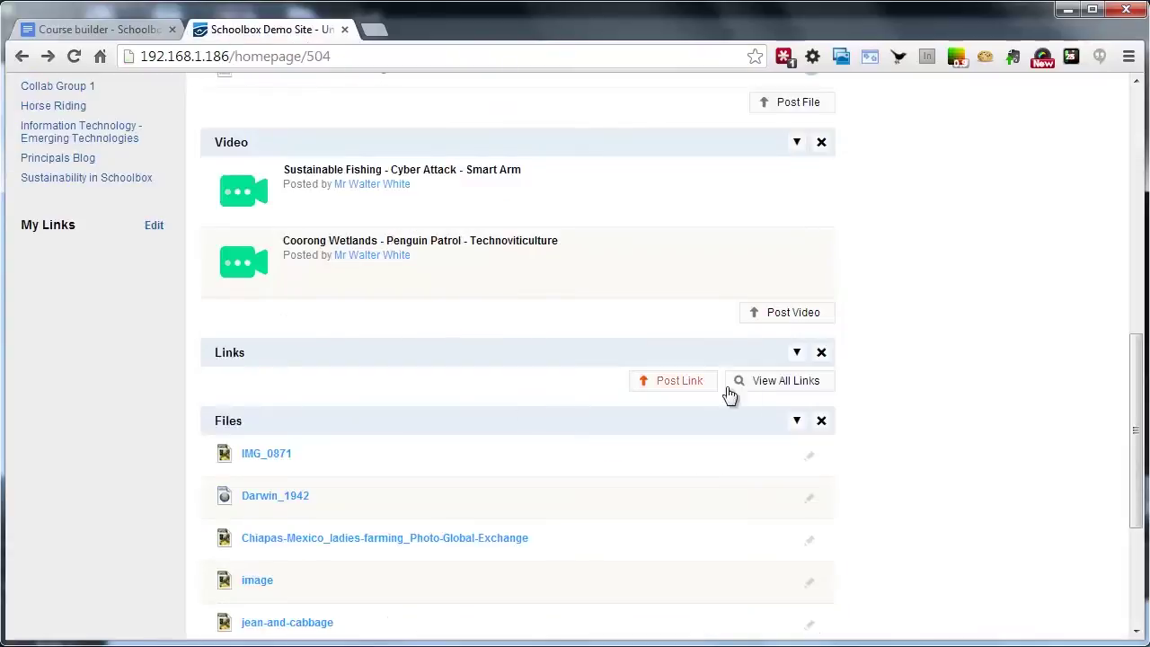
pyautogui.click(675, 381)
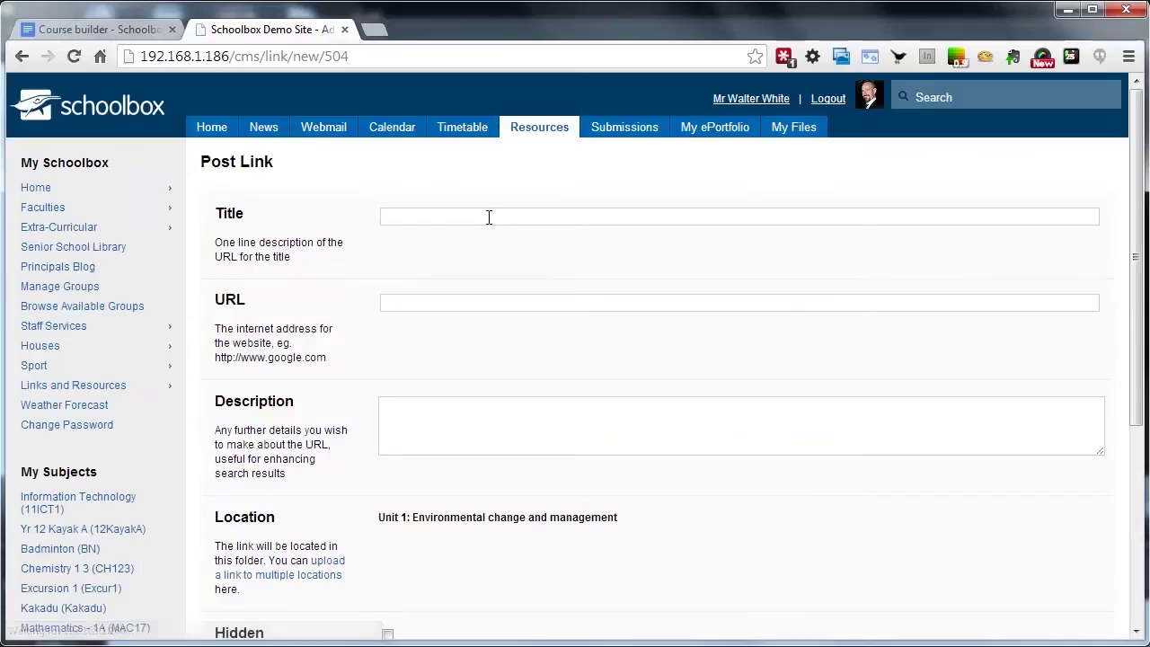
pyautogui.click(489, 217)
pyautogui.hotkey('ctrl', 'v')
pyautogui.click(77, 30)
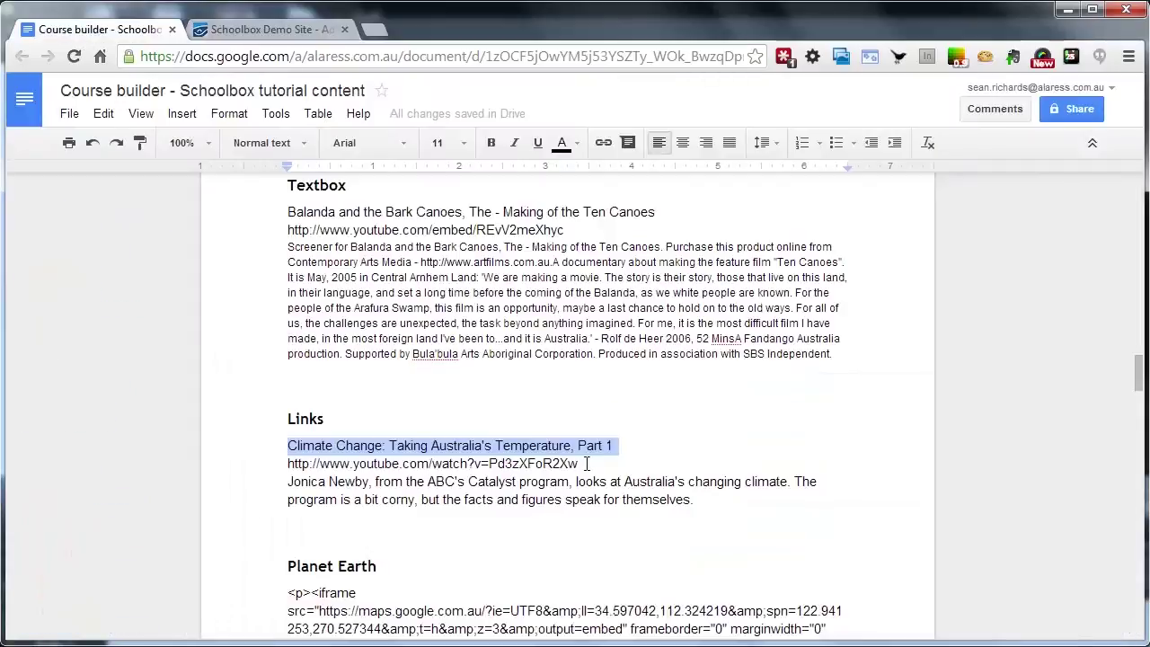
pyautogui.moveTo(587, 464); pyautogui.dragTo(310, 465)
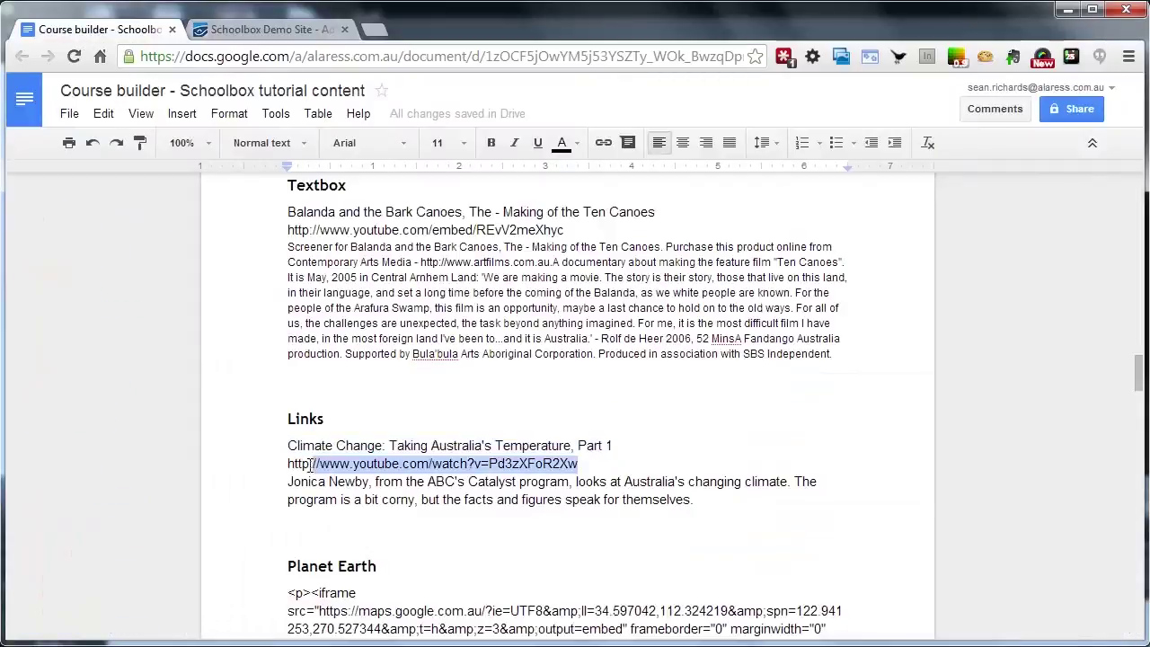
pyautogui.click(258, 30)
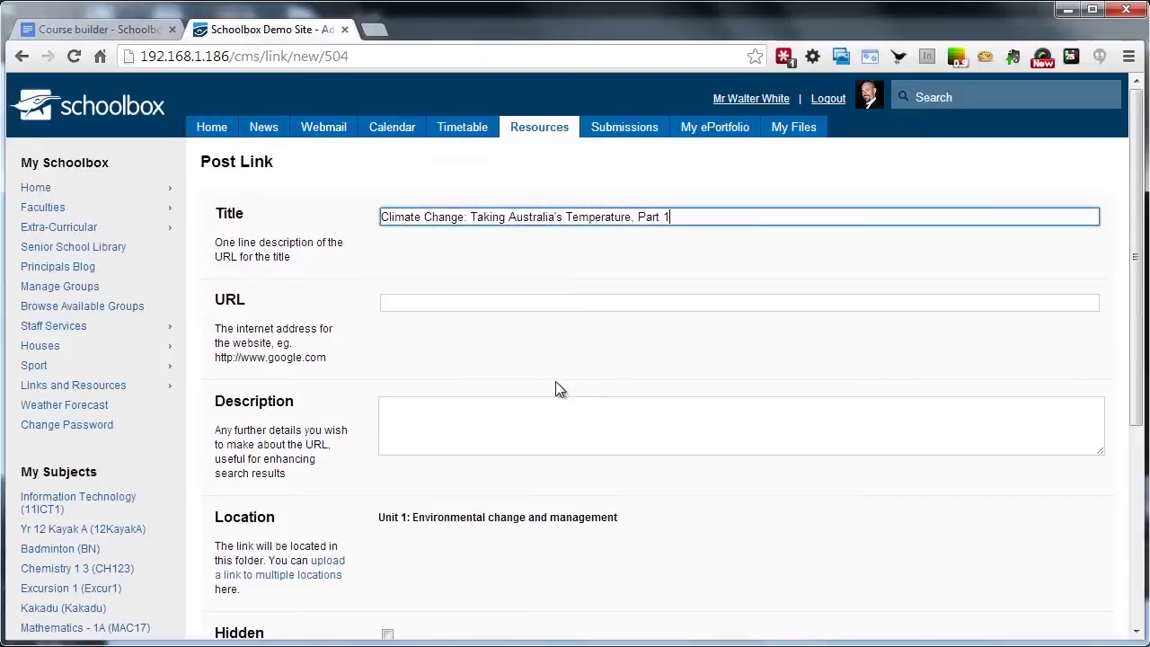
pyautogui.click(488, 302)
pyautogui.write('http://www.youtube.com/watch?v=Pd3zXFoR2Xw')
# Copy the Catalyst program description from the course document into the link's description and post the link.
pyautogui.click(114, 29)
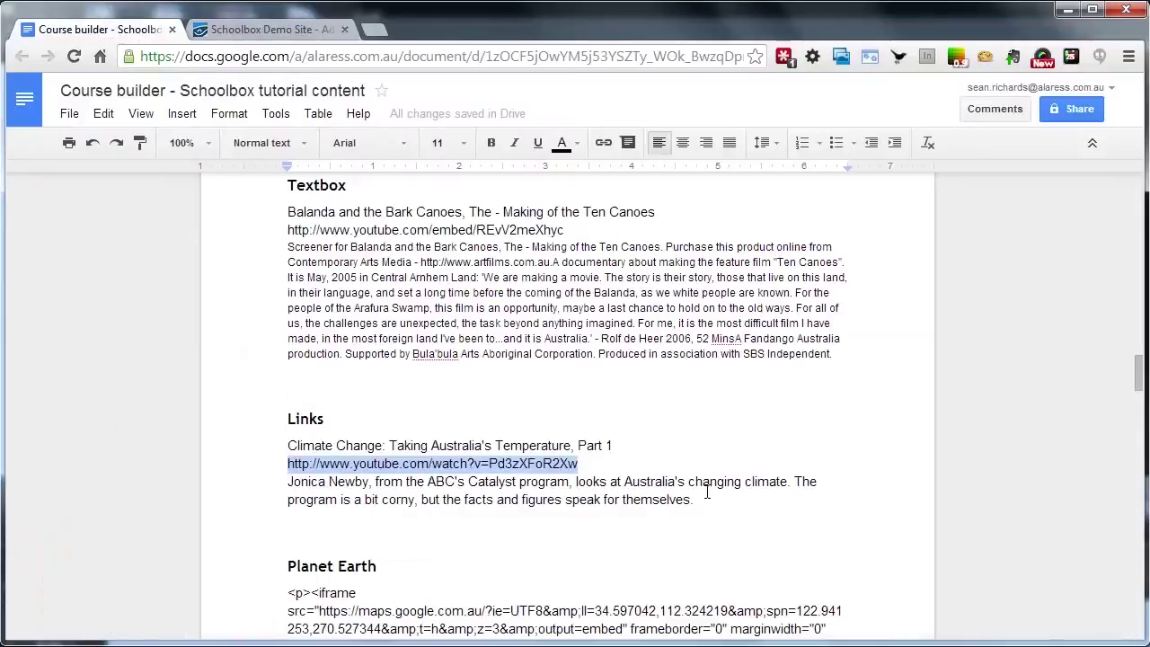
pyautogui.moveTo(715, 499); pyautogui.dragTo(295, 488)
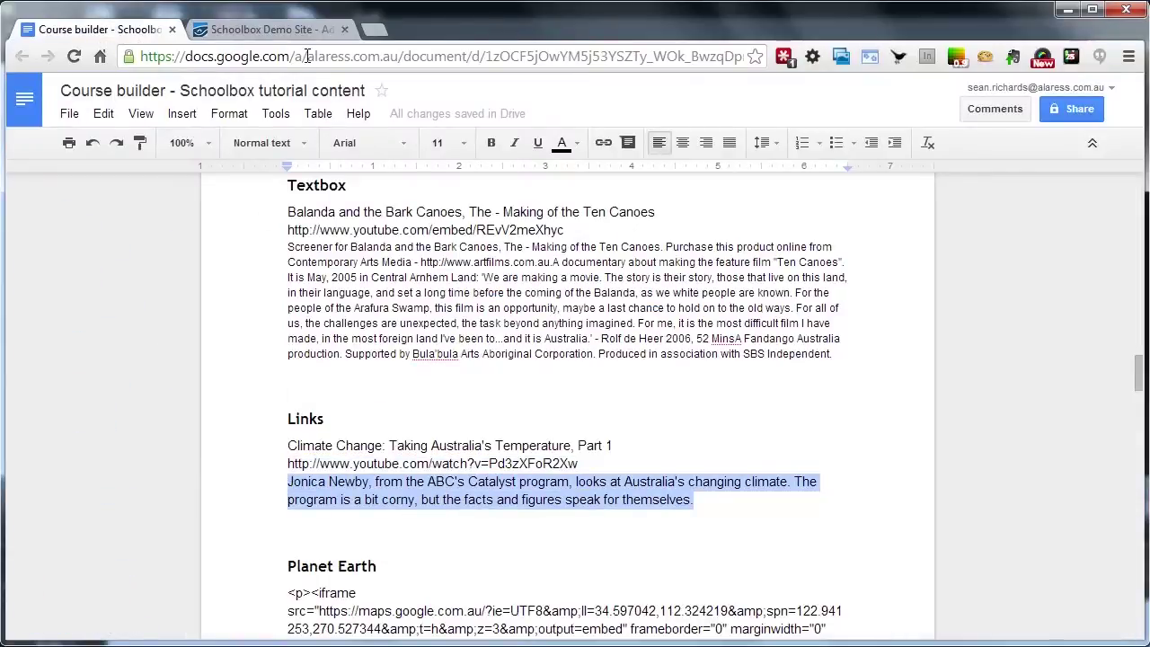
pyautogui.hotkey('ctrl', 'c')
pyautogui.click(269, 30)
pyautogui.click(467, 446)
pyautogui.hotkey('ctrl', 'v')
pyautogui.scroll(-2, 623, 538)
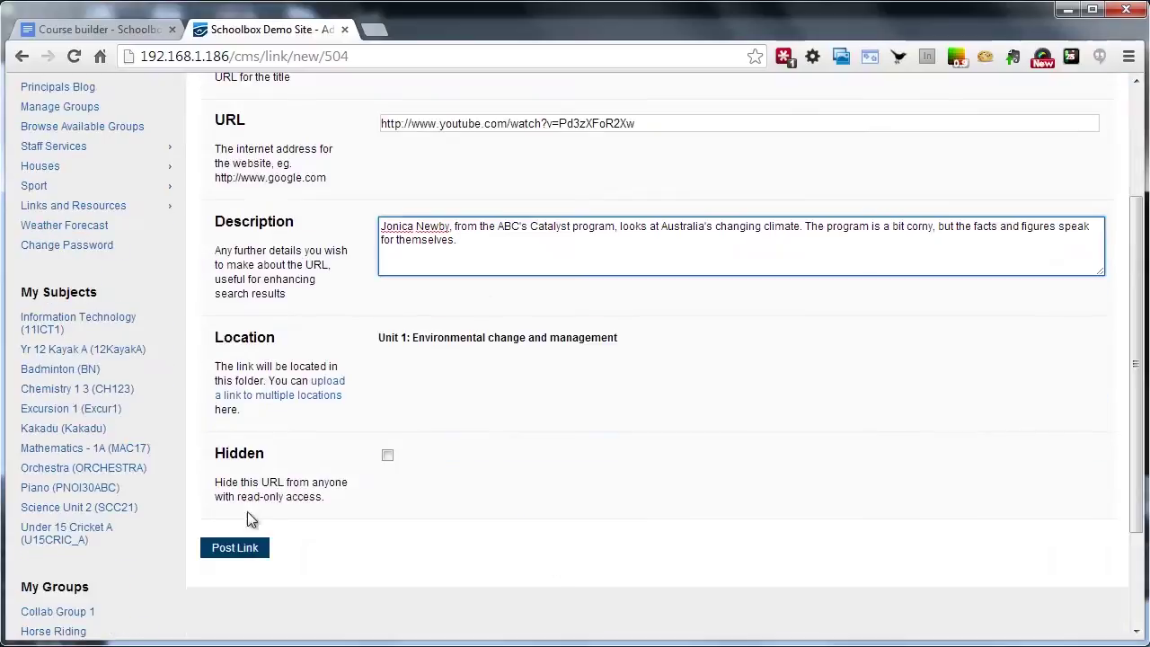
pyautogui.click(241, 548)
# Copy the Planet Earth map embed code from the course document and add a Text Box component to the Unit 1 homepage.
pyautogui.click(94, 28)
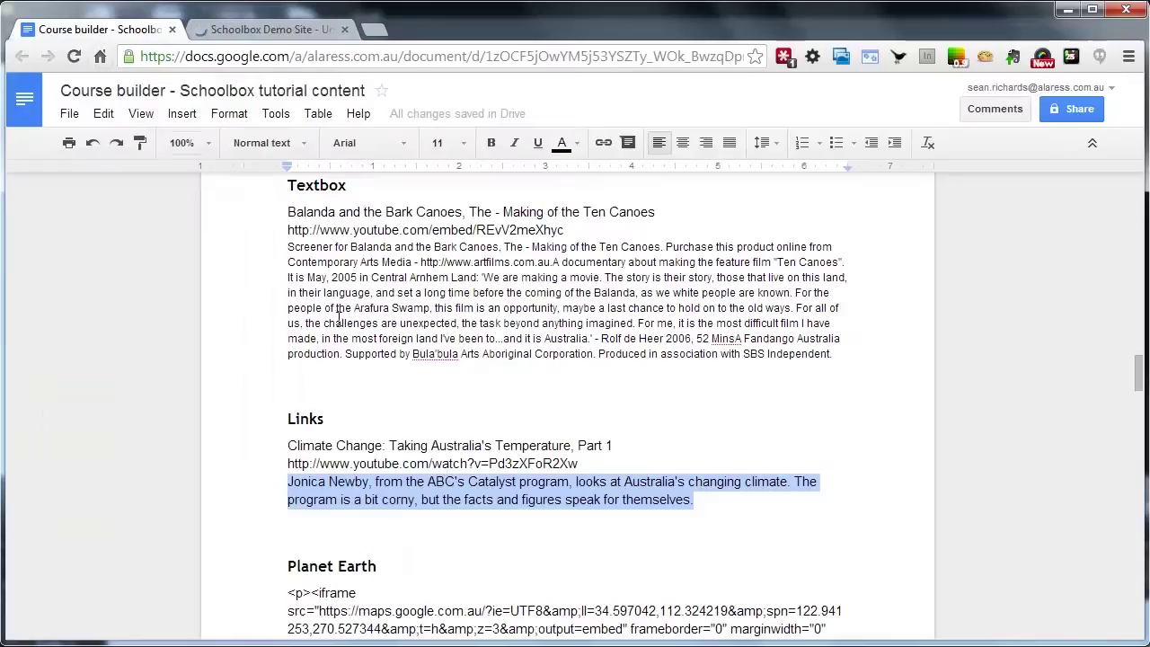
pyautogui.scroll(-2, 367, 505)
pyautogui.moveTo(285, 413); pyautogui.dragTo(867, 507)
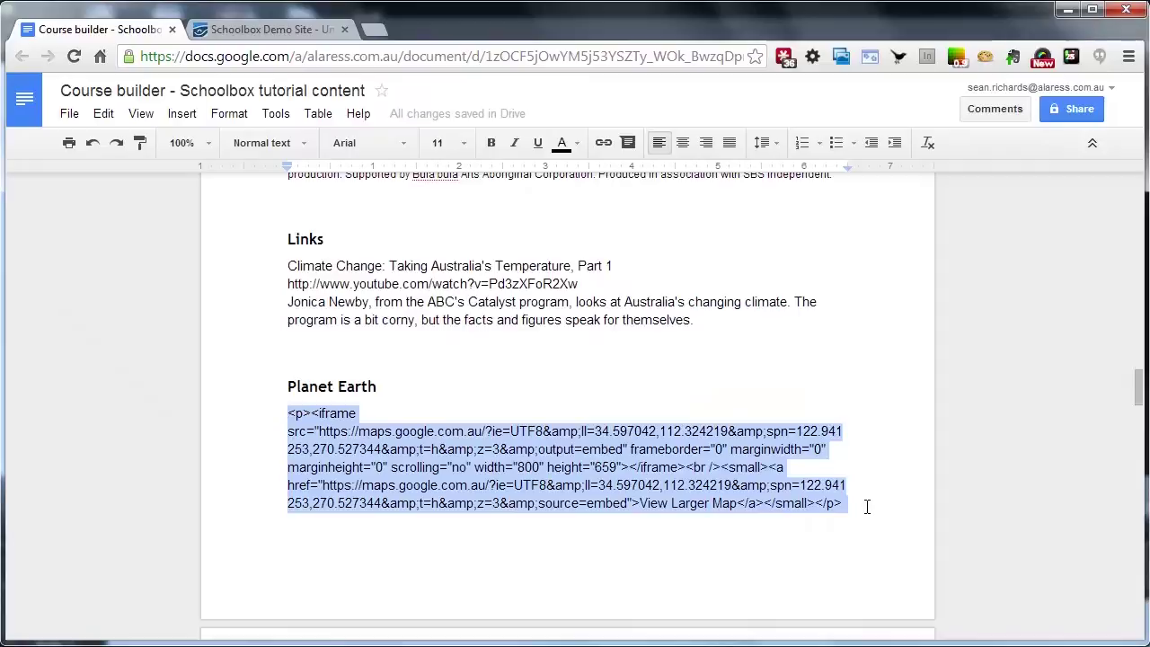
pyautogui.click(253, 34)
pyautogui.click(1037, 165)
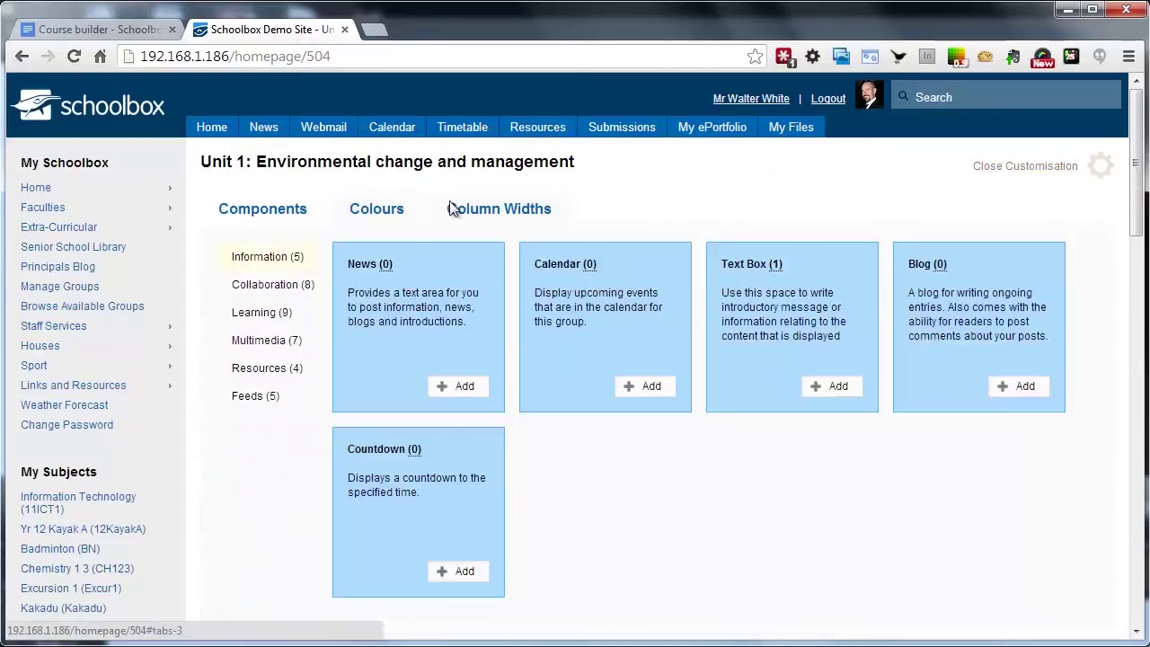
pyautogui.click(831, 387)
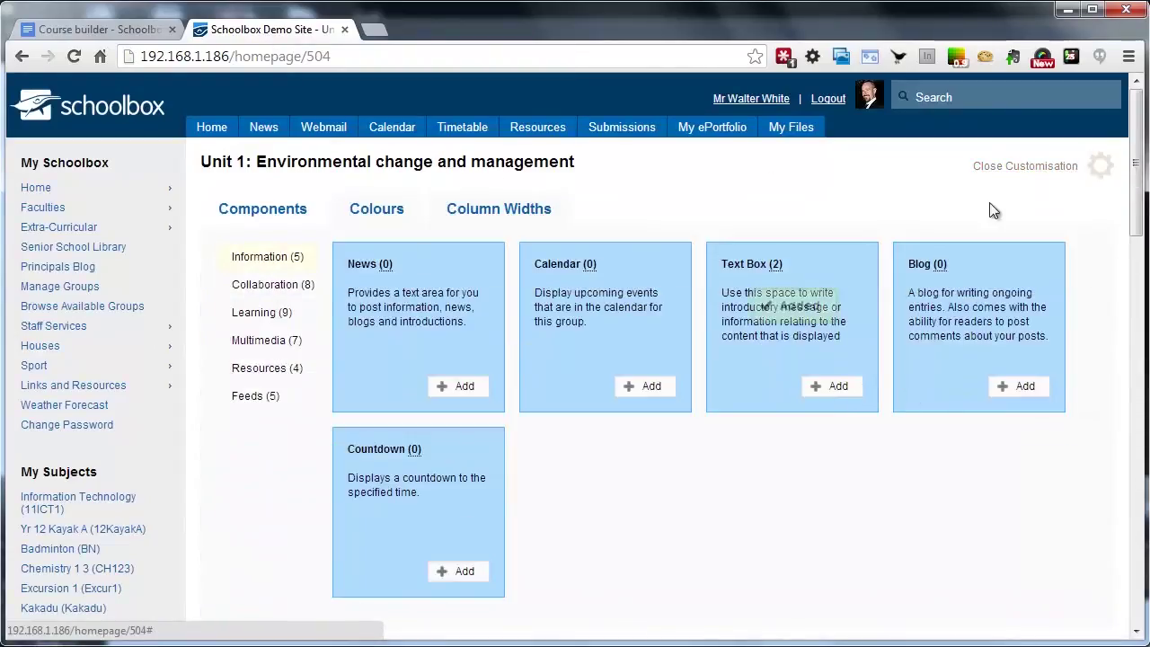
pyautogui.click(1028, 167)
# Open the new text box for editing and set its heading to "Planet Earth".
pyautogui.scroll(-1, 409, 315)
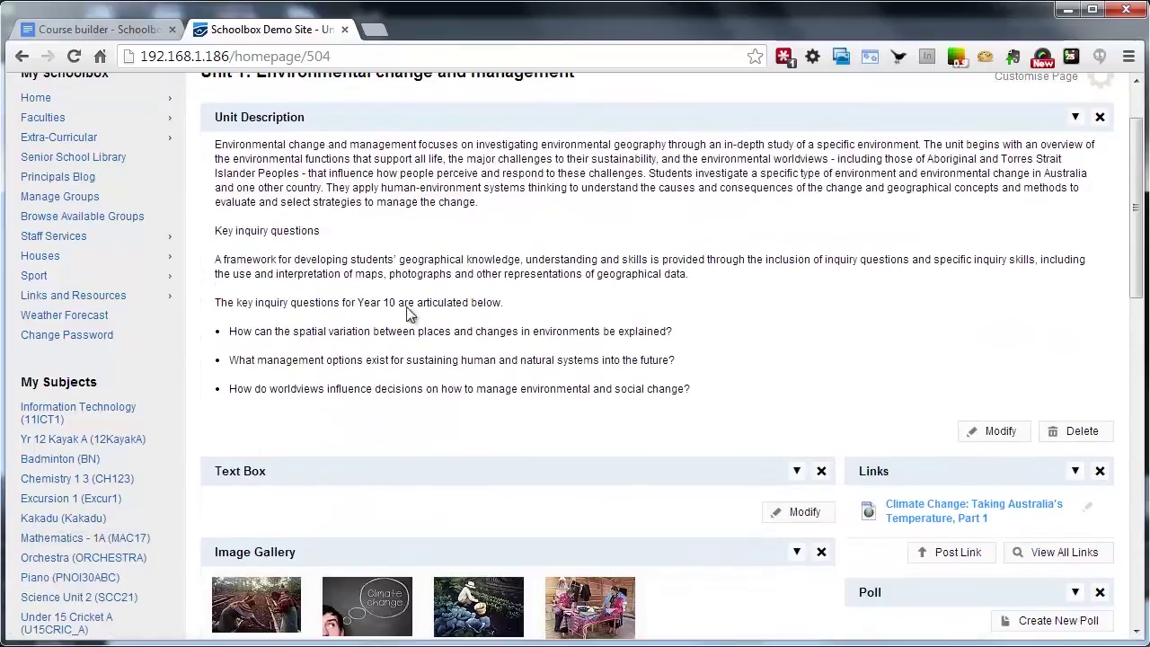
pyautogui.click(800, 512)
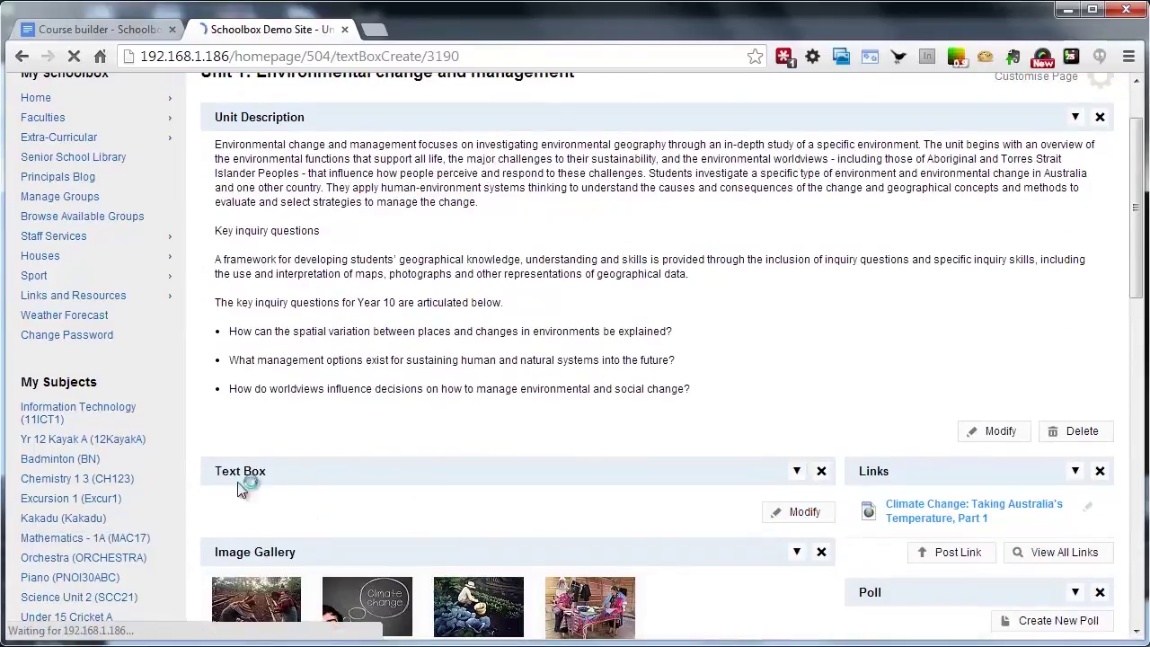
pyautogui.scroll(-2, 266, 525)
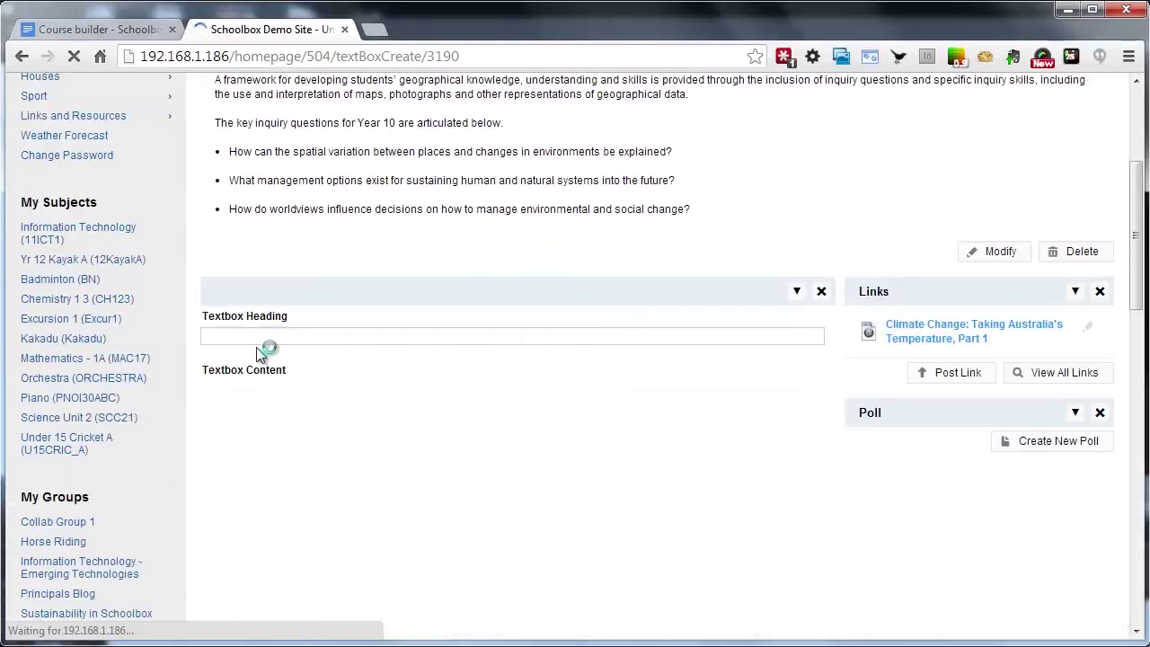
pyautogui.write('Planet')
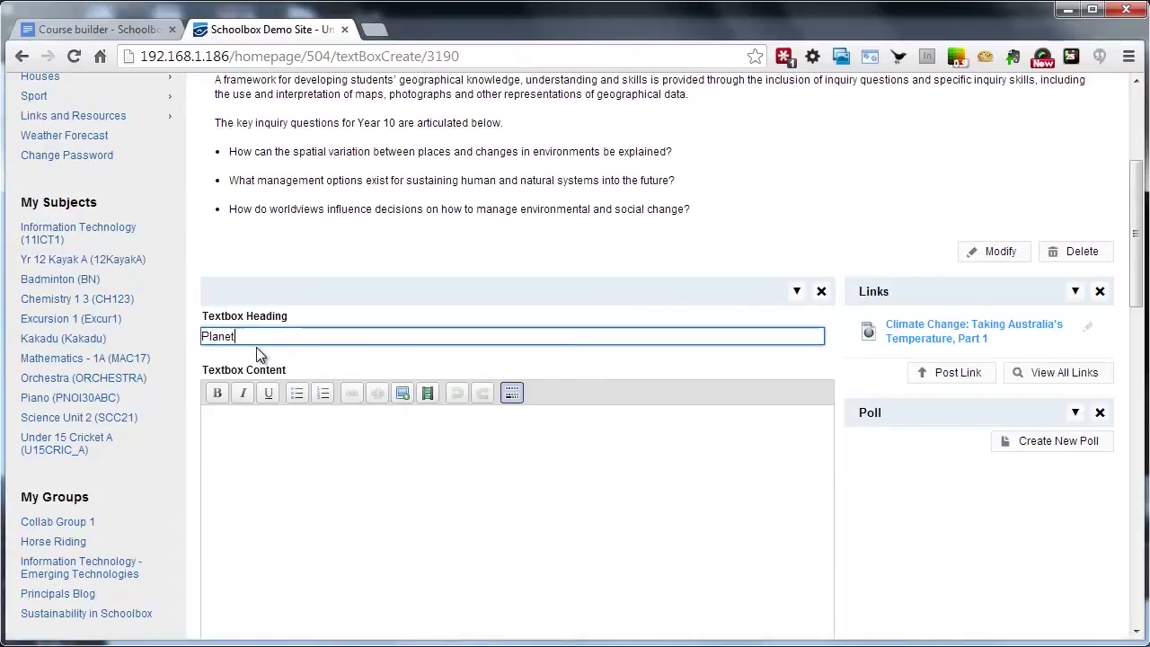
pyautogui.write(' Earth')
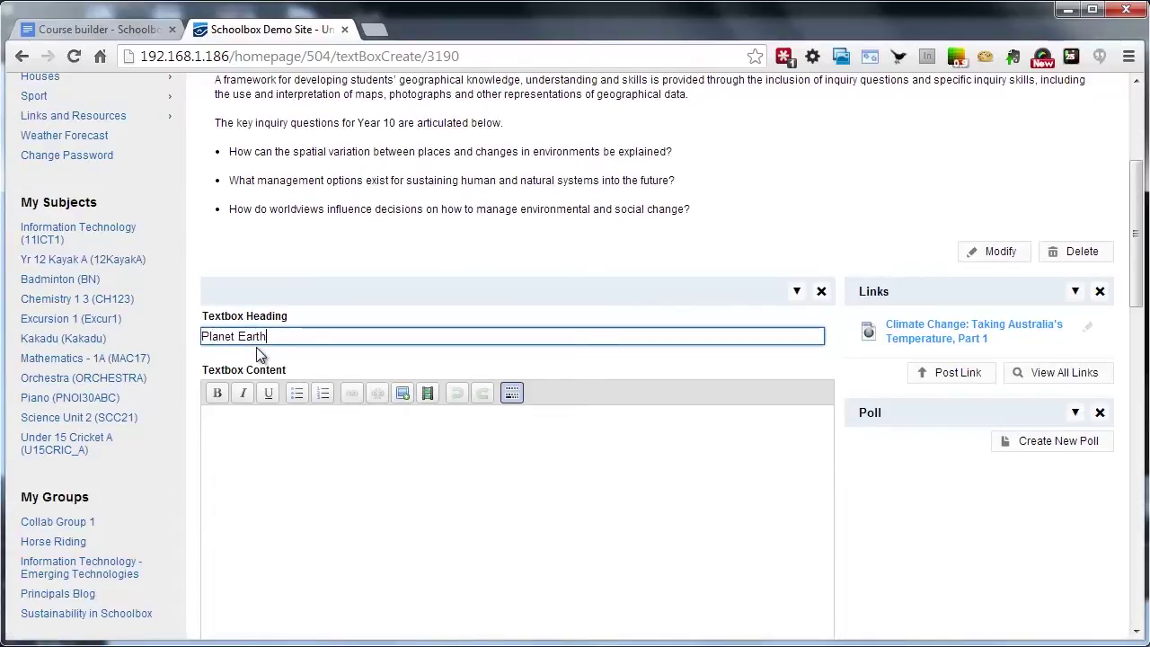
# Insert the copied map embed code into the Planet Earth text box as HTML source and save the document.
pyautogui.click(516, 394)
pyautogui.click(533, 439)
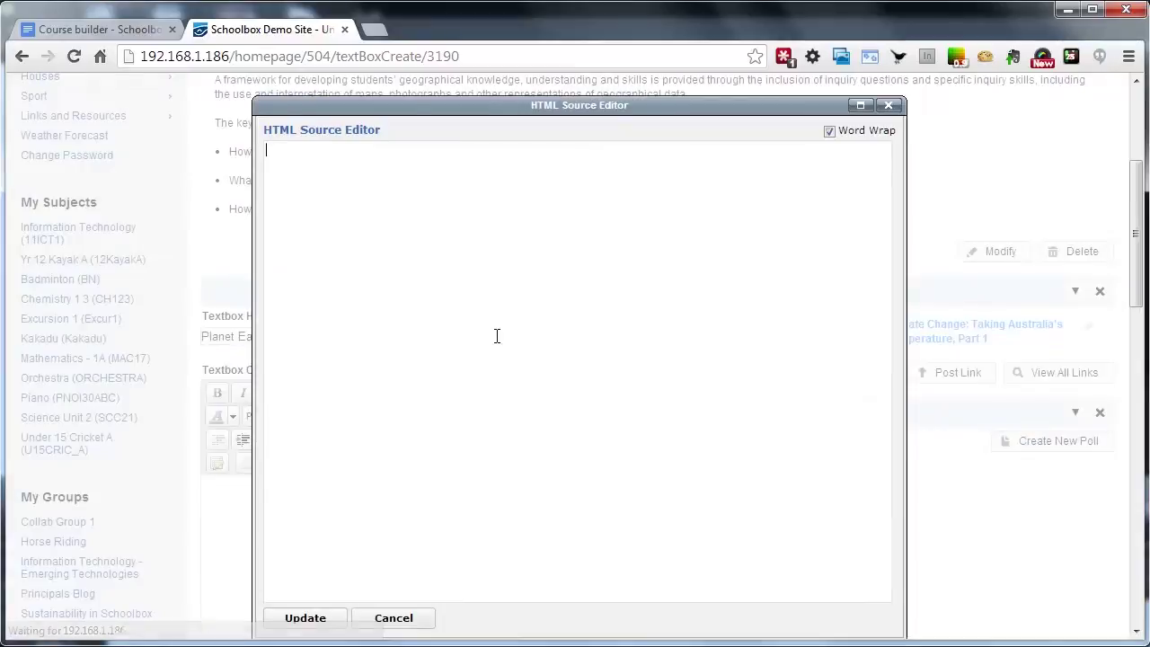
pyautogui.hotkey('ctrl', 'v')
pyautogui.click(305, 617)
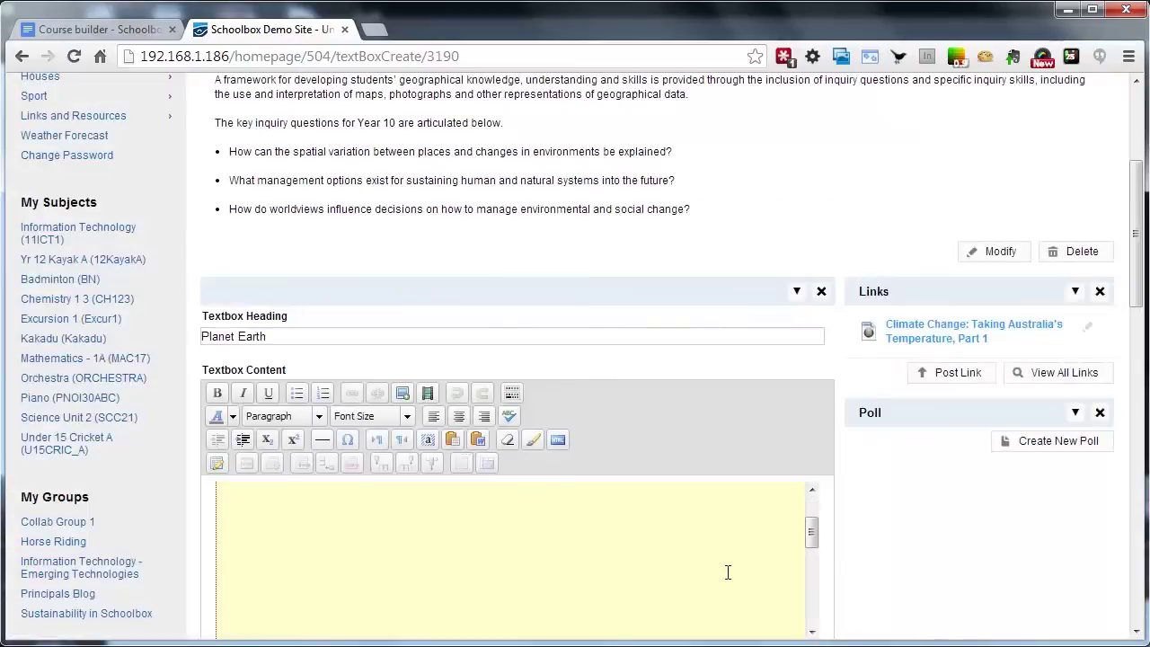
pyautogui.scroll(-3, 270, 415)
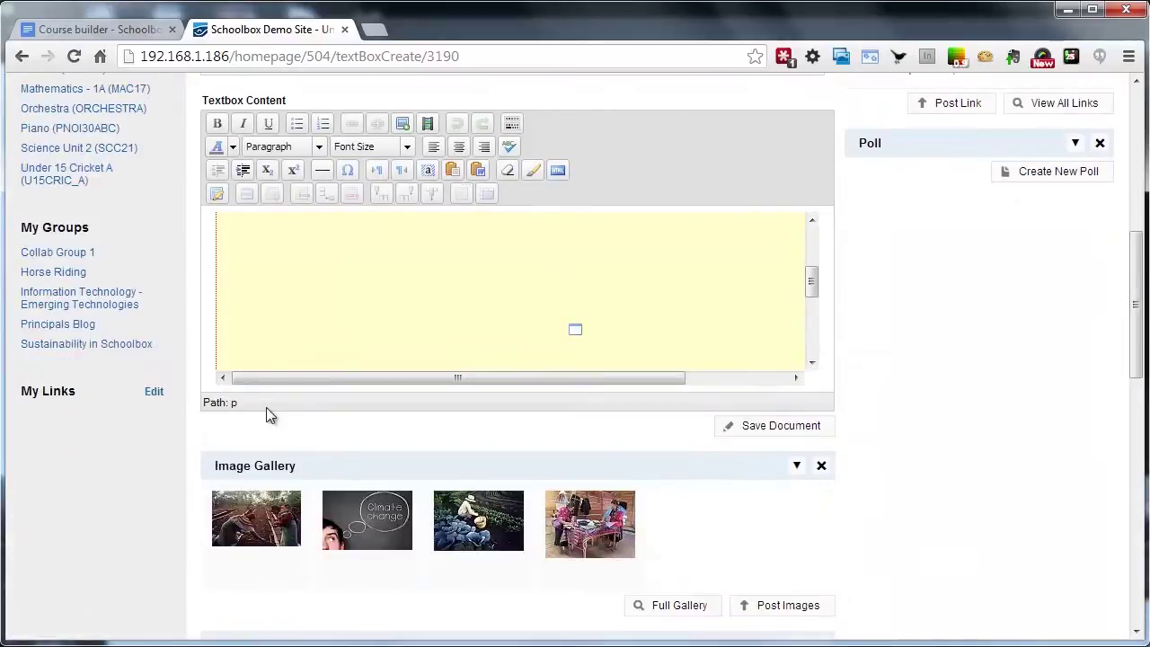
pyautogui.click(768, 436)
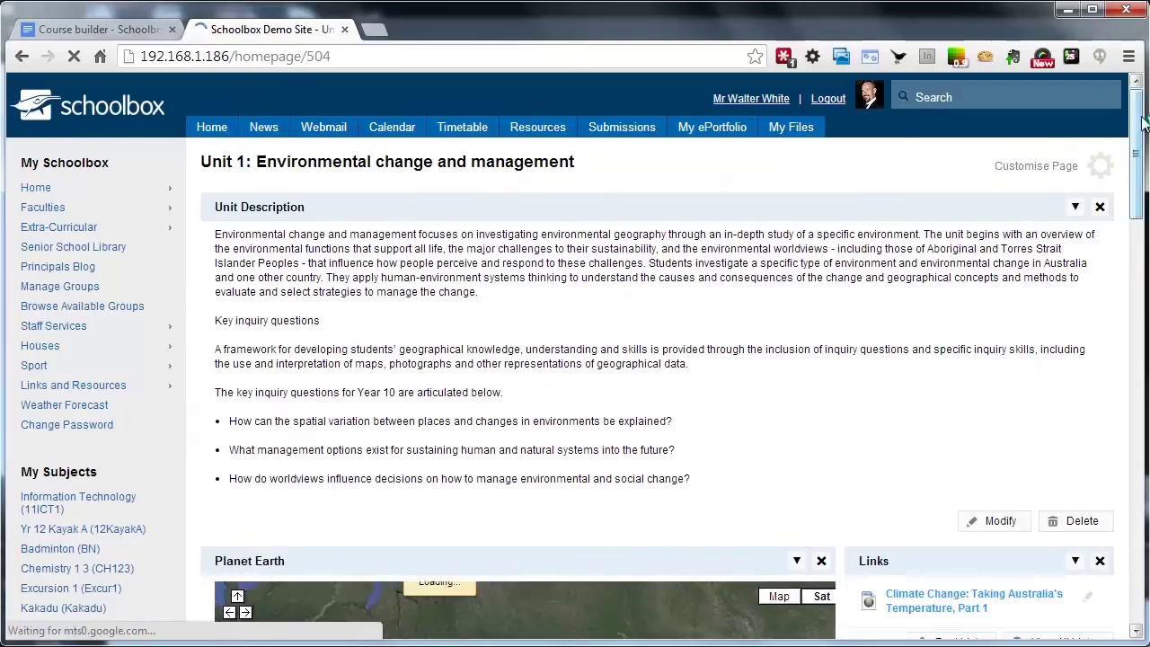
# Move the Audio and Video components from the main column of the Unit 1 homepage into the narrow side column.
pyautogui.moveTo(1143, 123); pyautogui.dragTo(1136, 209)
pyautogui.scroll(-10, 461, 167)
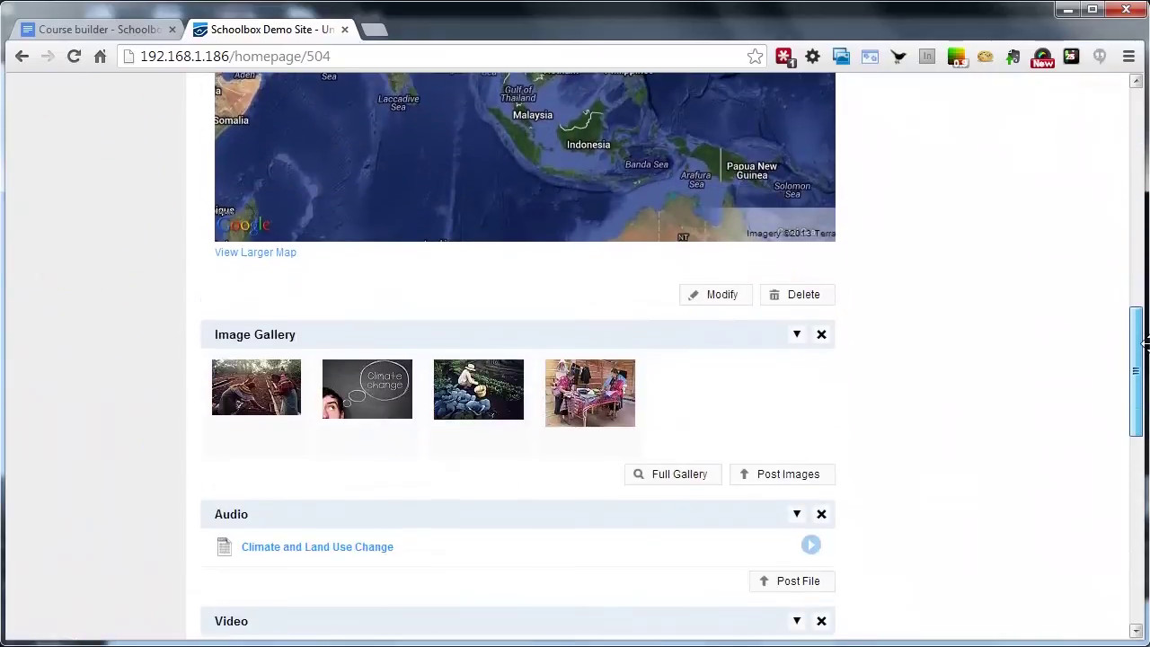
pyautogui.moveTo(441, 231); pyautogui.dragTo(930, 195)
pyautogui.moveTo(504, 257); pyautogui.dragTo(1090, 278)
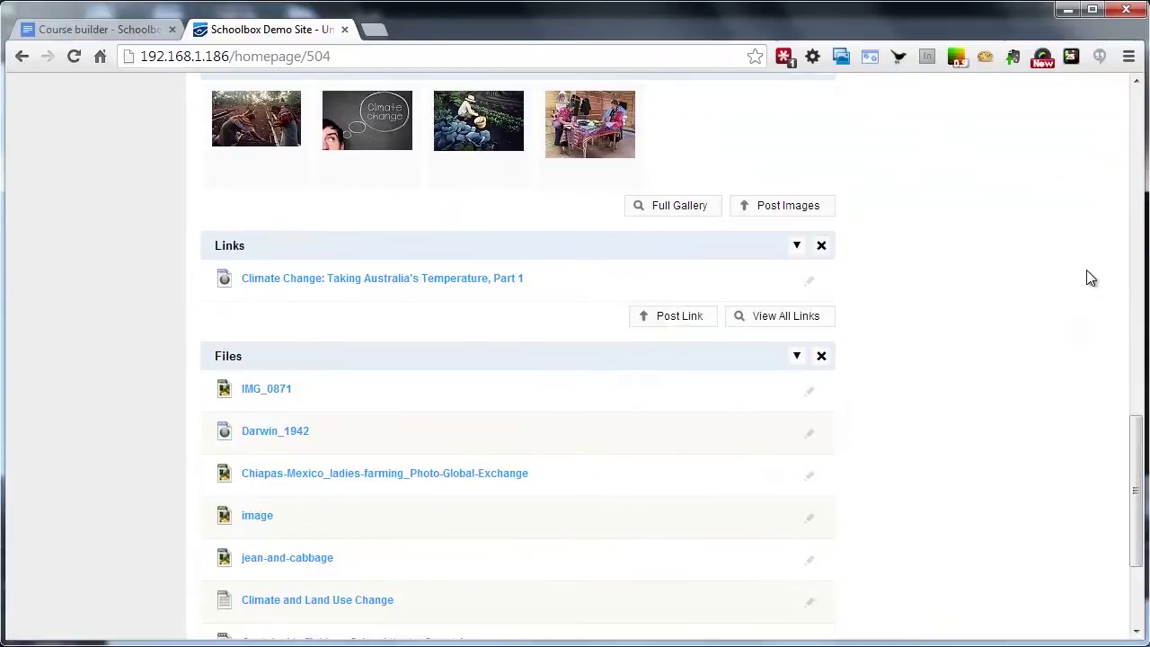
pyautogui.moveTo(1134, 436); pyautogui.dragTo(1138, 103)
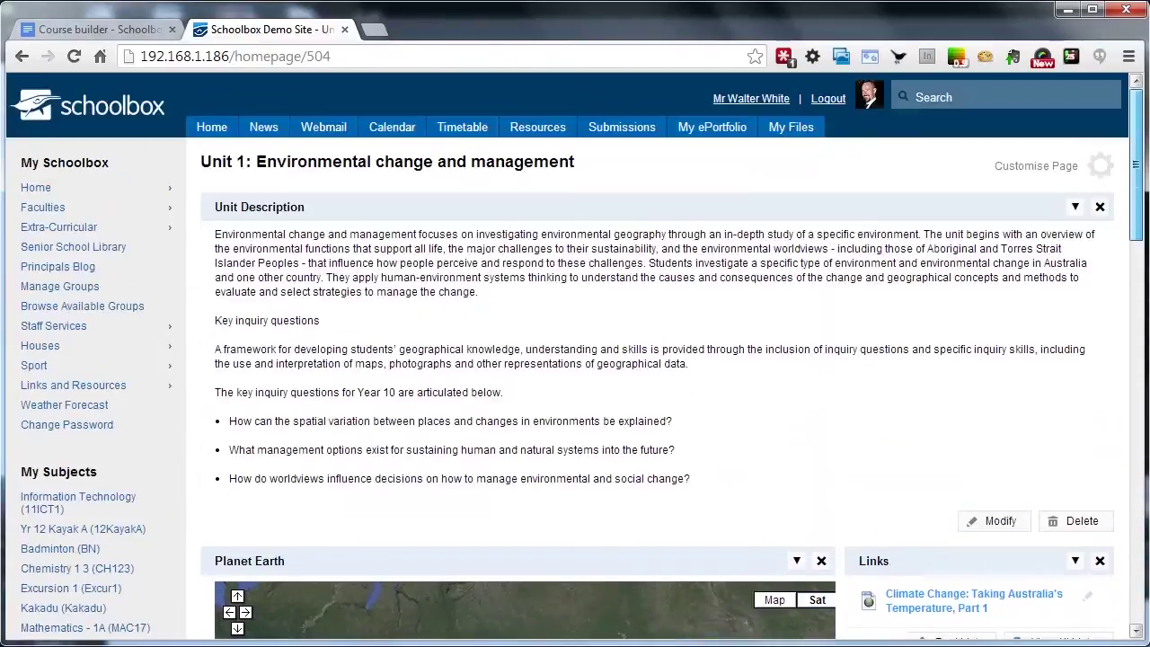
# Add the Course Builder component from the Learning components to the Unit 1 homepage and close the page customisation.
pyautogui.click(1041, 168)
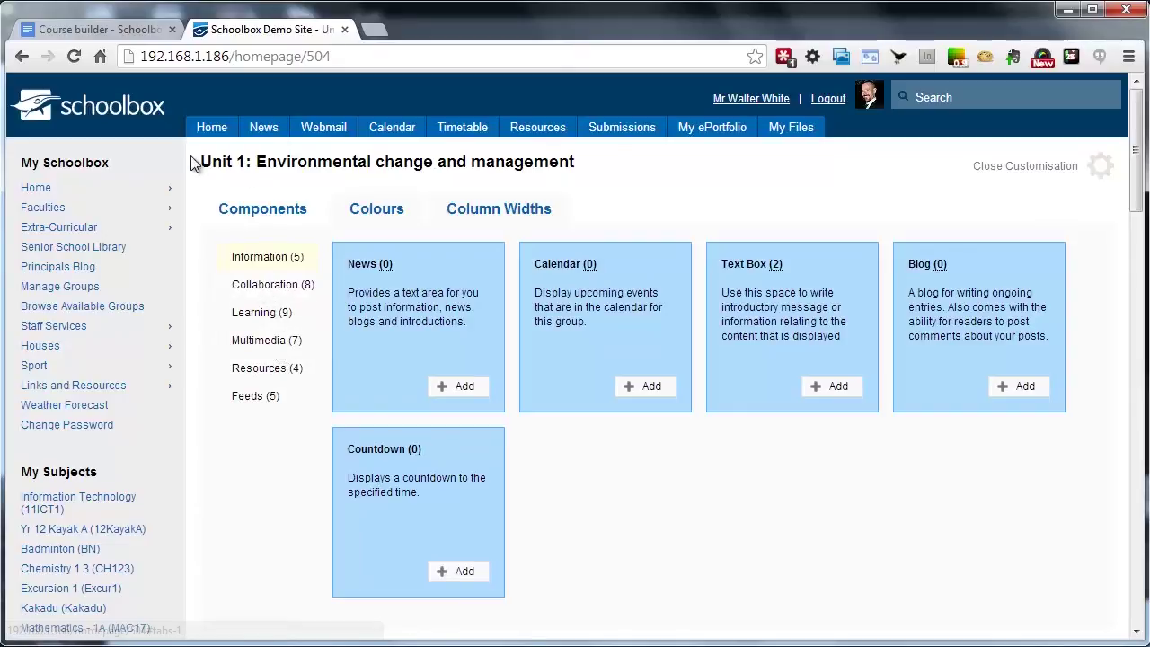
pyautogui.click(261, 318)
pyautogui.scroll(-1, 833, 444)
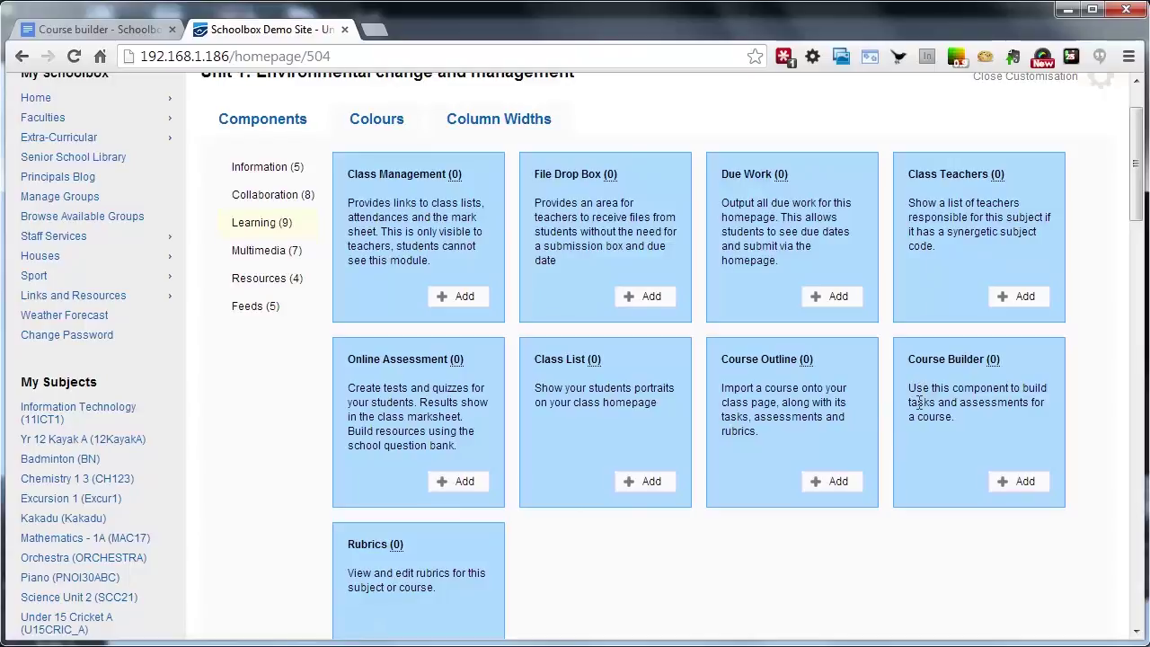
pyautogui.click(1029, 479)
pyautogui.scroll(1, 1052, 446)
pyautogui.click(1033, 162)
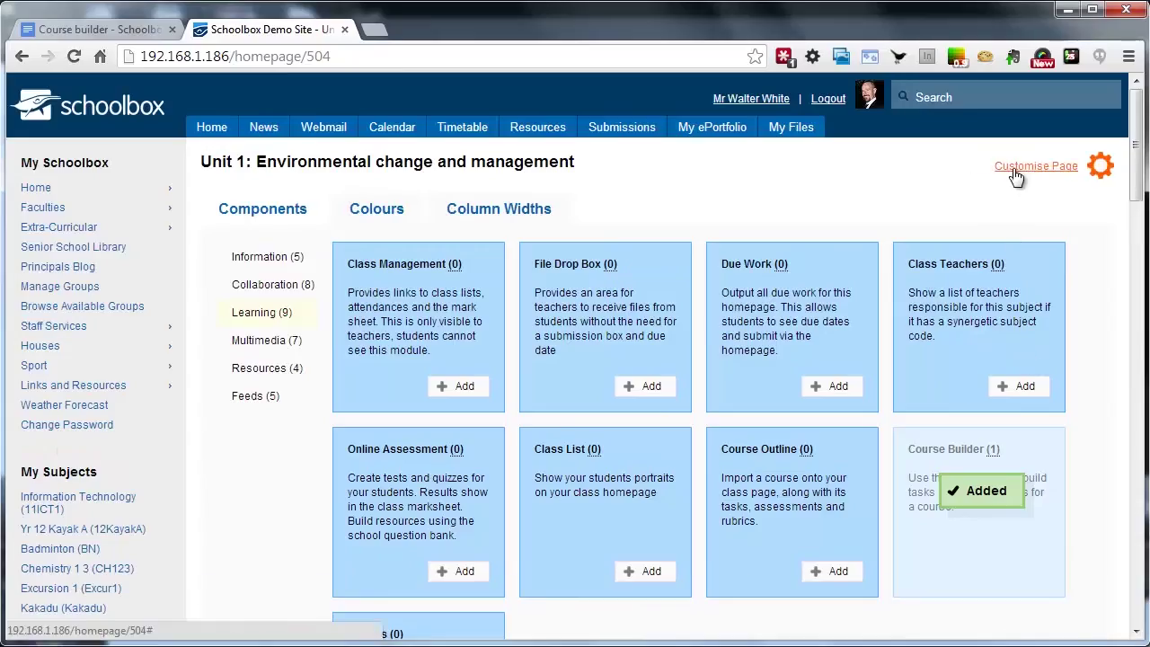
pyautogui.scroll(-1, 475, 467)
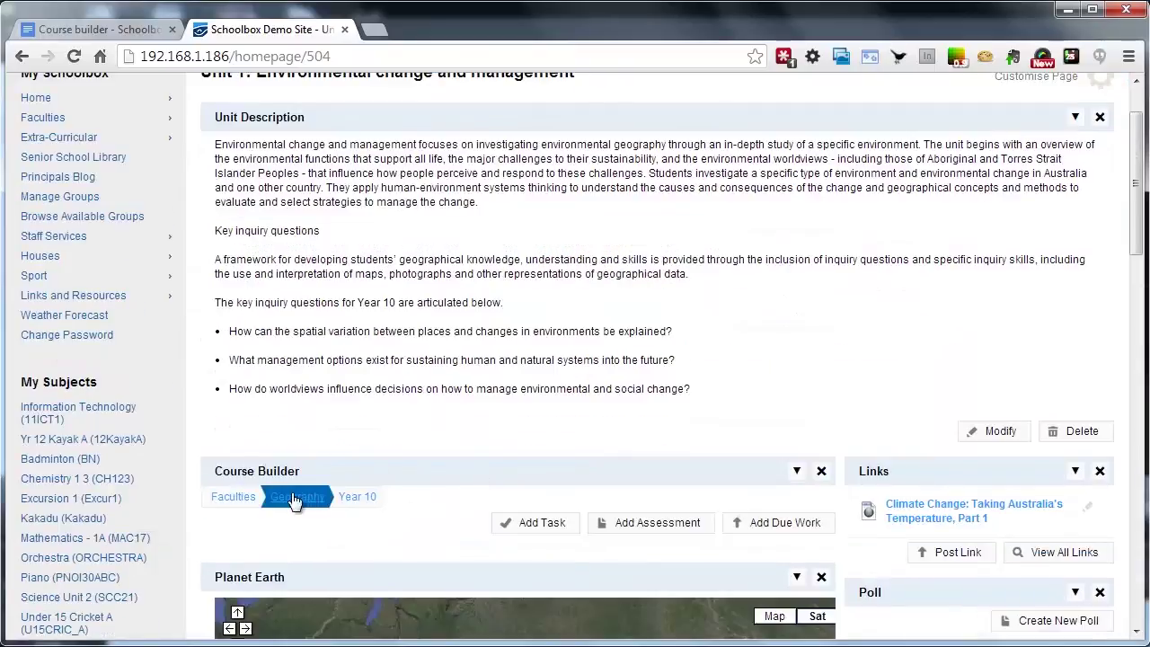
pyautogui.scroll(-1, 538, 477)
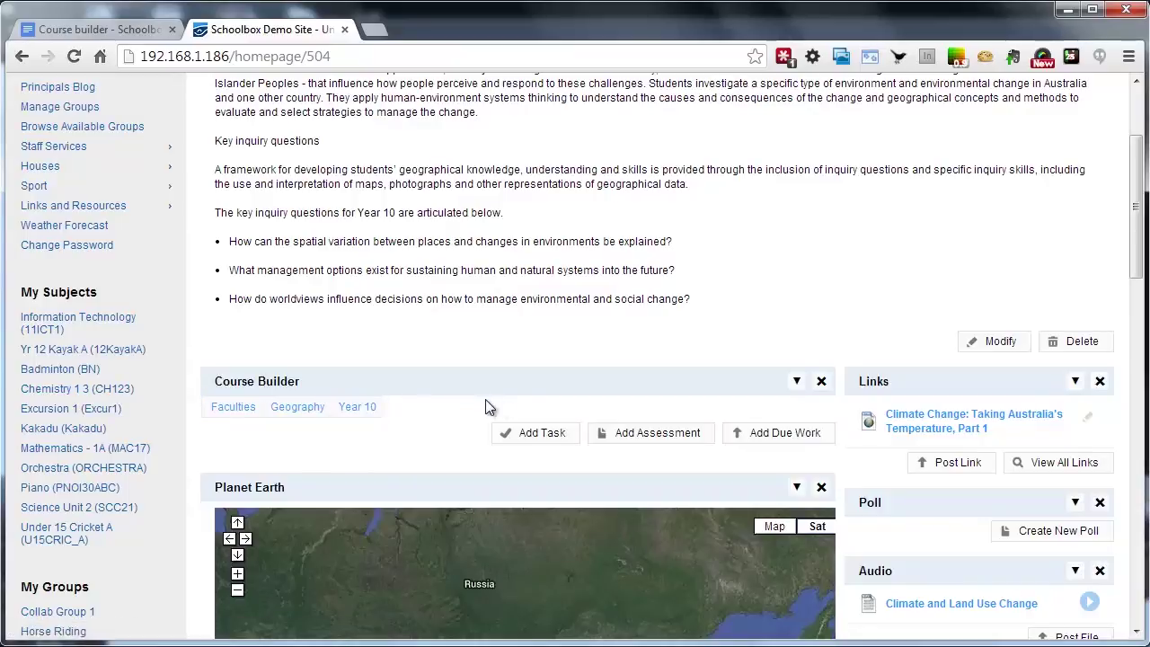
# Start a new Course Builder task and copy the text "Read chapter 1 of the text" from the course document.
pyautogui.click(556, 435)
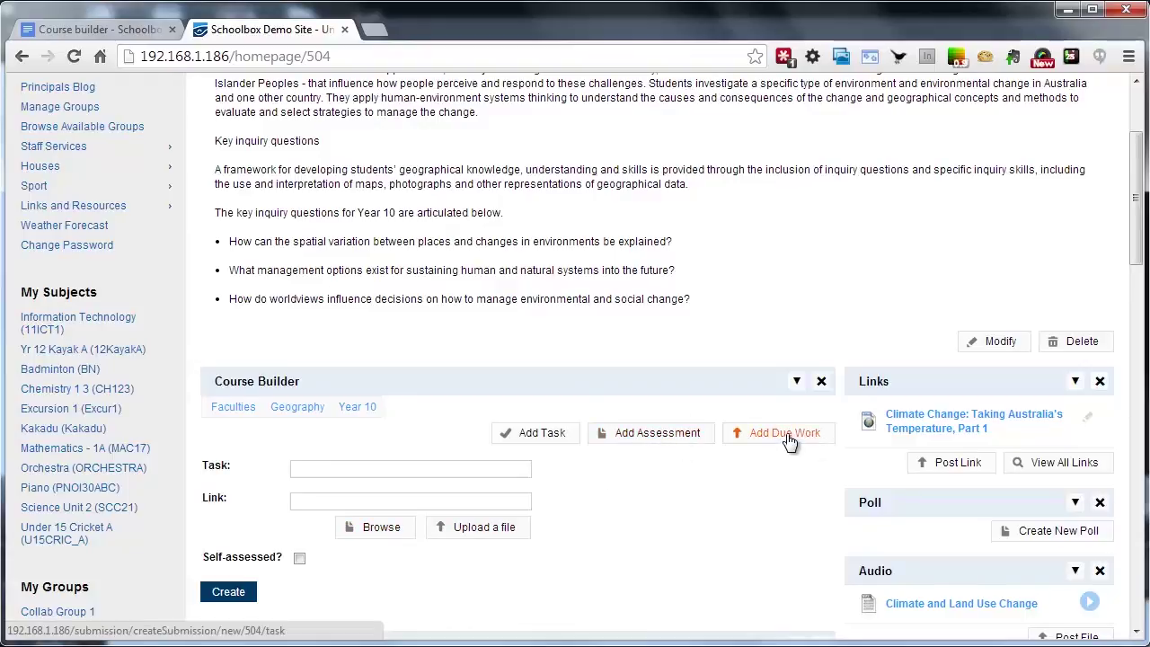
pyautogui.click(98, 29)
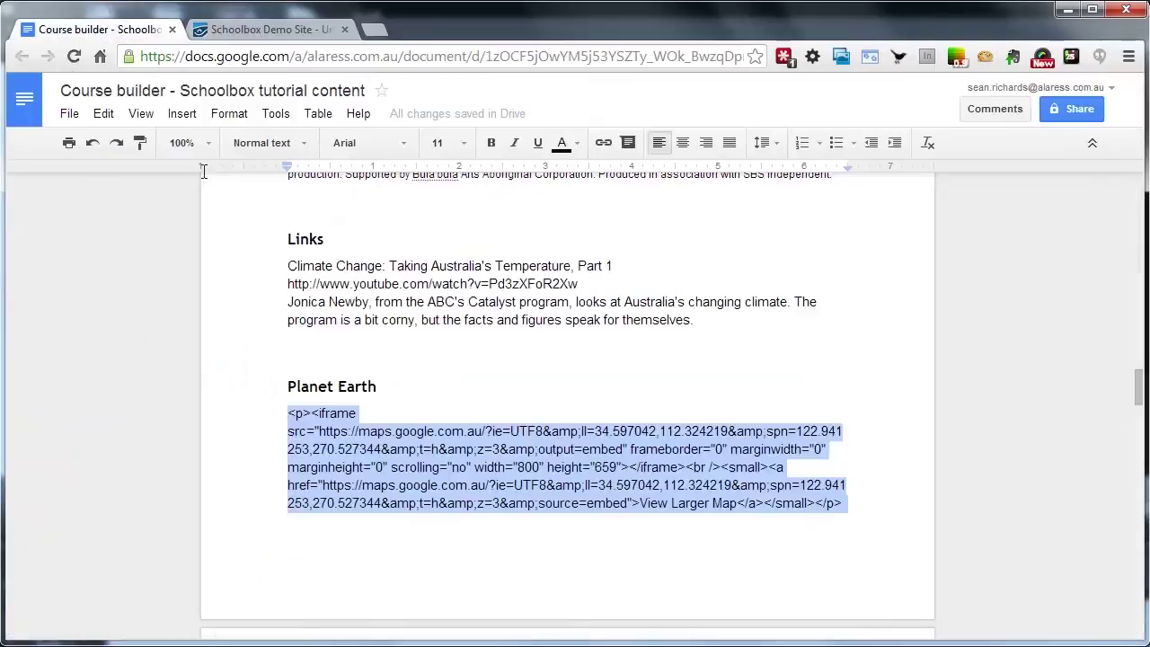
pyautogui.scroll(5, 415, 400)
pyautogui.scroll(6, 416, 400)
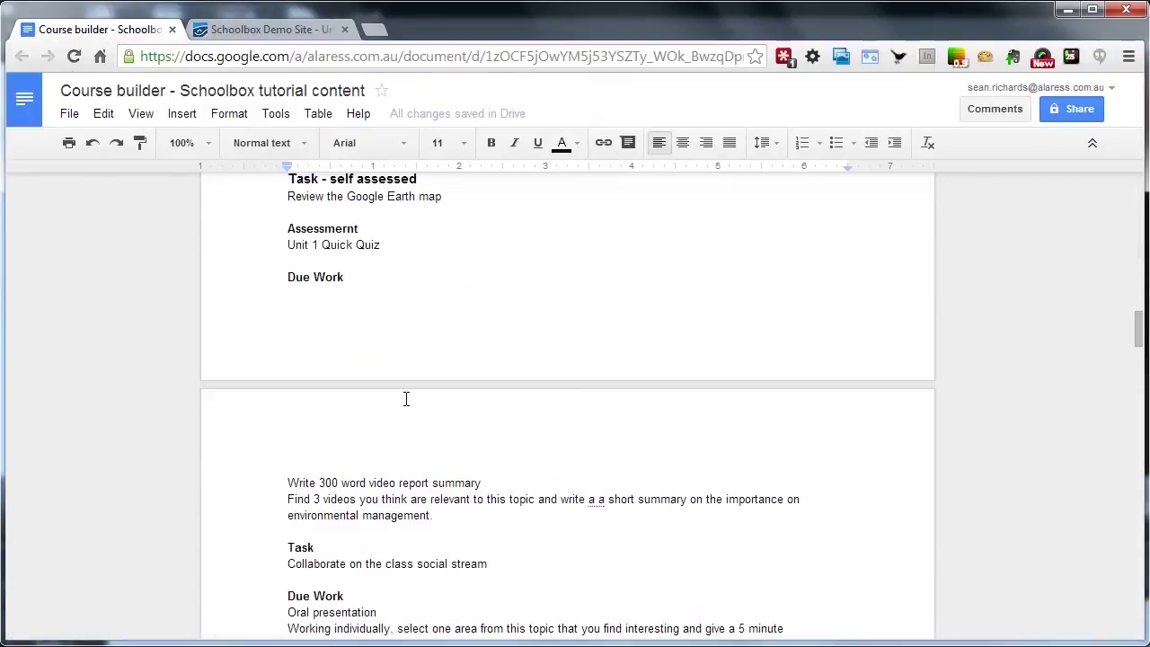
pyautogui.keyDown('shift'); pyautogui.click(264, 326); pyautogui.keyUp('shift')
pyautogui.hotkey('ctrl', 'c')
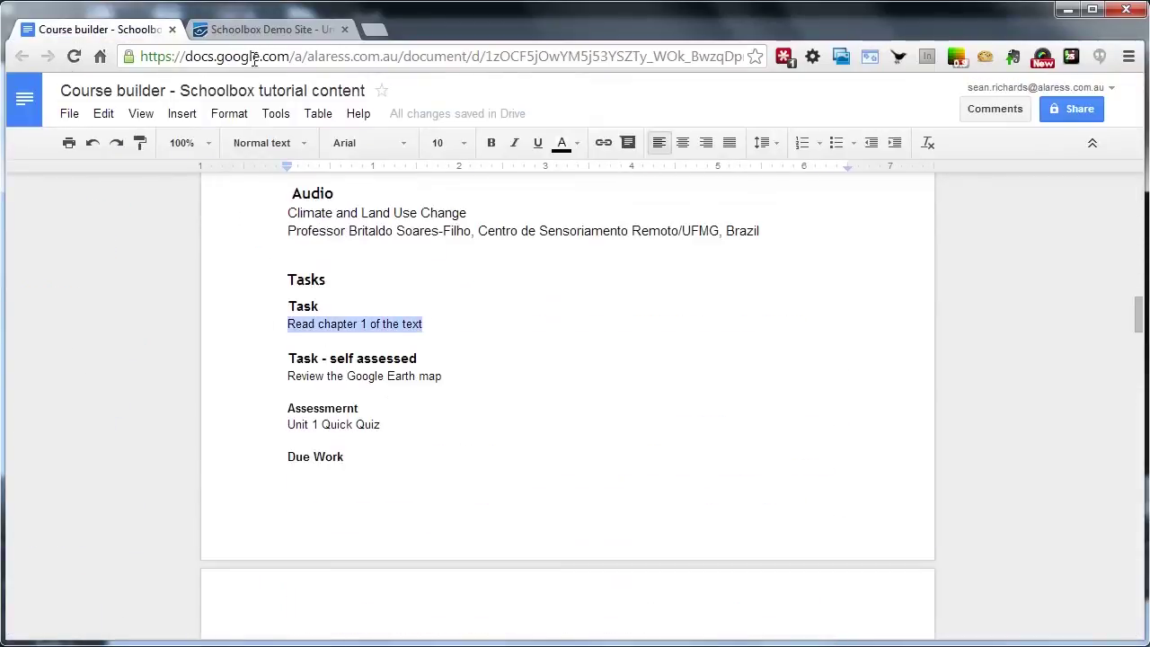
# Create the task "Read chapter 1 of the text" in the Course Builder with self-assessment turned off.
pyautogui.click(265, 29)
pyautogui.click(344, 464)
pyautogui.hotkey('ctrl', 'v')
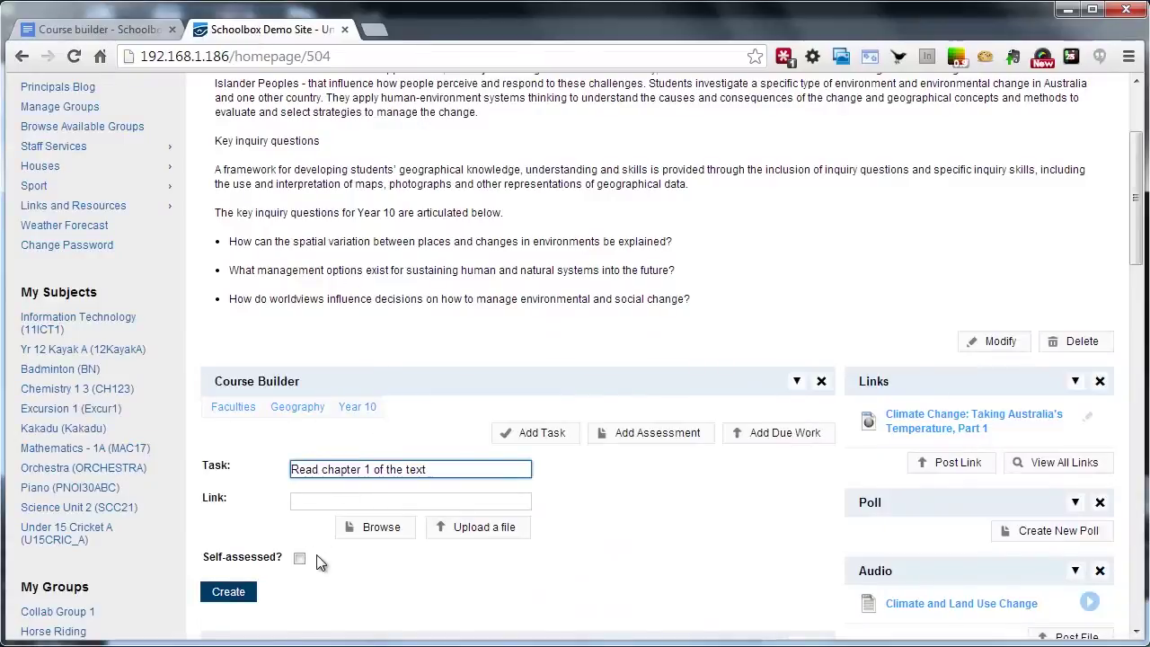
pyautogui.click(300, 558)
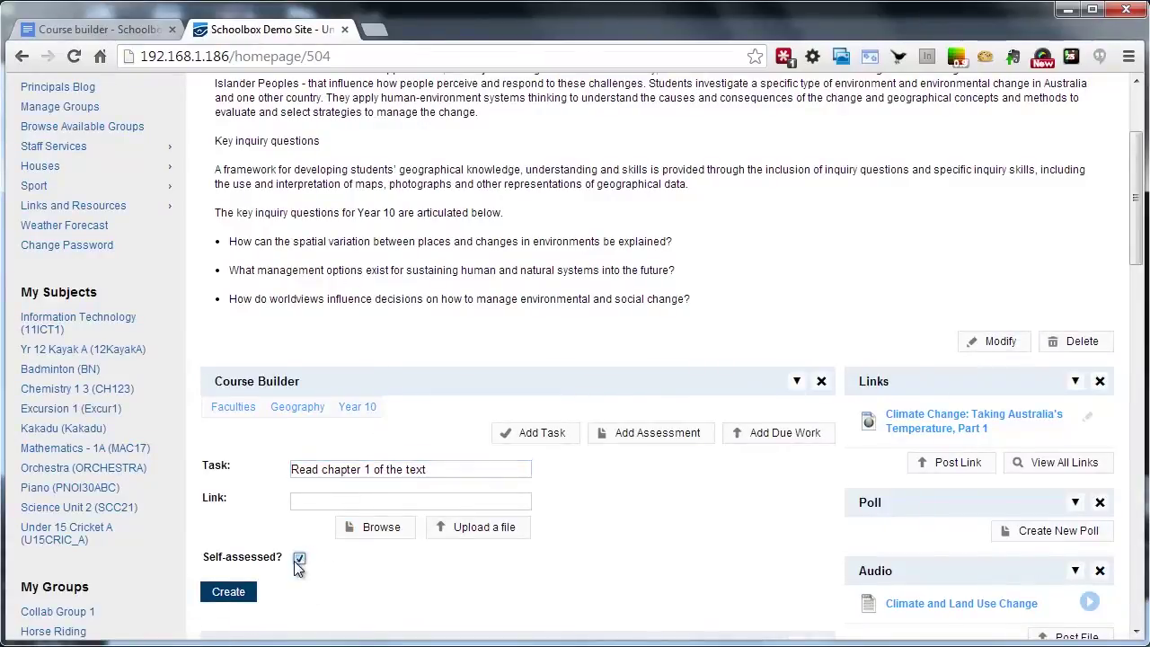
pyautogui.click(299, 559)
pyautogui.click(229, 595)
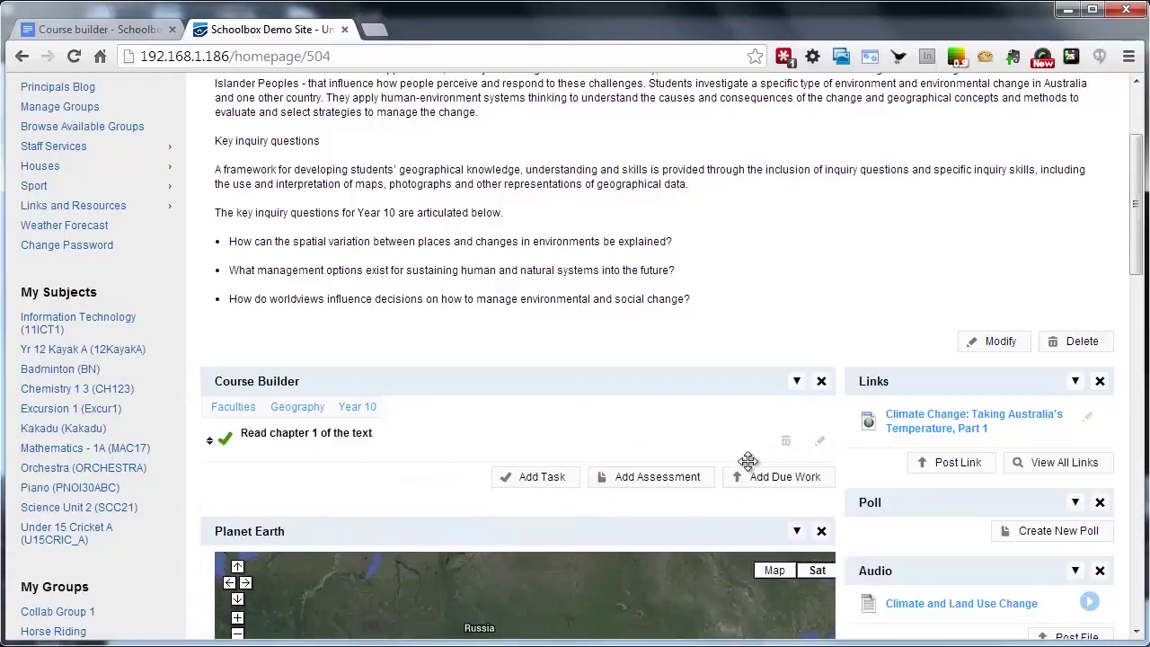
# Start a second Course Builder task and copy the text "Review the Google Earth map" from the course document.
pyautogui.click(550, 483)
pyautogui.click(97, 29)
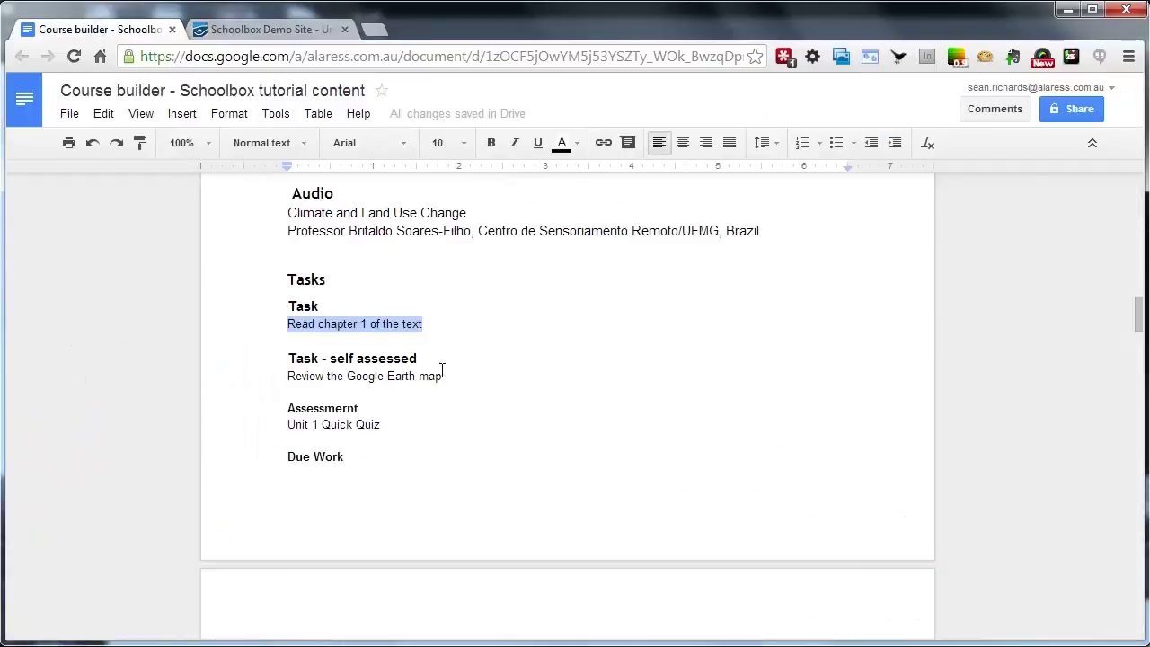
pyautogui.moveTo(442, 376); pyautogui.dragTo(296, 376)
pyautogui.hotkey('ctrl', 'c')
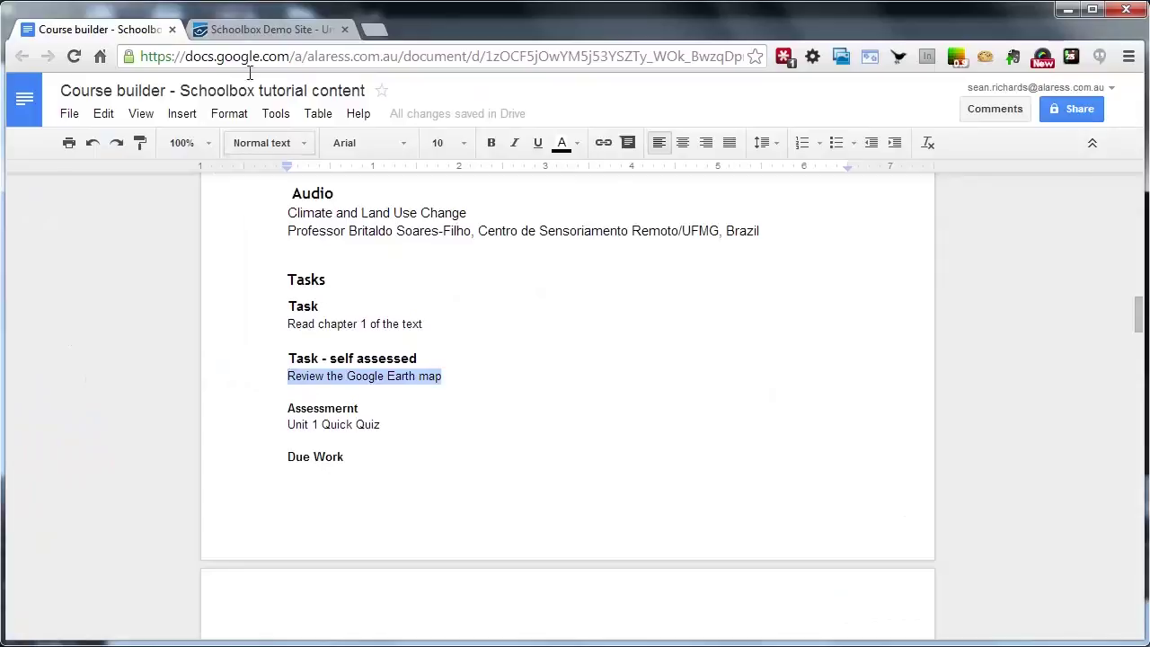
# Create the task "Review the Google Earth map" in the Course Builder and mark it as self-assessed.
pyautogui.click(231, 30)
pyautogui.click(347, 520)
pyautogui.hotkey('ctrl', 'v')
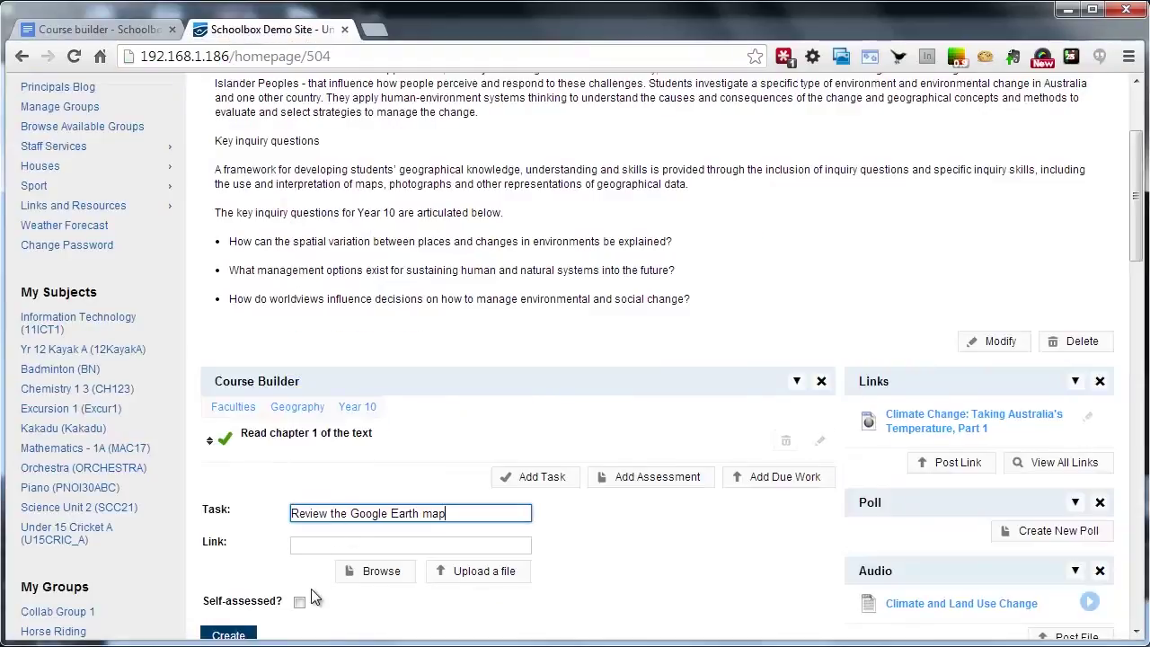
pyautogui.click(299, 602)
pyautogui.scroll(-2, 498, 538)
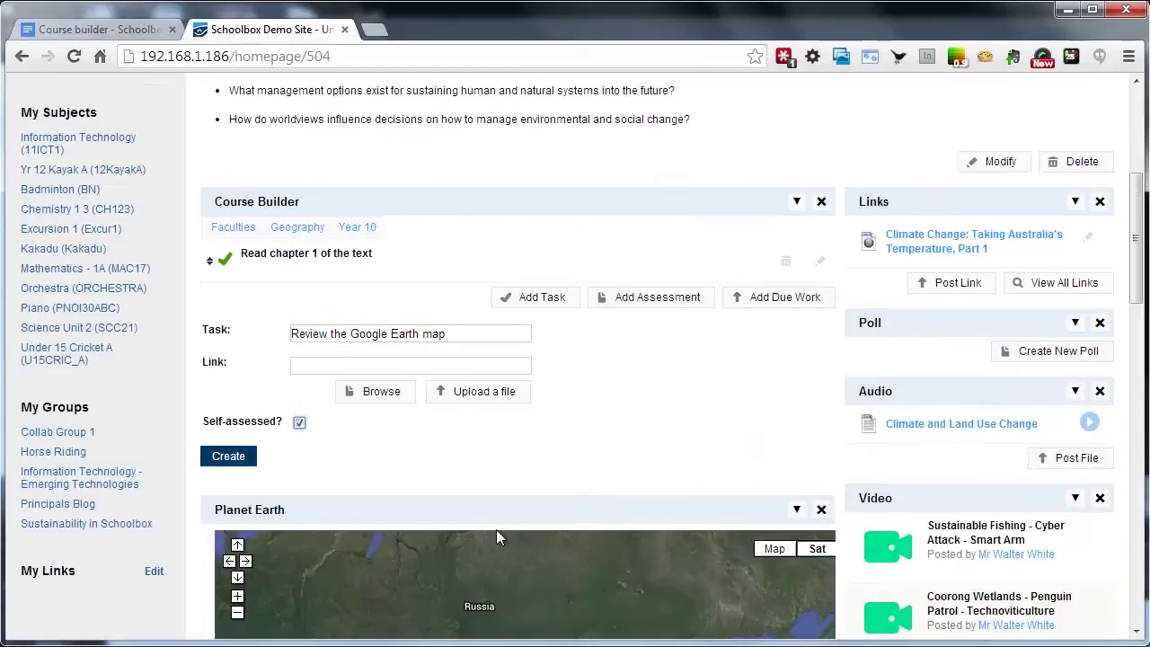
pyautogui.click(228, 456)
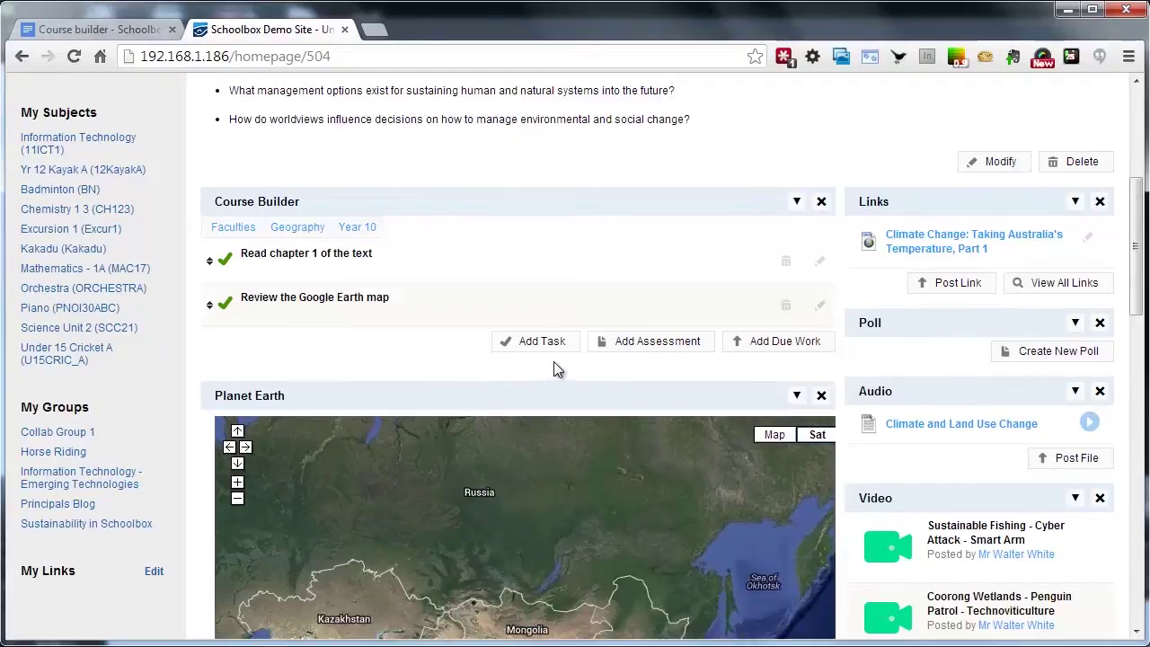
# Check the assessment title in the course document and start a new assessment in the Unit 1 Course Builder.
pyautogui.click(117, 30)
pyautogui.click(358, 411)
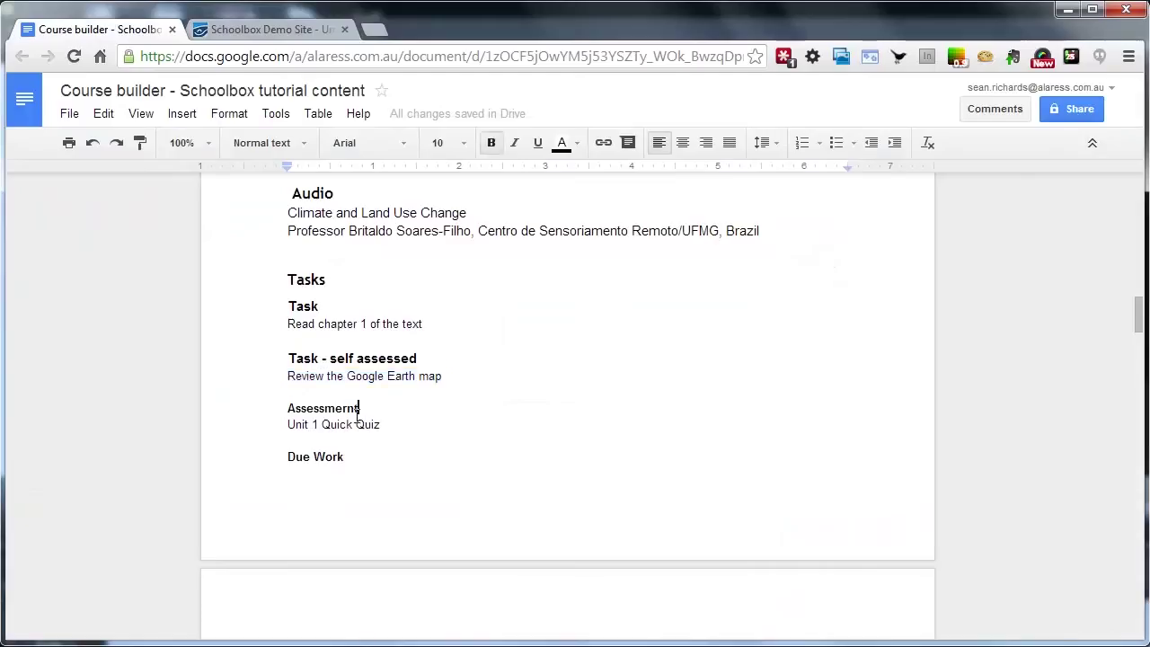
pyautogui.moveTo(286, 424); pyautogui.dragTo(351, 425)
pyautogui.click(362, 422)
pyautogui.click(256, 30)
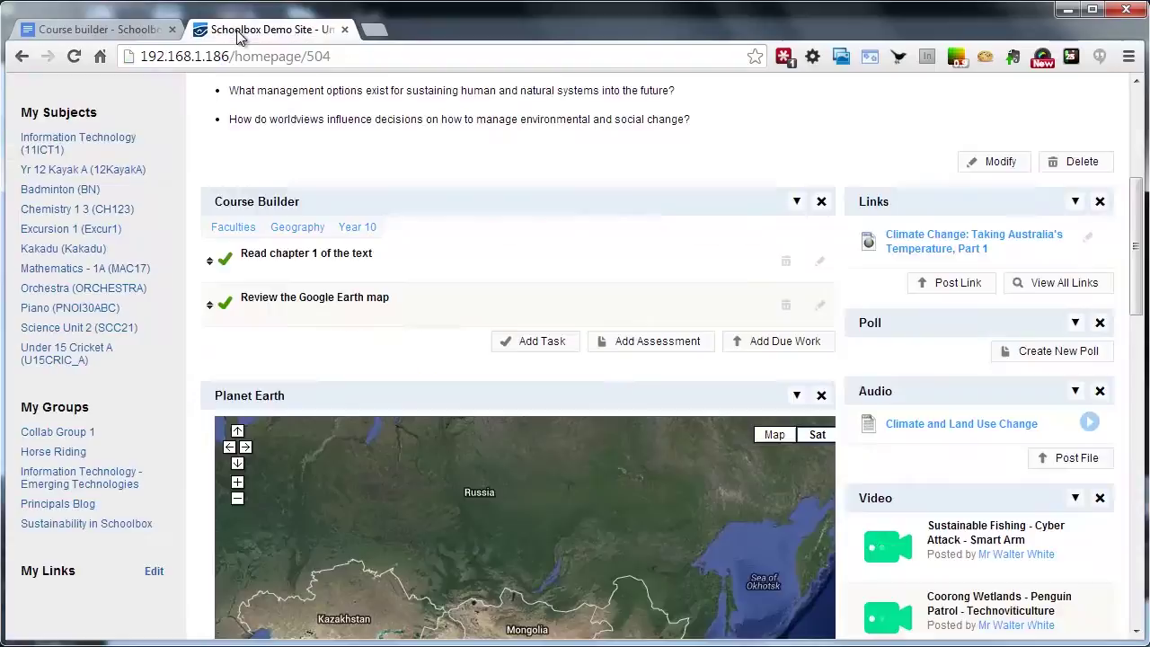
pyautogui.click(655, 347)
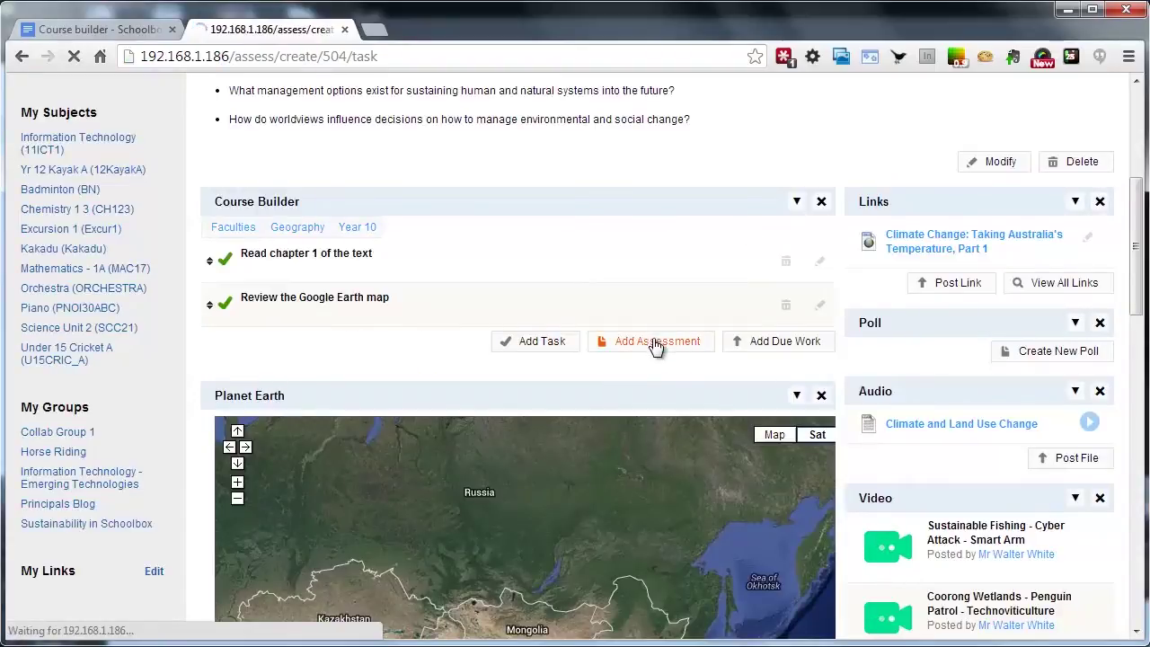
# Enter "Quick Quiz" as the new assessment's title and "Desc" as its description.
pyautogui.scroll(-2, 308, 323)
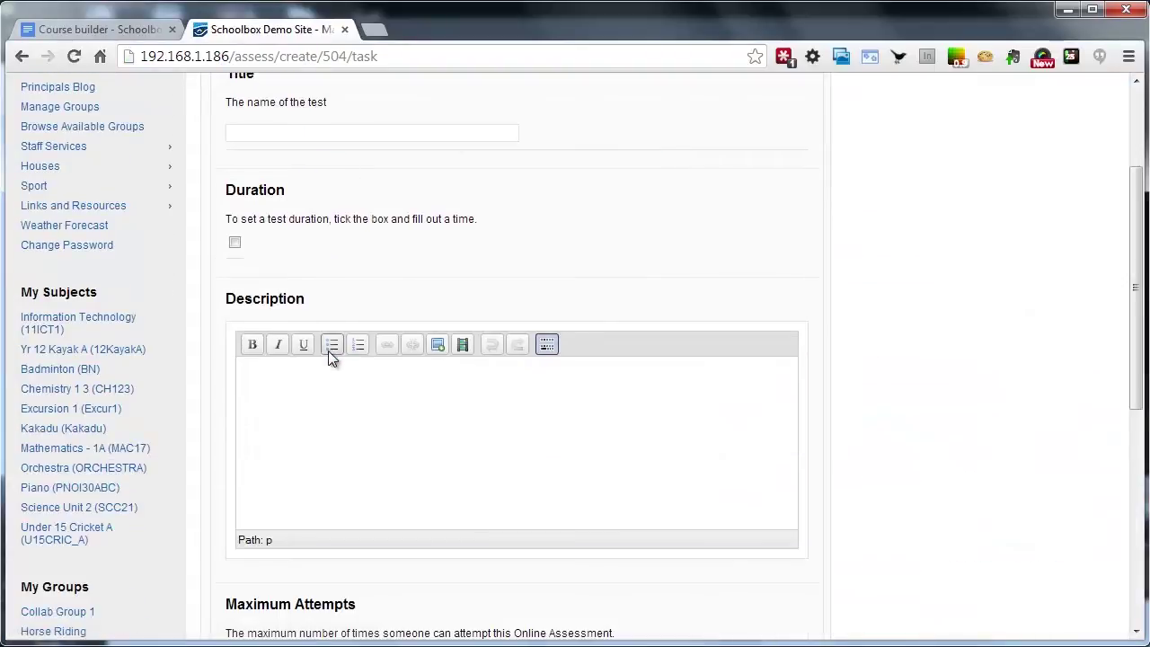
pyautogui.scroll(1, 281, 207)
pyautogui.click(271, 221)
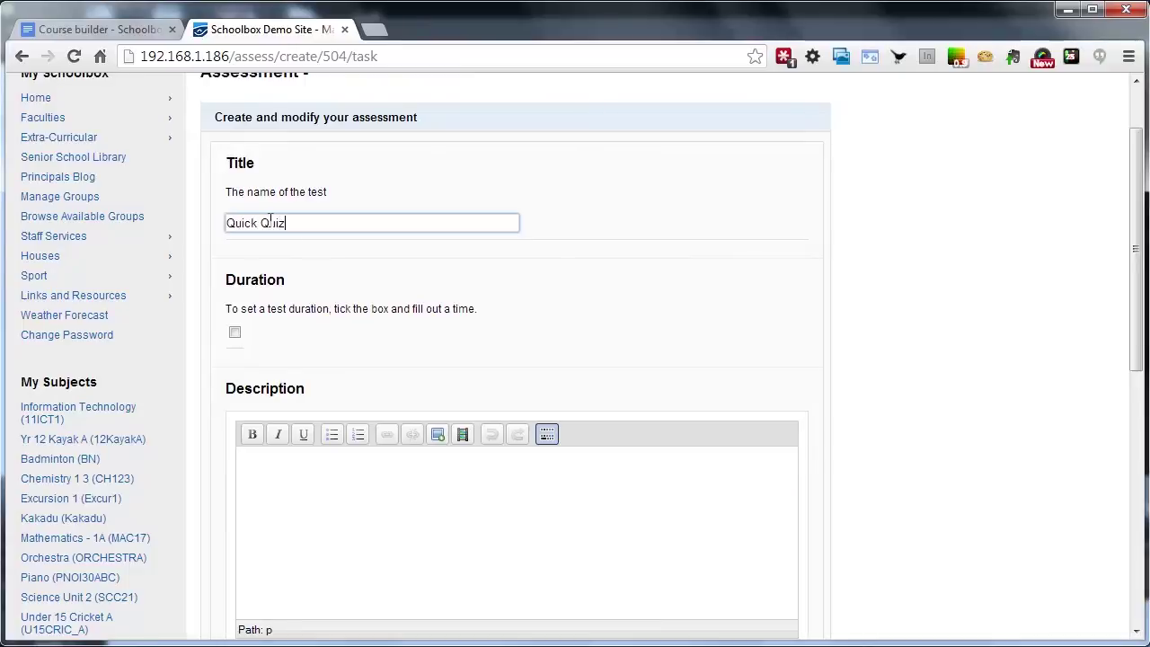
pyautogui.write('Quick Quiz')
pyautogui.scroll(-1, 378, 313)
pyautogui.scroll(-1, 401, 314)
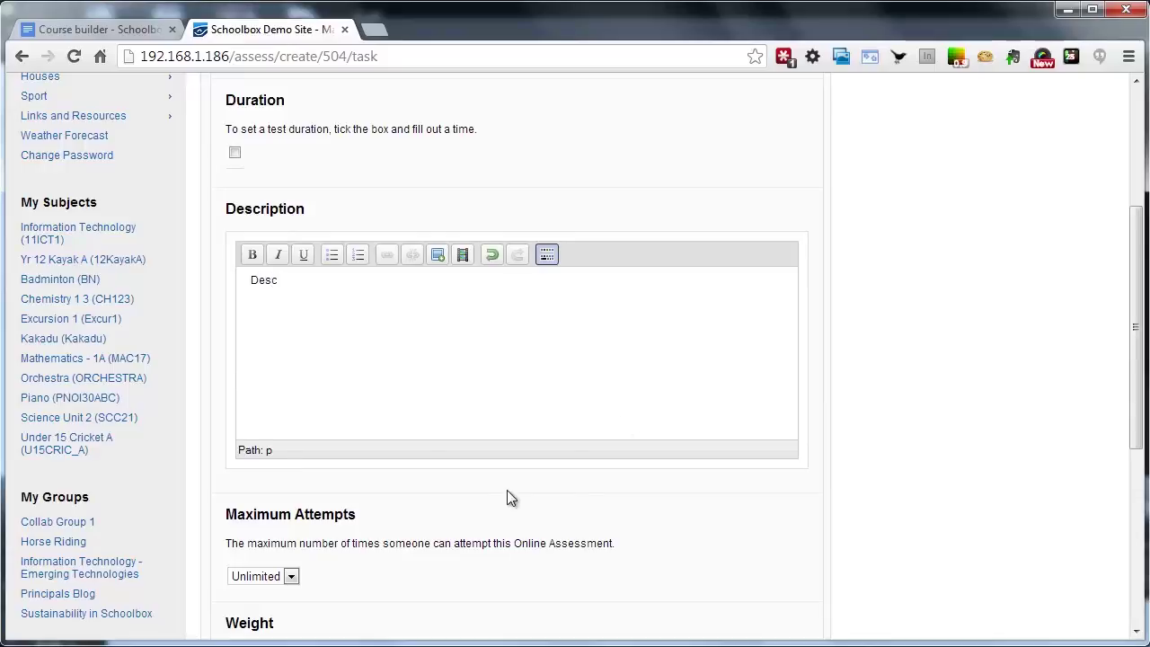
# Import the assessment from the XML file Unit_1_Quick_Quiz-20131118163910.xml in the Unit 1 folder.
pyautogui.scroll(-2, 506, 497)
pyautogui.scroll(-2, 269, 589)
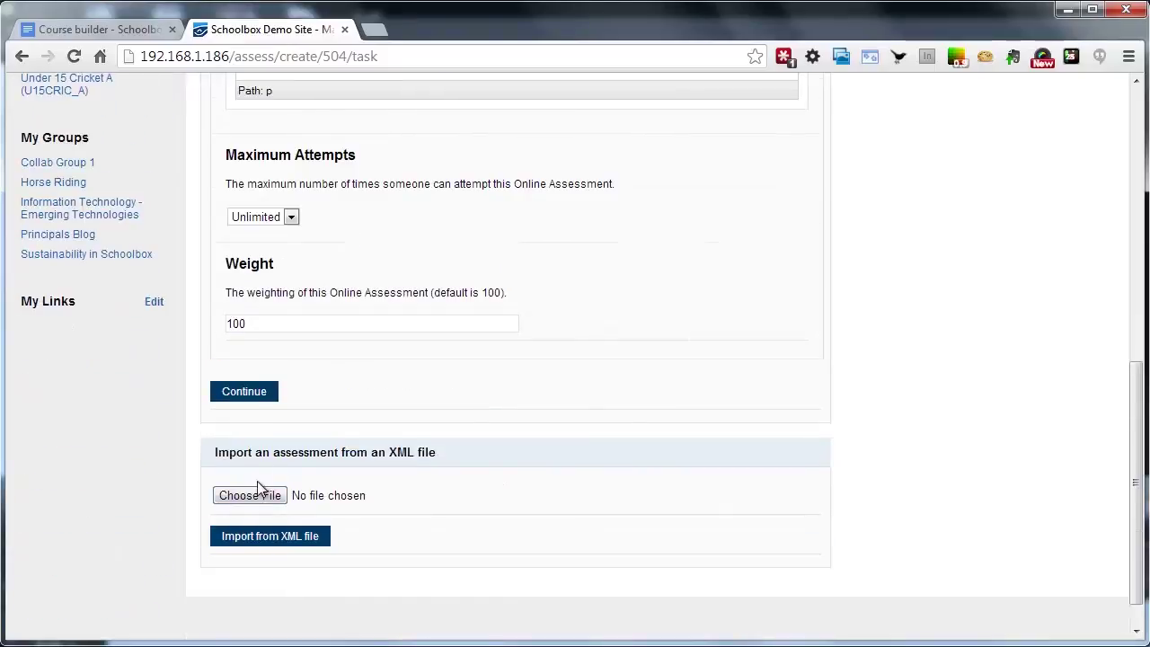
pyautogui.click(246, 495)
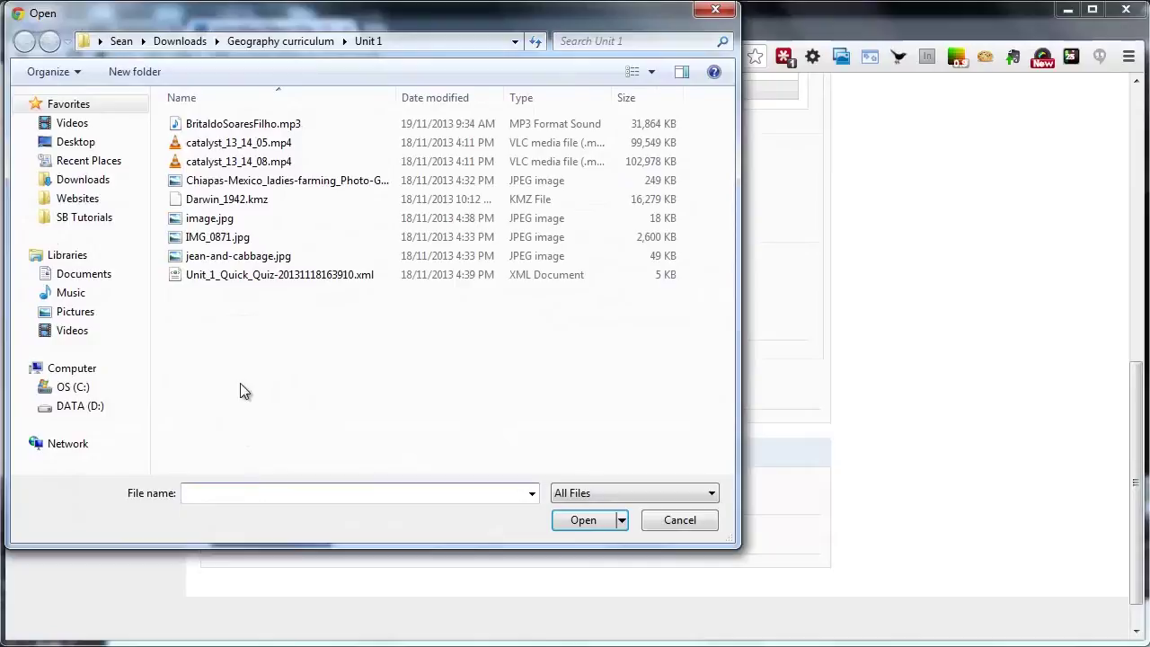
pyautogui.doubleClick(243, 275)
pyautogui.click(265, 540)
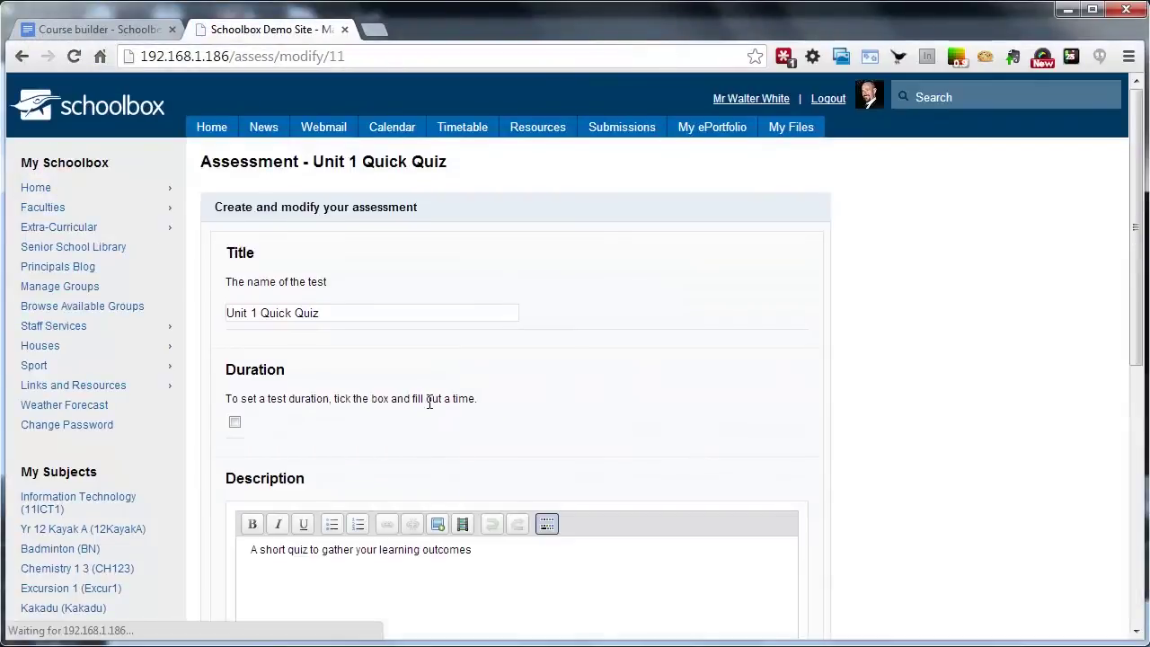
# Accept the imported quiz's settings as they are and go back to the Unit 1 homepage.
pyautogui.scroll(-3, 426, 414)
pyautogui.scroll(-3, 426, 413)
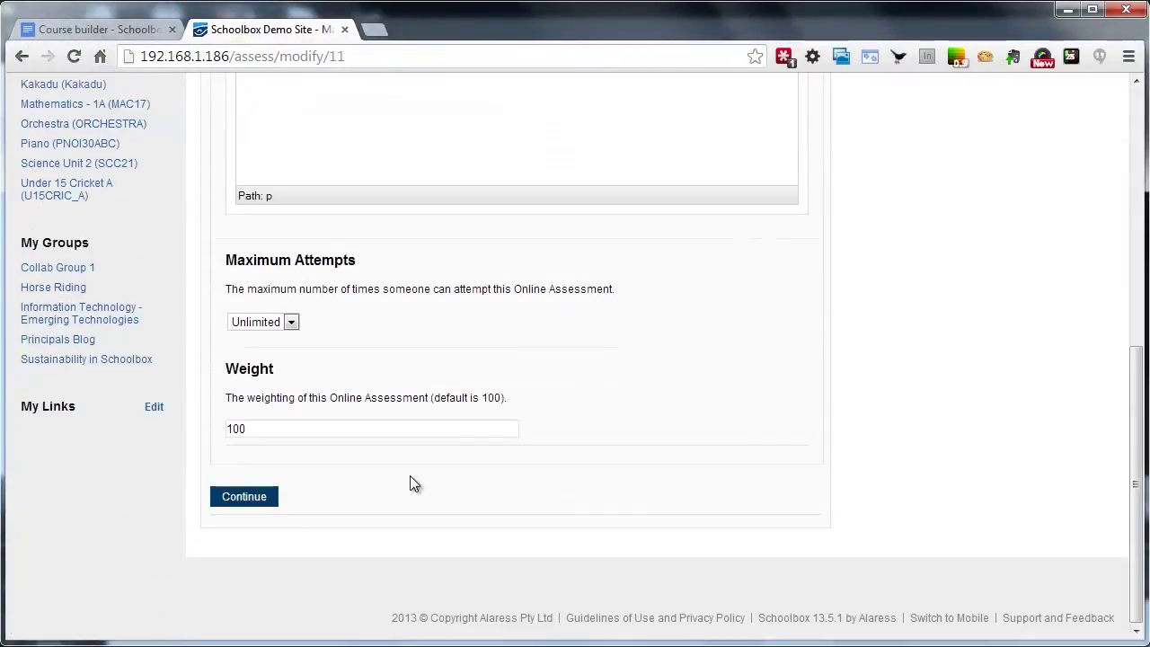
pyautogui.click(271, 501)
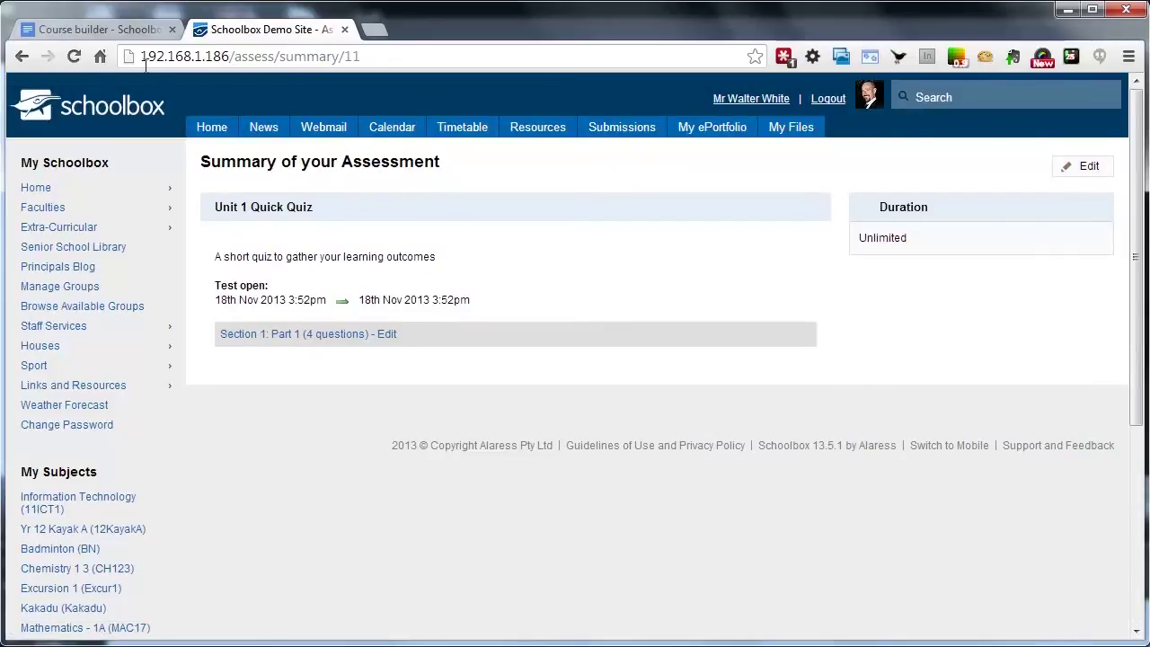
pyautogui.rightClick(31, 57)
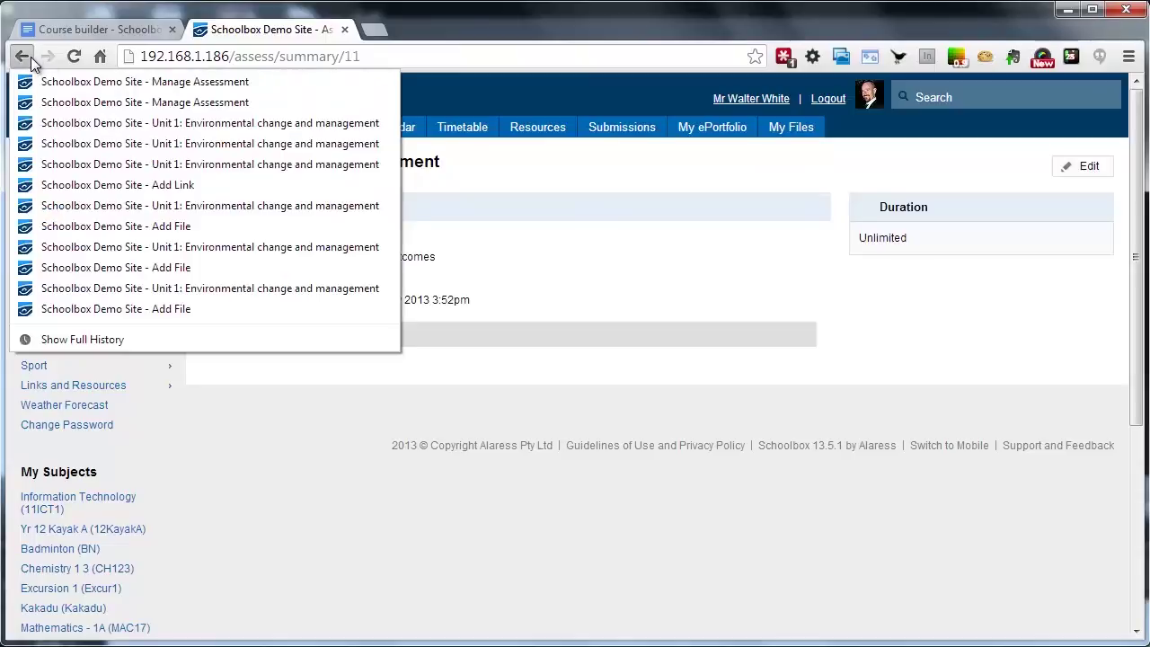
pyautogui.click(144, 120)
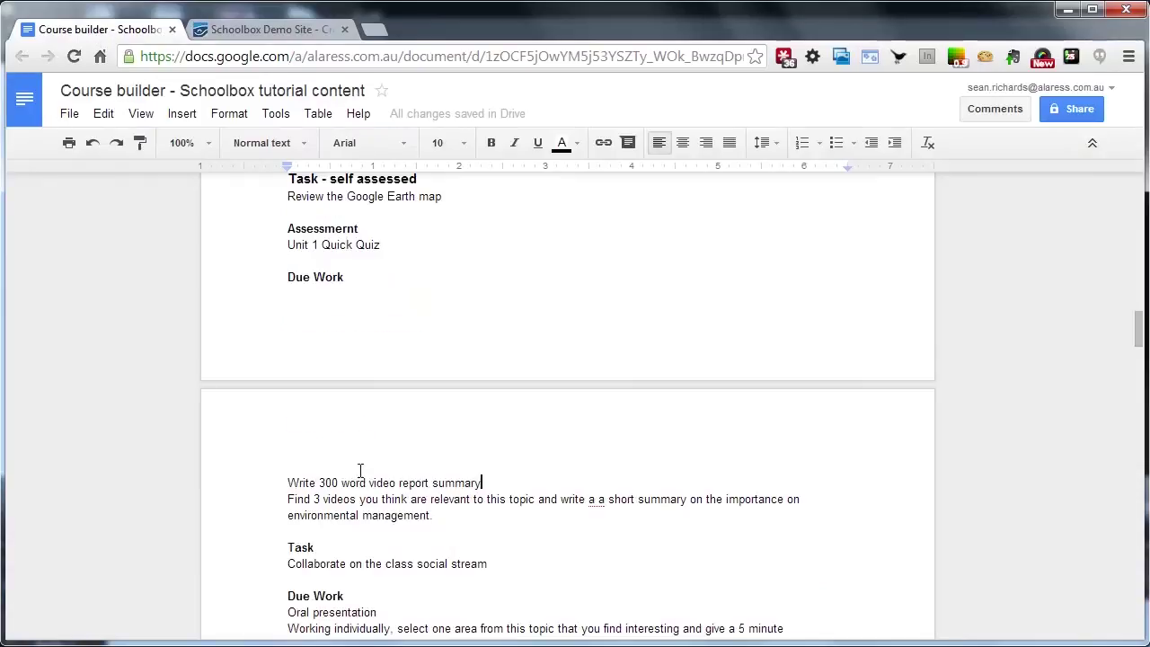
# Copy "Write 300 word video report summary" from the course document into the title of the new due work.
pyautogui.keyDown('shift'); pyautogui.click(284, 475); pyautogui.keyUp('shift')
pyautogui.hotkey('ctrl', 'c')
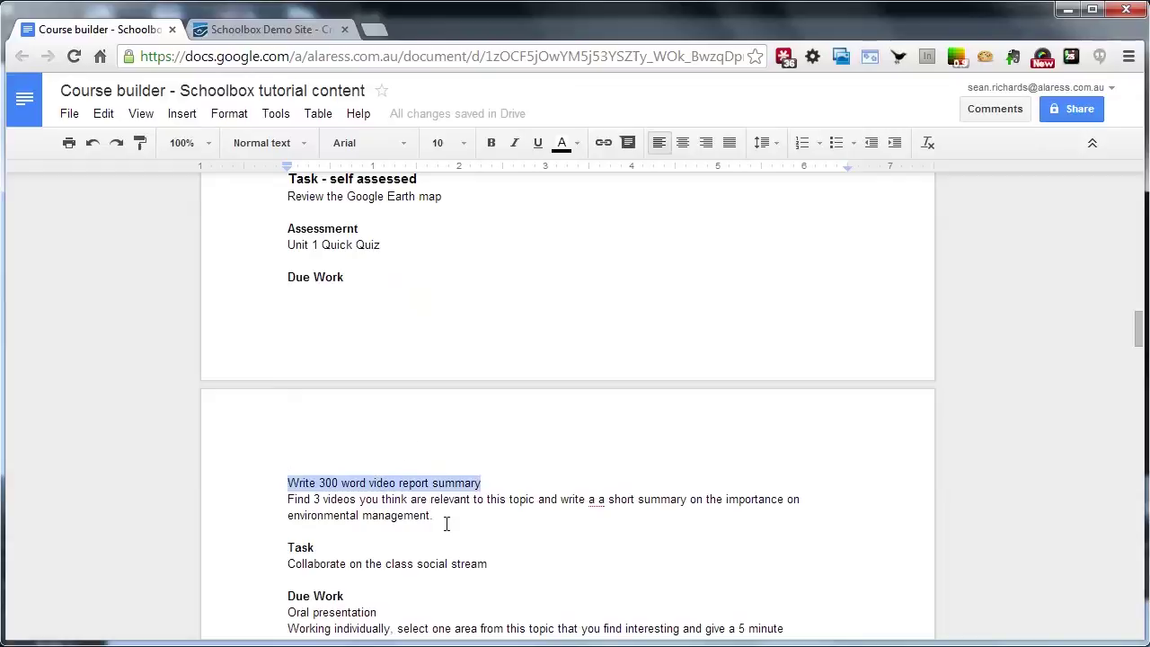
pyautogui.click(263, 29)
pyautogui.click(426, 225)
pyautogui.hotkey('ctrl', 'v')
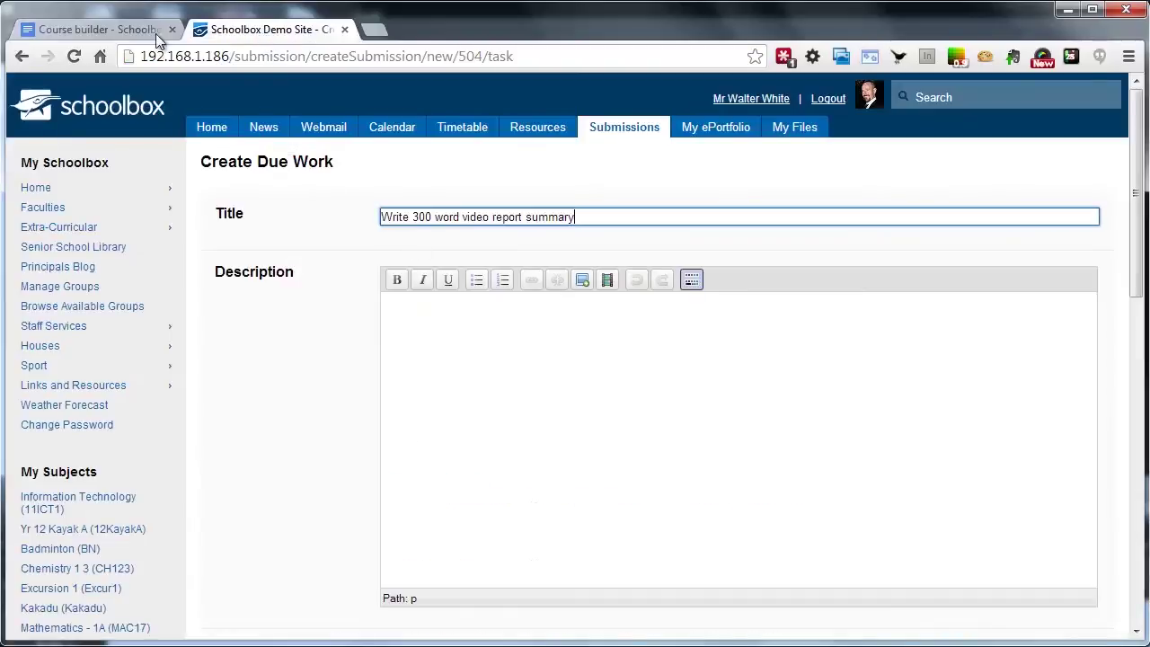
# Copy the paragraph about finding 3 videos and writing a short summary from the course document into the due work's description.
pyautogui.click(93, 31)
pyautogui.moveTo(435, 515); pyautogui.dragTo(282, 500)
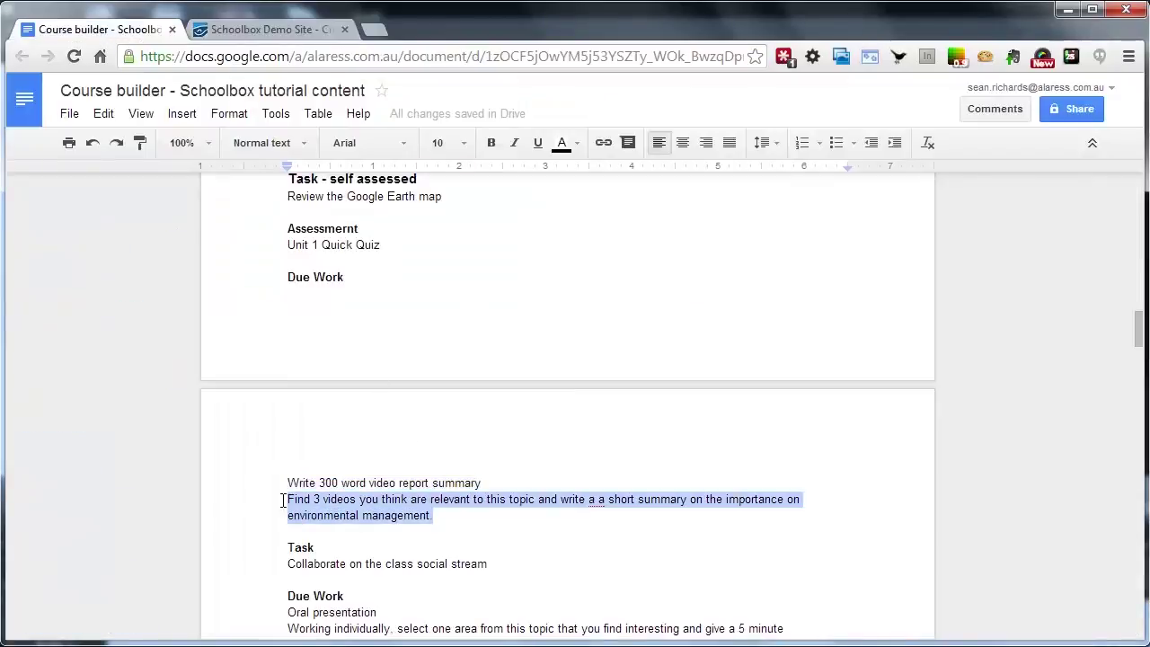
pyautogui.hotkey('ctrl', 'c')
pyautogui.click(270, 30)
pyautogui.click(470, 311)
pyautogui.hotkey('ctrl', 'v')
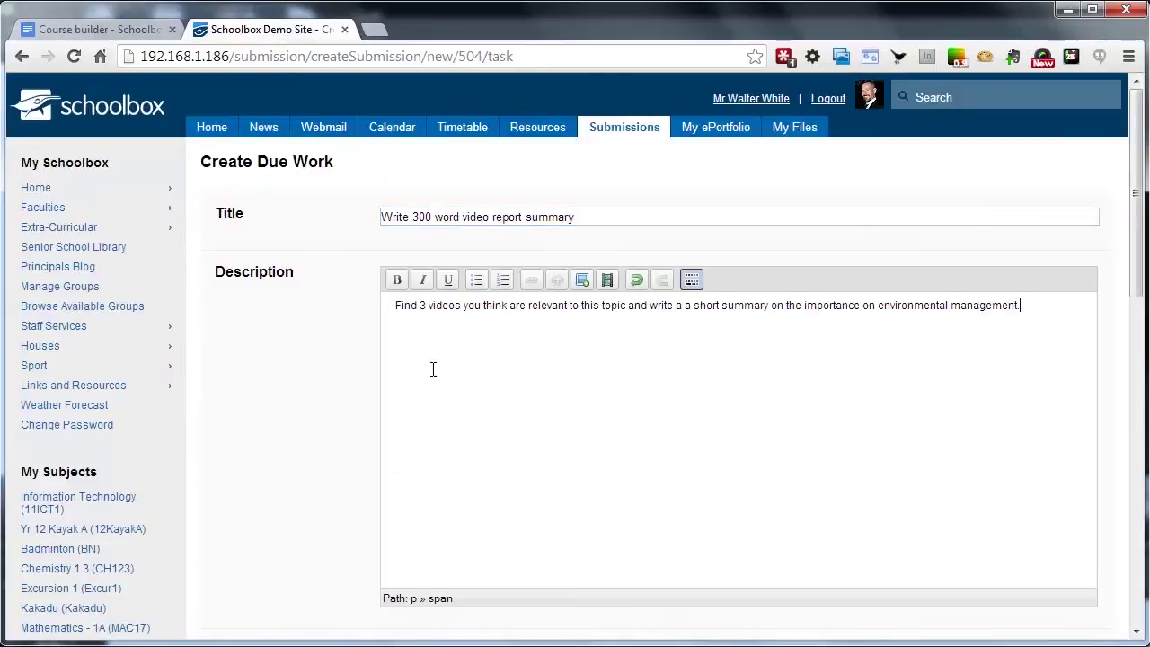
pyautogui.scroll(-5, 287, 463)
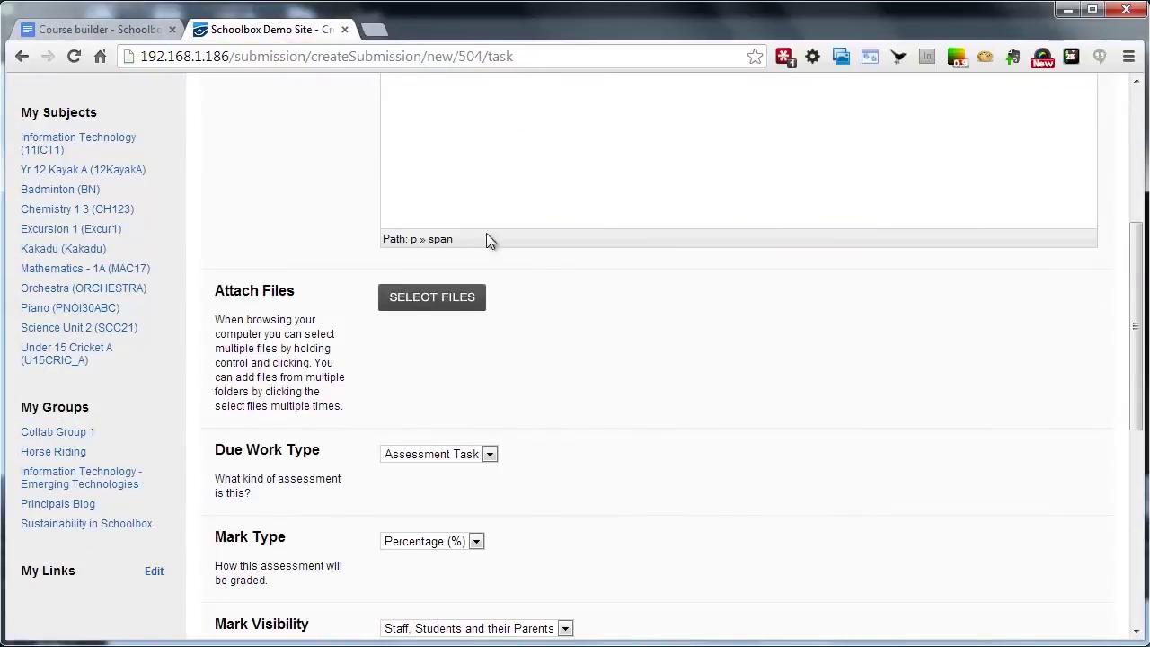
# Set the new due work's type to Homework.
pyautogui.scroll(-1, 404, 396)
pyautogui.click(436, 364)
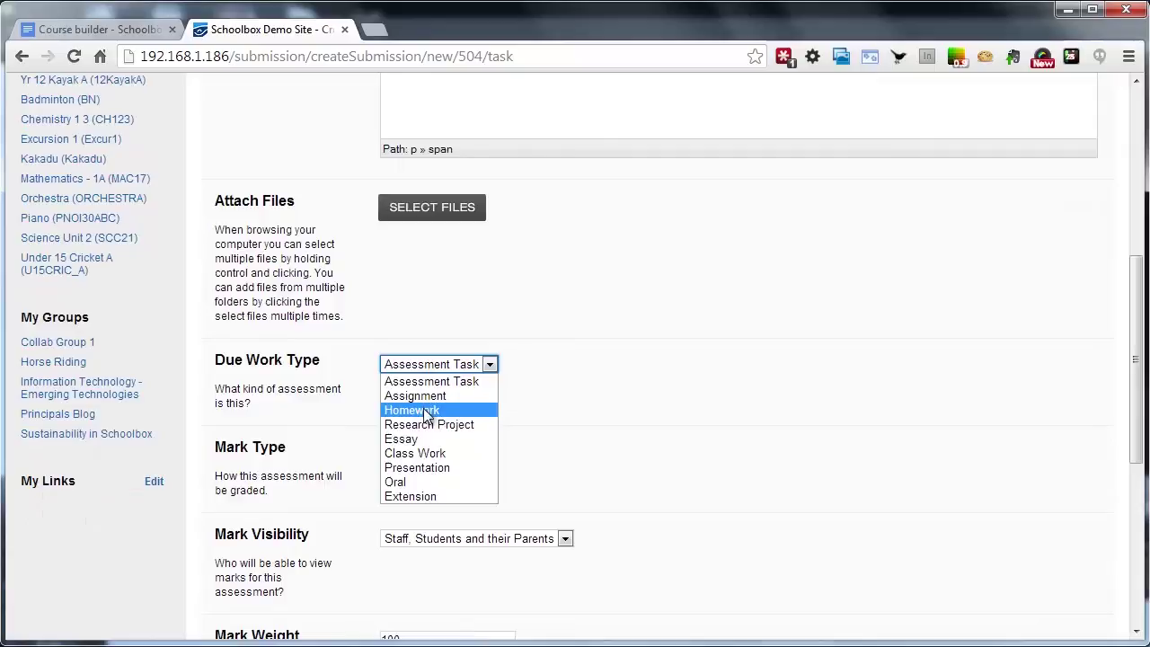
pyautogui.click(425, 406)
# Switch the due work's mark type to Rubric and look over the rubric options.
pyautogui.scroll(-1, 422, 416)
pyautogui.click(418, 361)
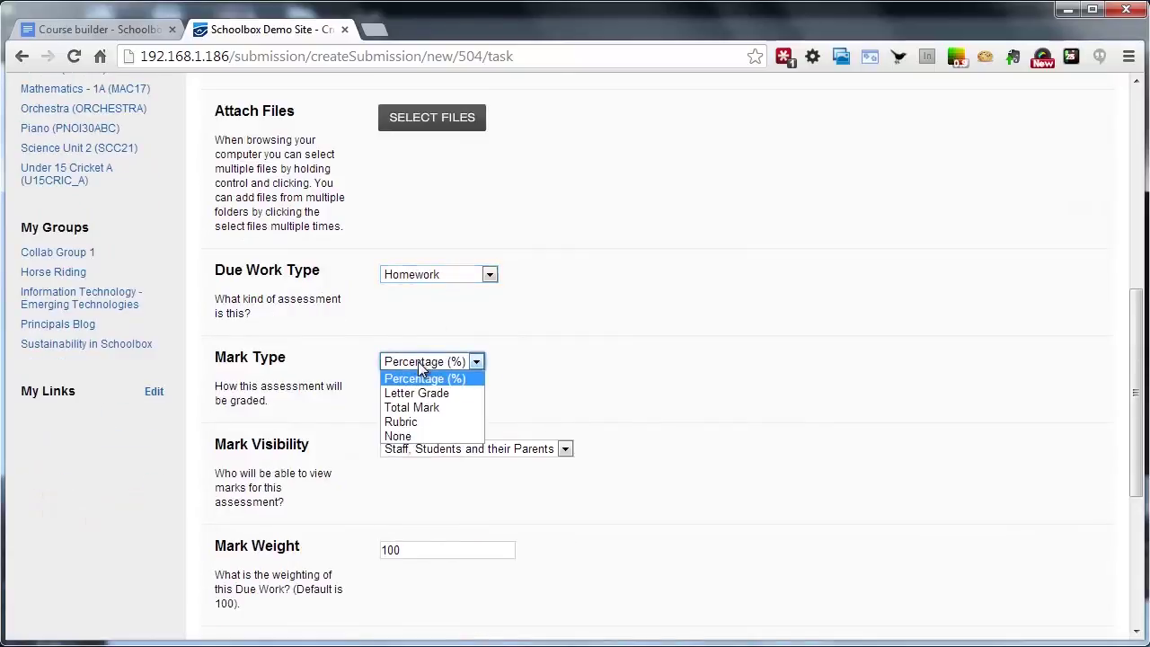
pyautogui.click(422, 424)
pyautogui.scroll(-1, 572, 422)
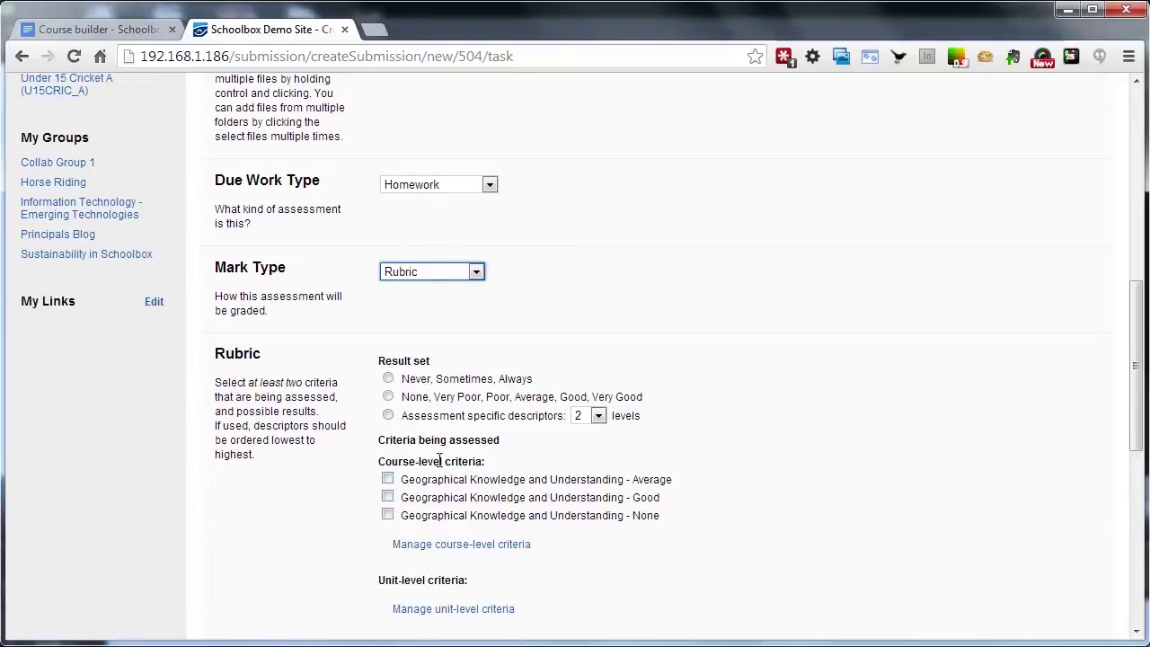
pyautogui.scroll(-1, 532, 596)
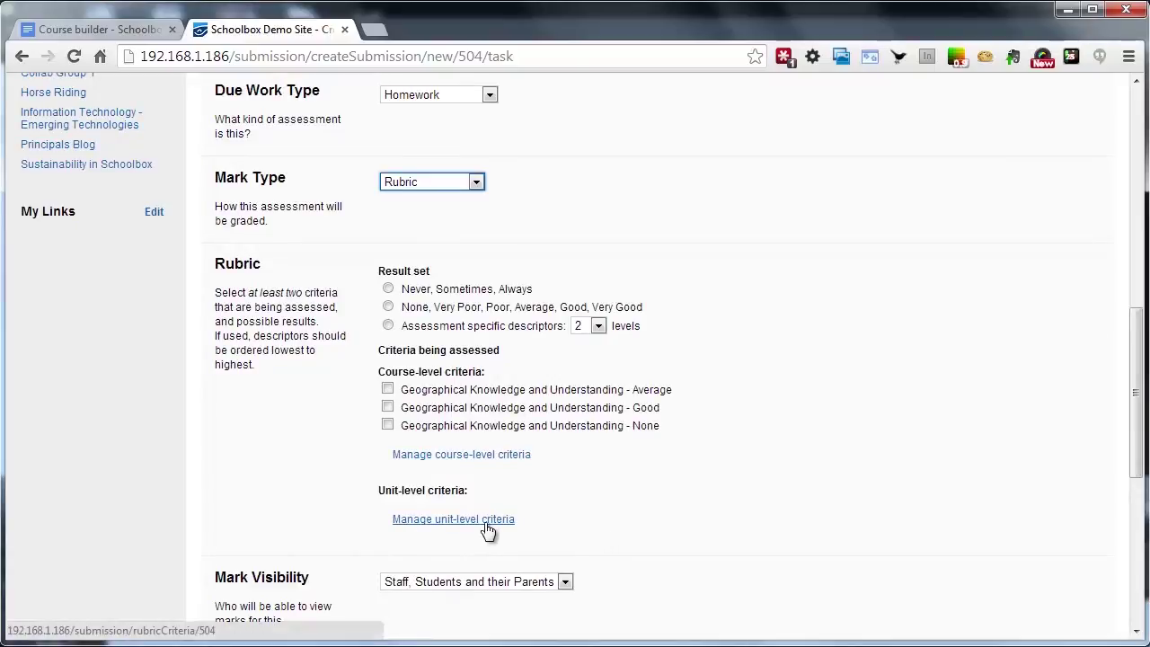
# Include the Geographical Knowledge and Understanding - Average and Good criteria in the rubric, with assessment specific descriptors as the result set.
pyautogui.click(388, 388)
pyautogui.click(387, 406)
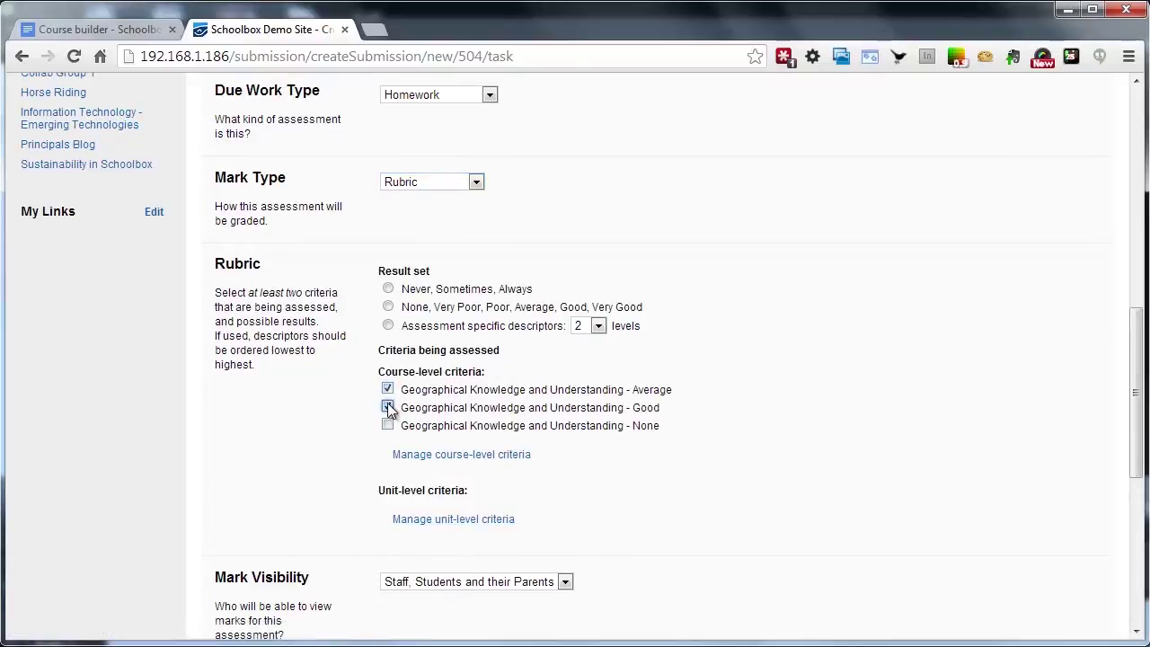
pyautogui.click(387, 325)
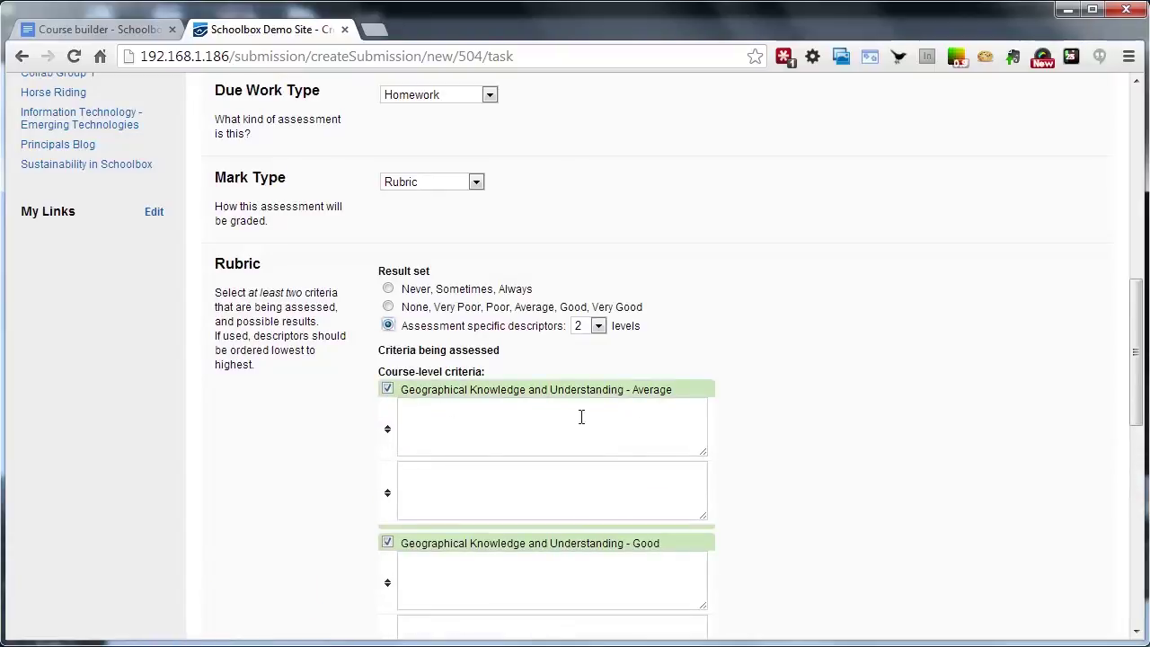
pyautogui.scroll(-2, 728, 431)
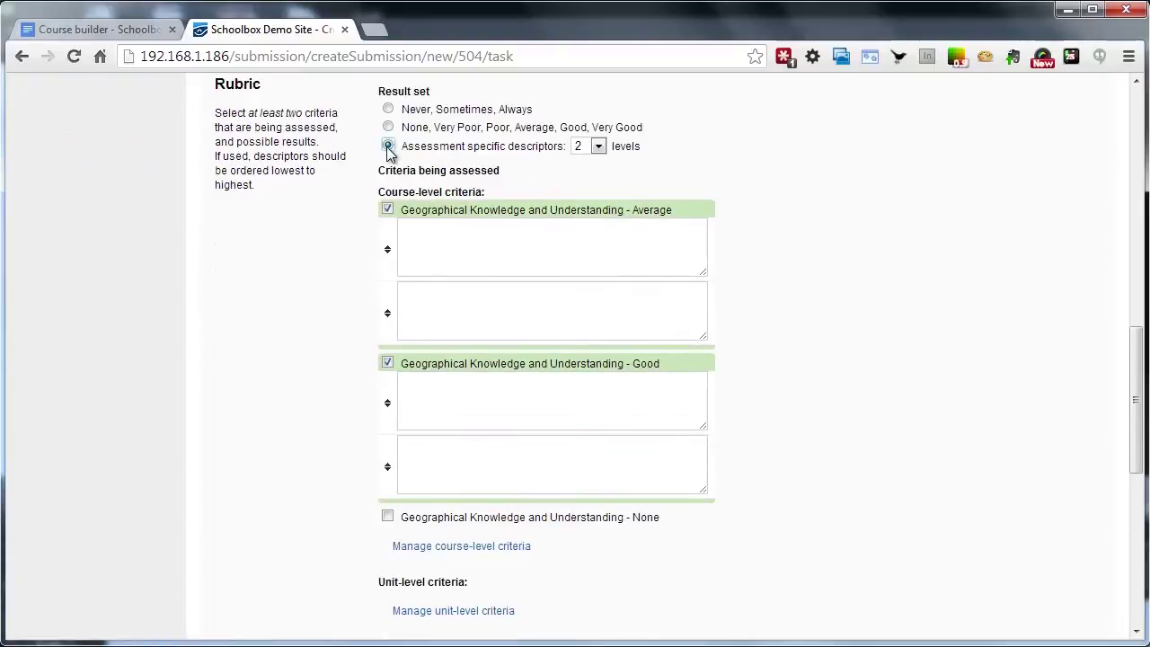
pyautogui.scroll(1, 396, 167)
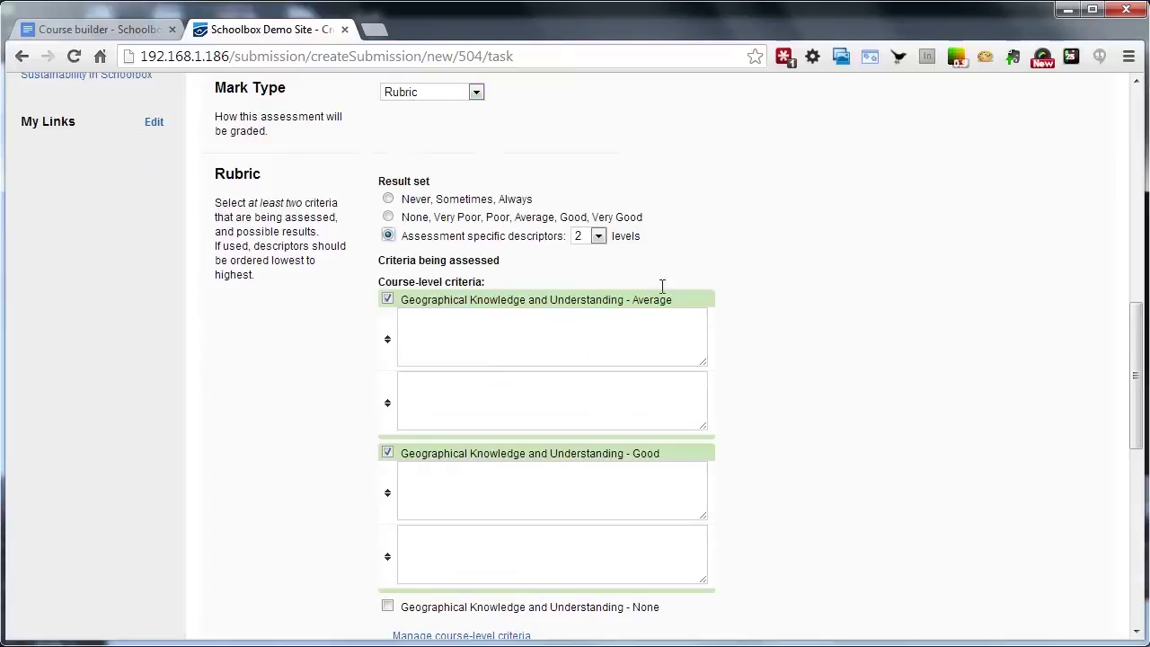
# Set the due work's mark type back to Percentage (%).
pyautogui.scroll(1, 662, 286)
pyautogui.click(405, 185)
pyautogui.rightClick(409, 185)
pyautogui.click(464, 176)
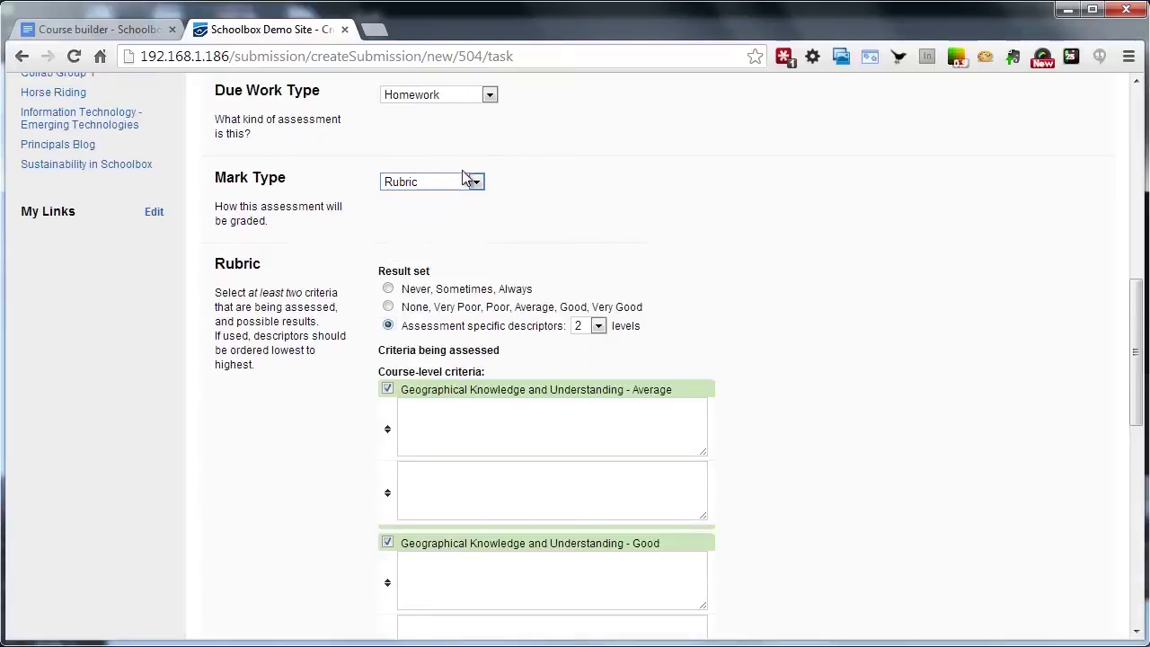
pyautogui.click(464, 178)
pyautogui.click(457, 197)
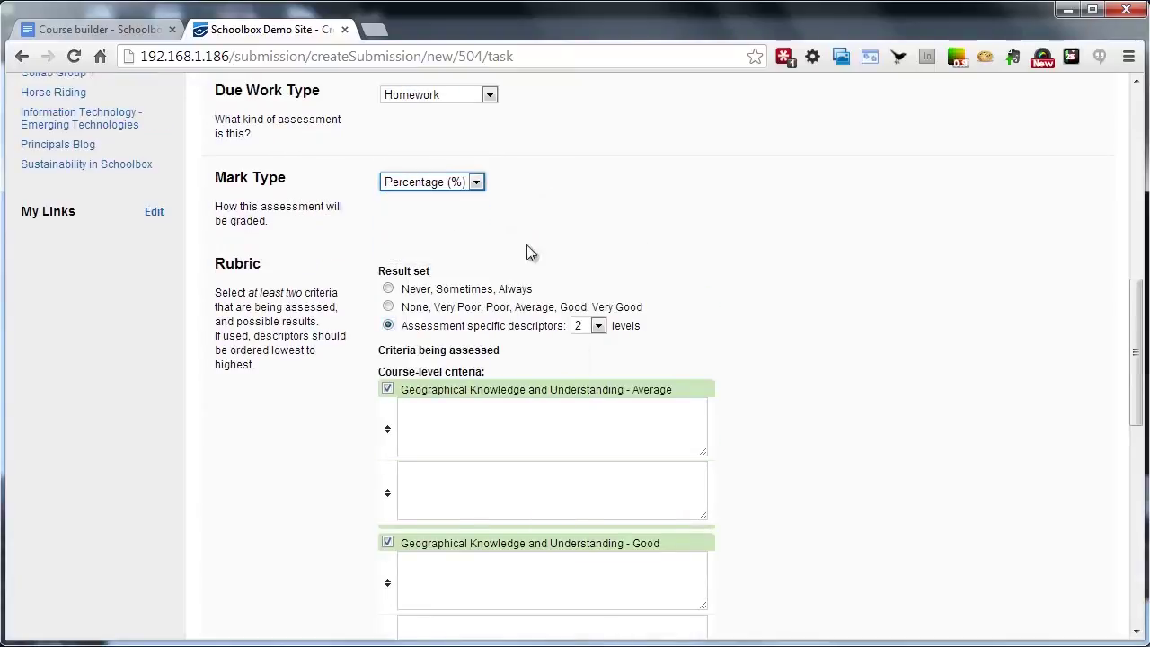
# Accept electronic submissions, turn off the Upcoming and Overdue notifications, and create the due work.
pyautogui.scroll(-2, 496, 267)
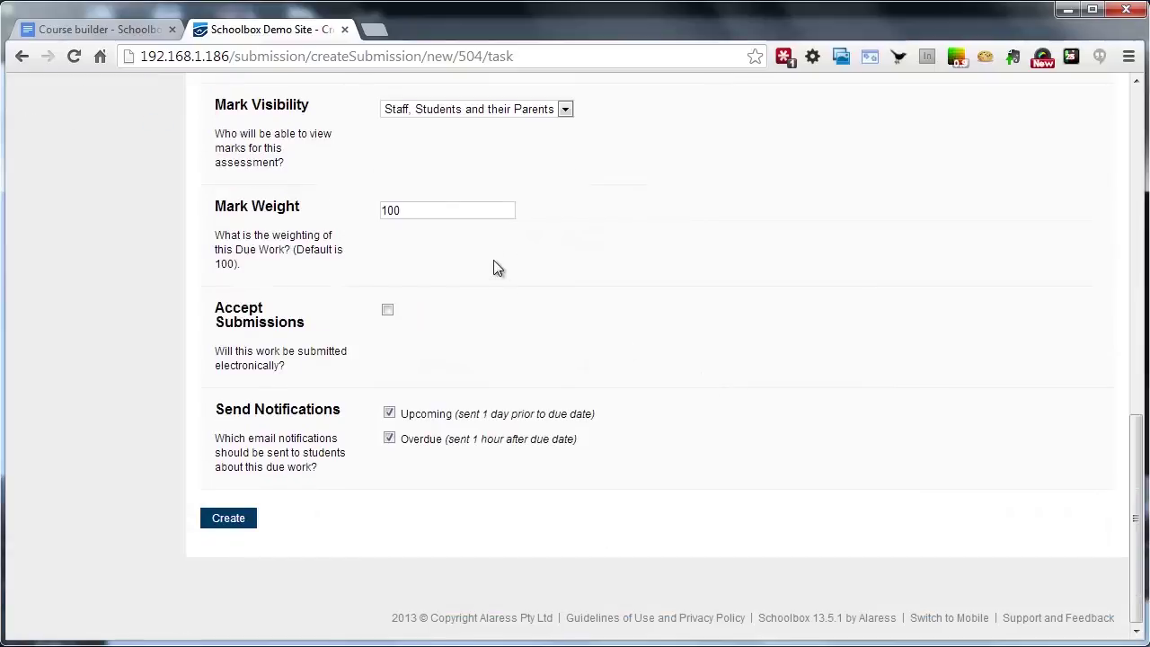
pyautogui.click(388, 310)
pyautogui.click(390, 514)
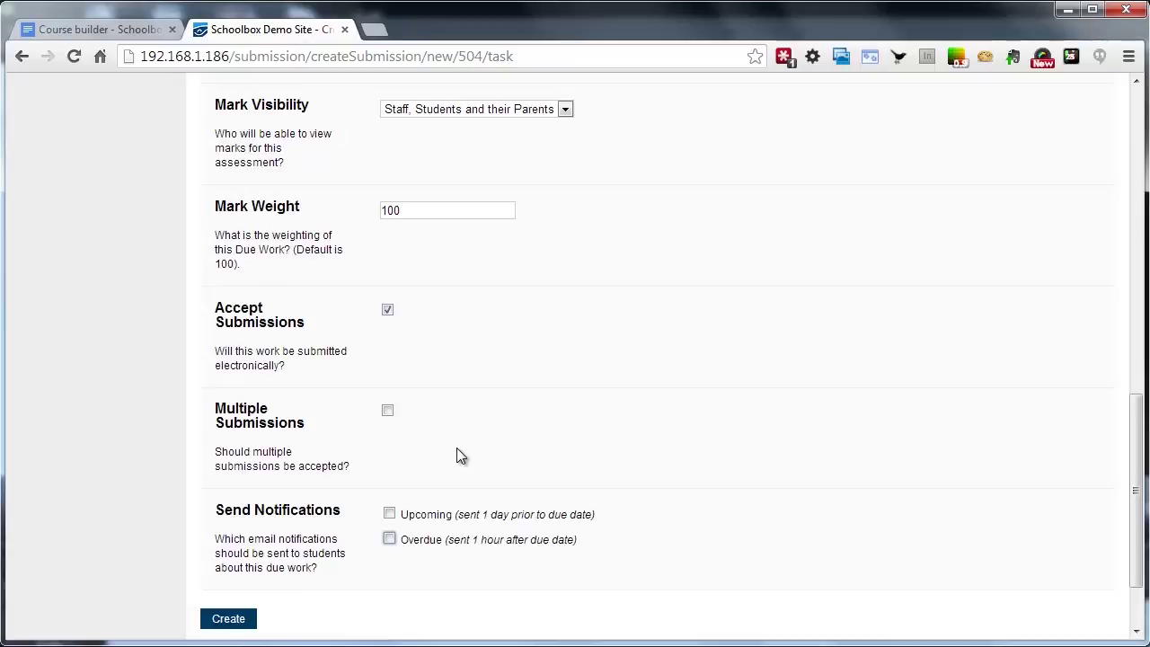
pyautogui.click(229, 620)
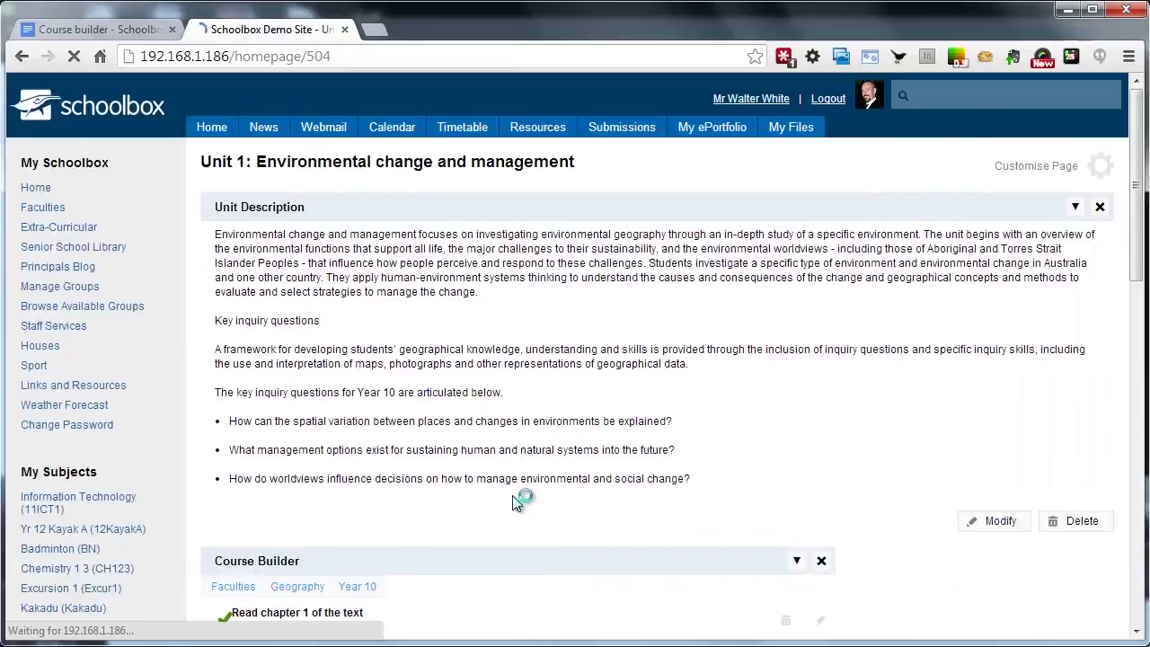
# Reorder the Course Builder list: put "Write 300 word video report summary" above "Review the Google Earth map" and "Read chapter 1 of the text" last.
pyautogui.scroll(-1, 690, 450)
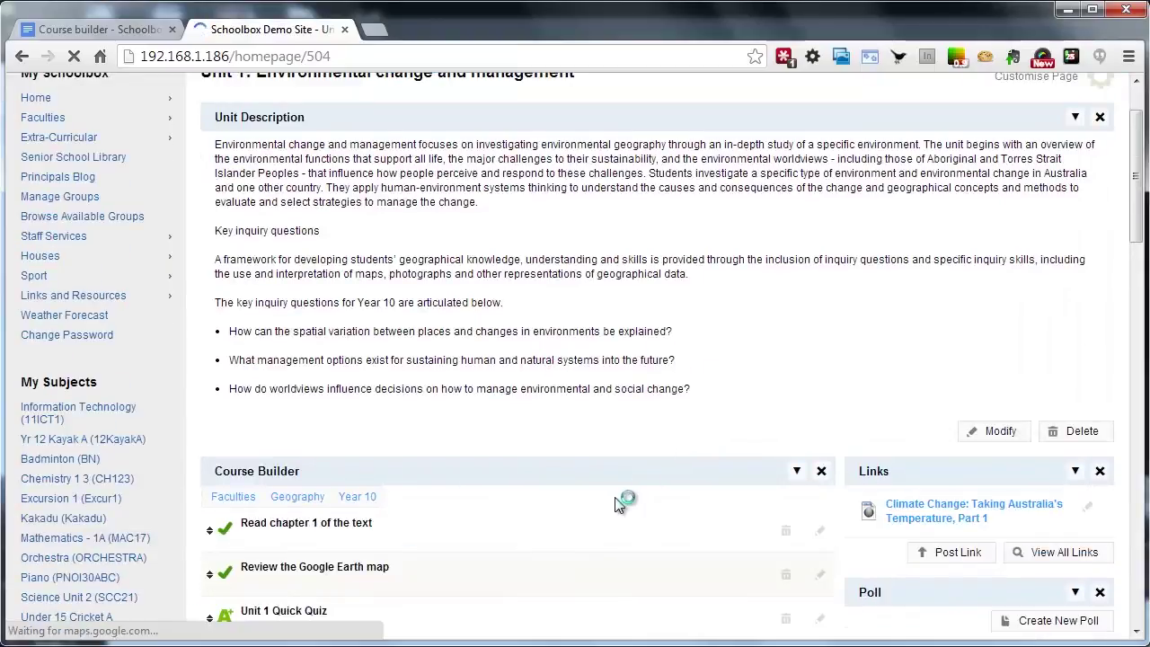
pyautogui.scroll(-1, 359, 545)
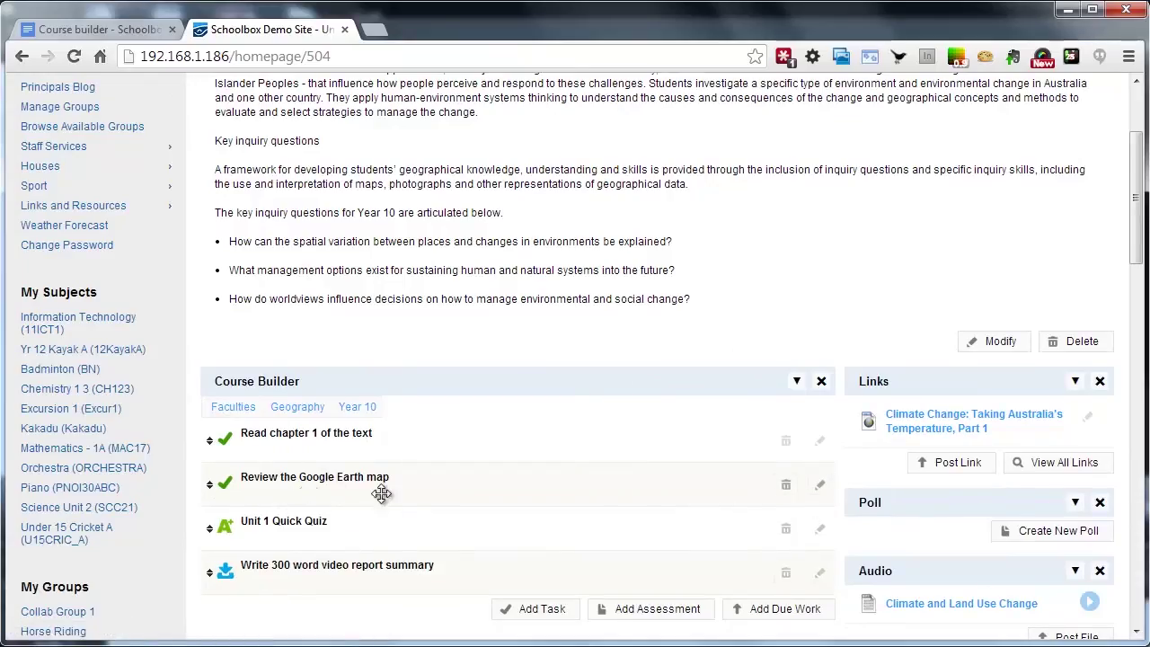
pyautogui.scroll(2, 423, 497)
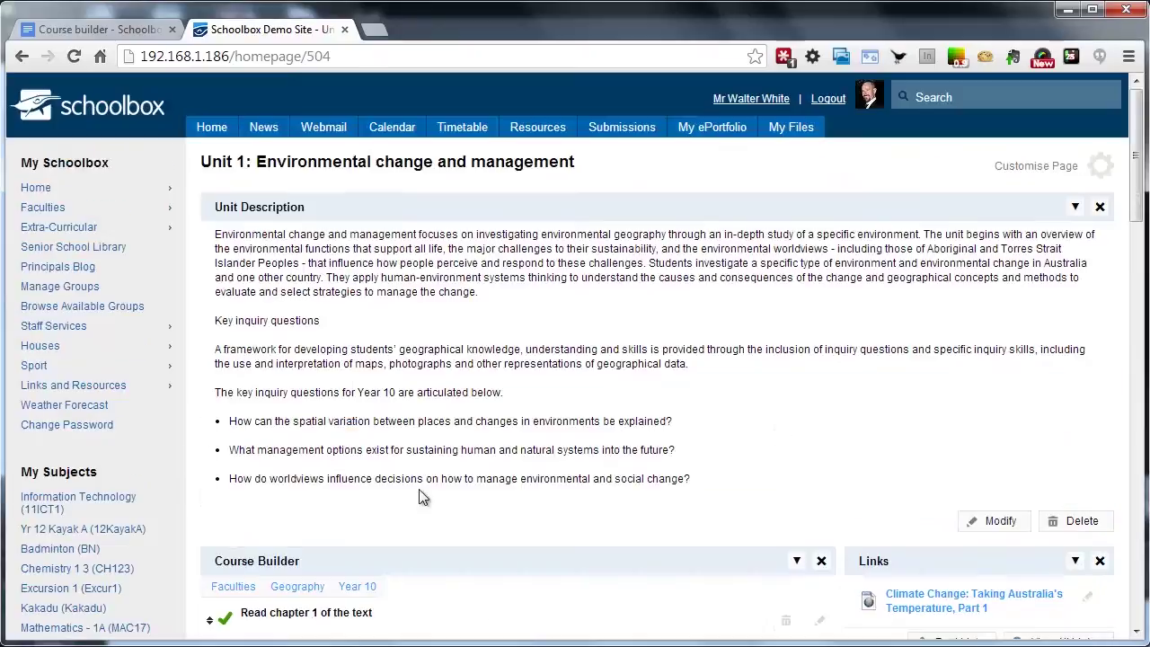
pyautogui.scroll(-2, 469, 460)
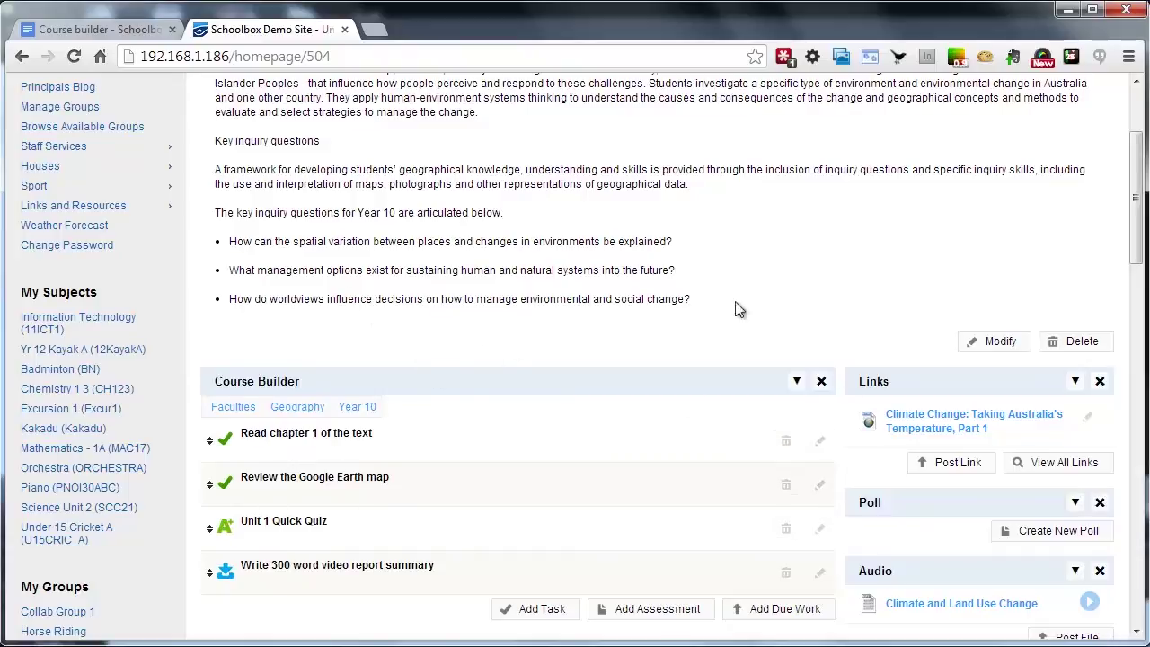
pyautogui.moveTo(1131, 230)
pyautogui.mouseDown()
pyautogui.moveTo(1139, 188)
pyautogui.moveTo(1140, 276)
pyautogui.moveTo(1140, 227)
pyautogui.mouseUp()
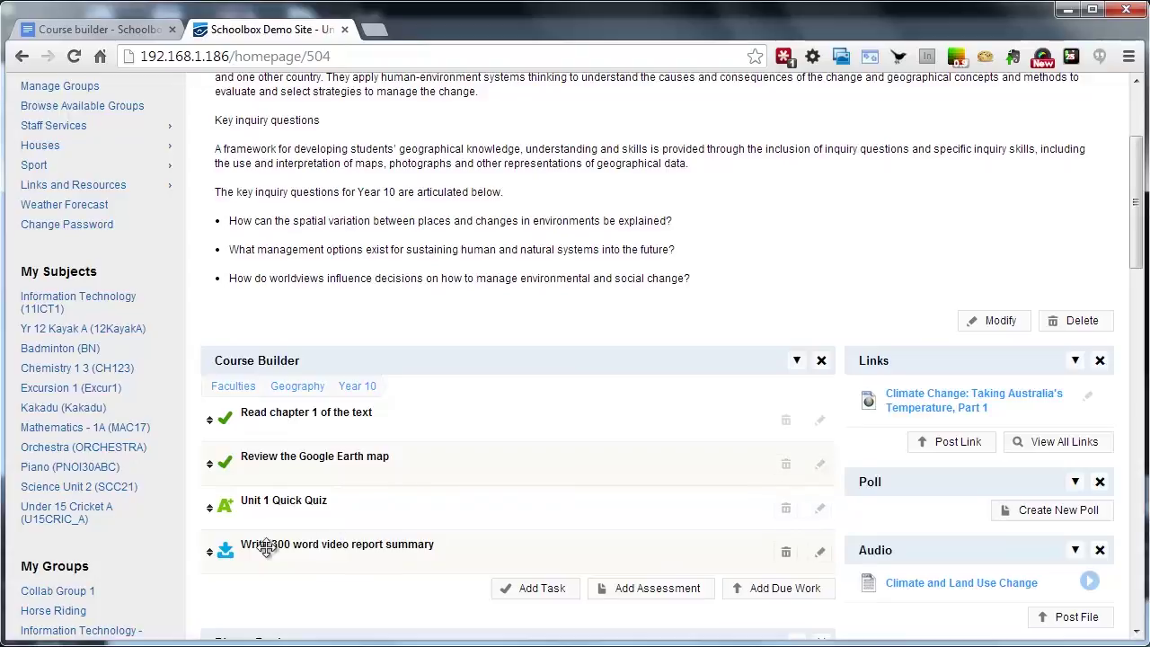
pyautogui.moveTo(220, 552); pyautogui.dragTo(221, 450)
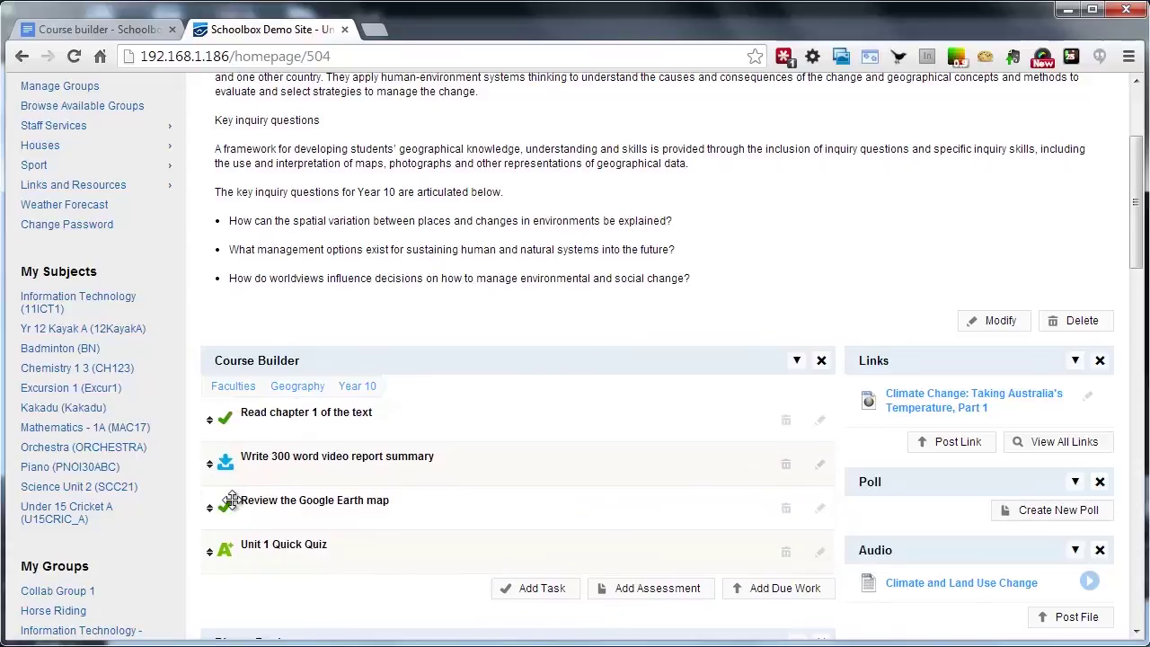
pyautogui.moveTo(222, 421); pyautogui.dragTo(214, 553)
# Create a self-assessed Course Builder task with the text "Collaborate on the class social stream" copied from the course document.
pyautogui.click(41, 34)
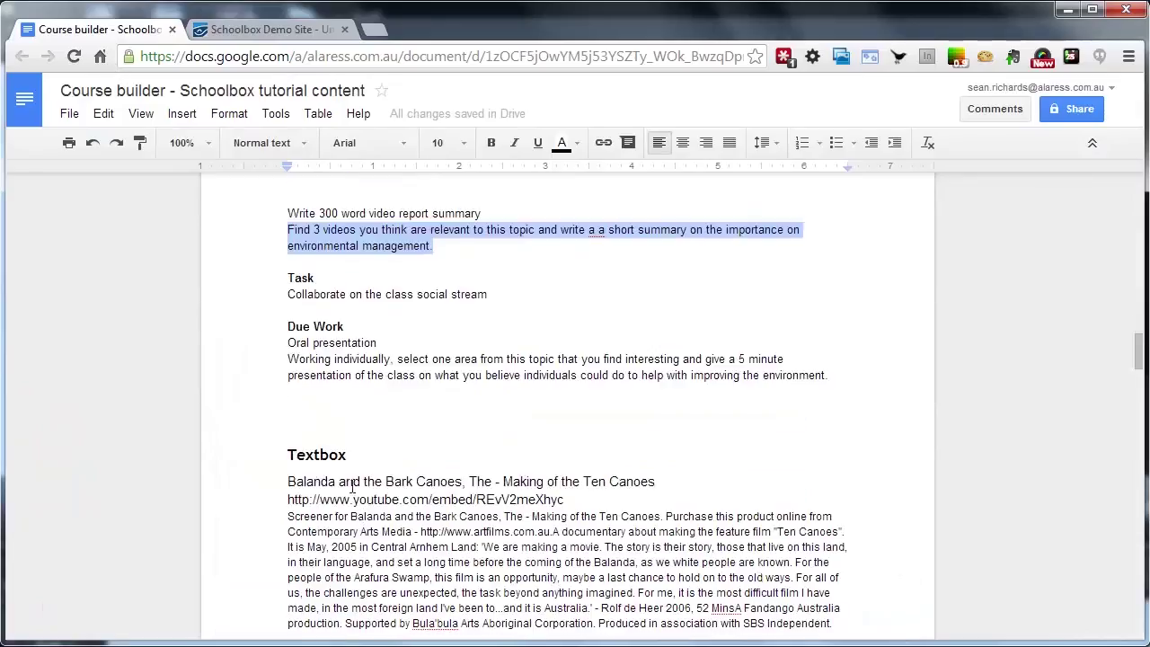
pyautogui.moveTo(506, 297); pyautogui.dragTo(291, 301)
pyautogui.hotkey('ctrl', 'c')
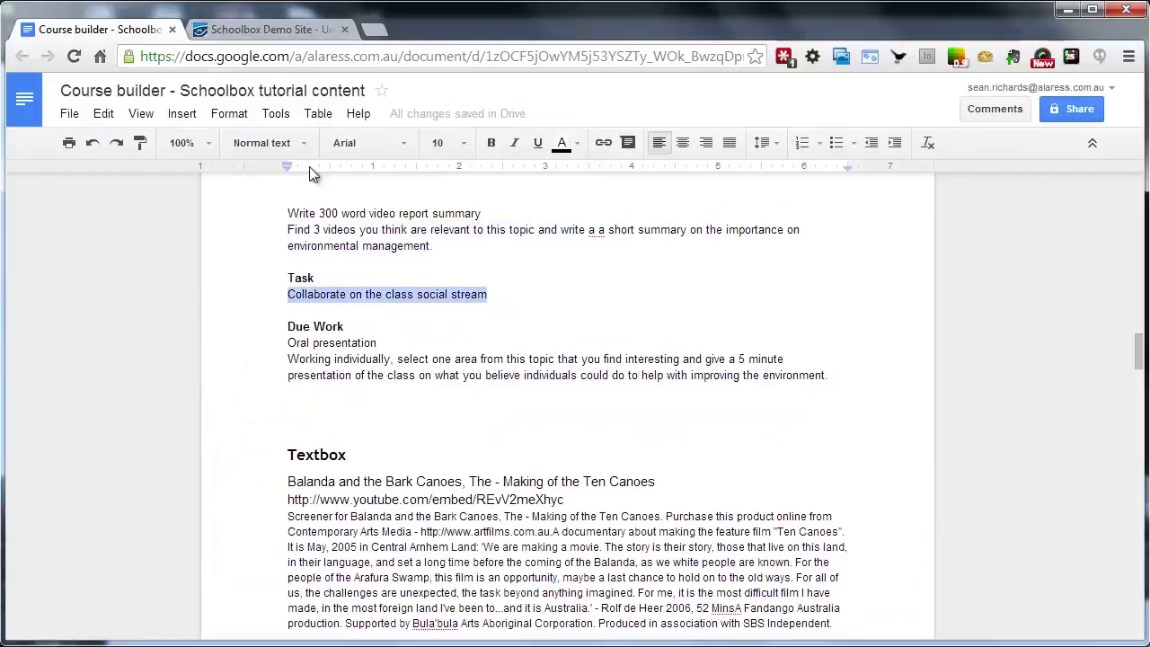
pyautogui.click(261, 29)
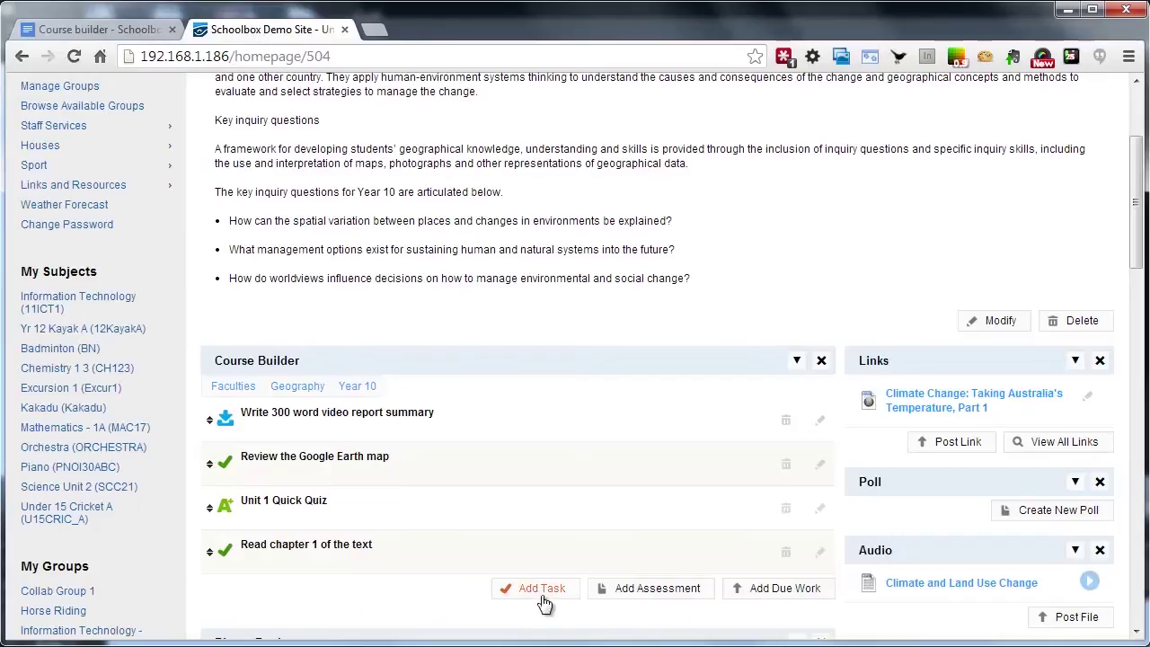
pyautogui.click(542, 589)
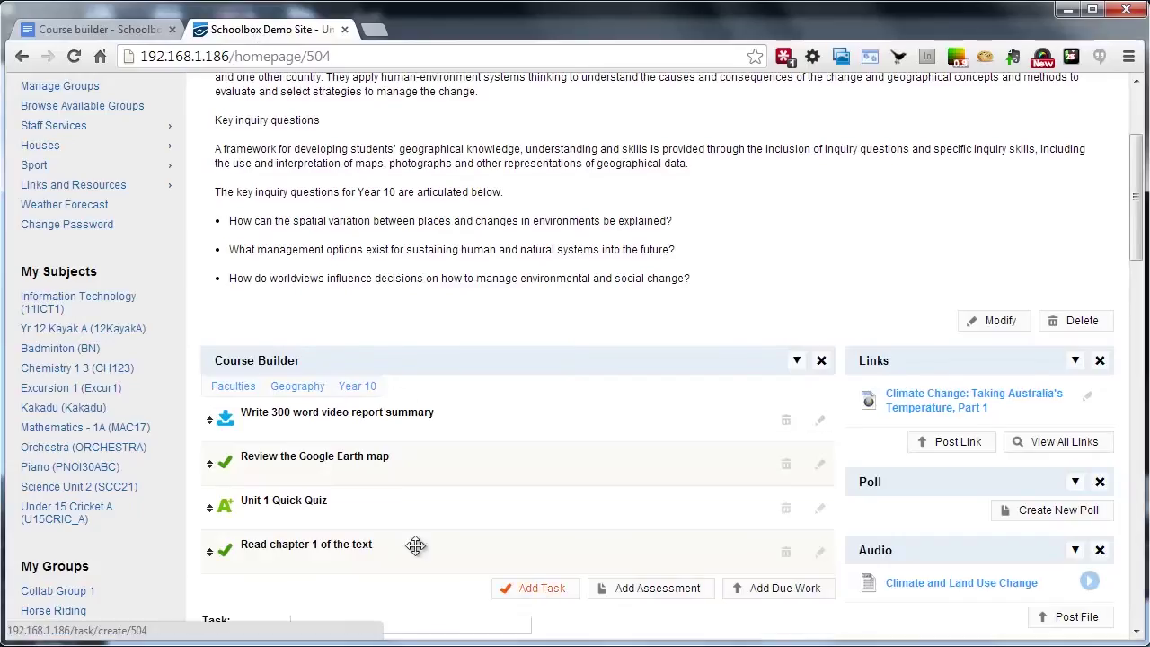
pyautogui.scroll(-2, 364, 440)
pyautogui.click(334, 444)
pyautogui.hotkey('ctrl', 'v')
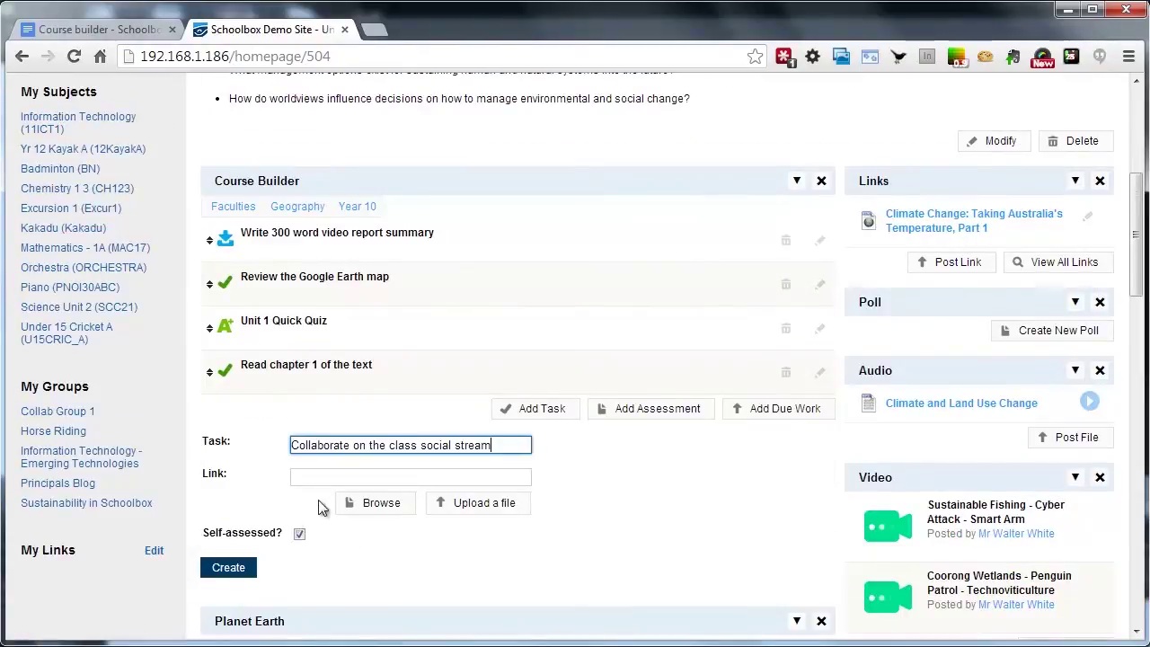
pyautogui.click(226, 567)
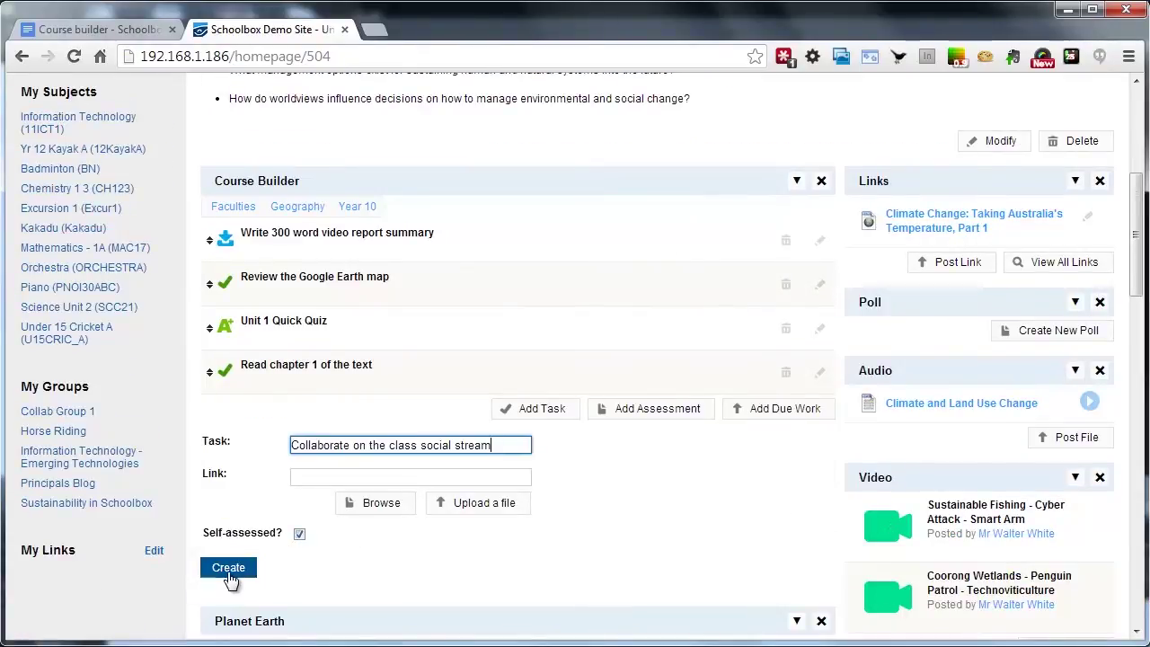
# Start another due work item in the Course Builder, titled "Oral presentation" as in the course document.
pyautogui.click(126, 30)
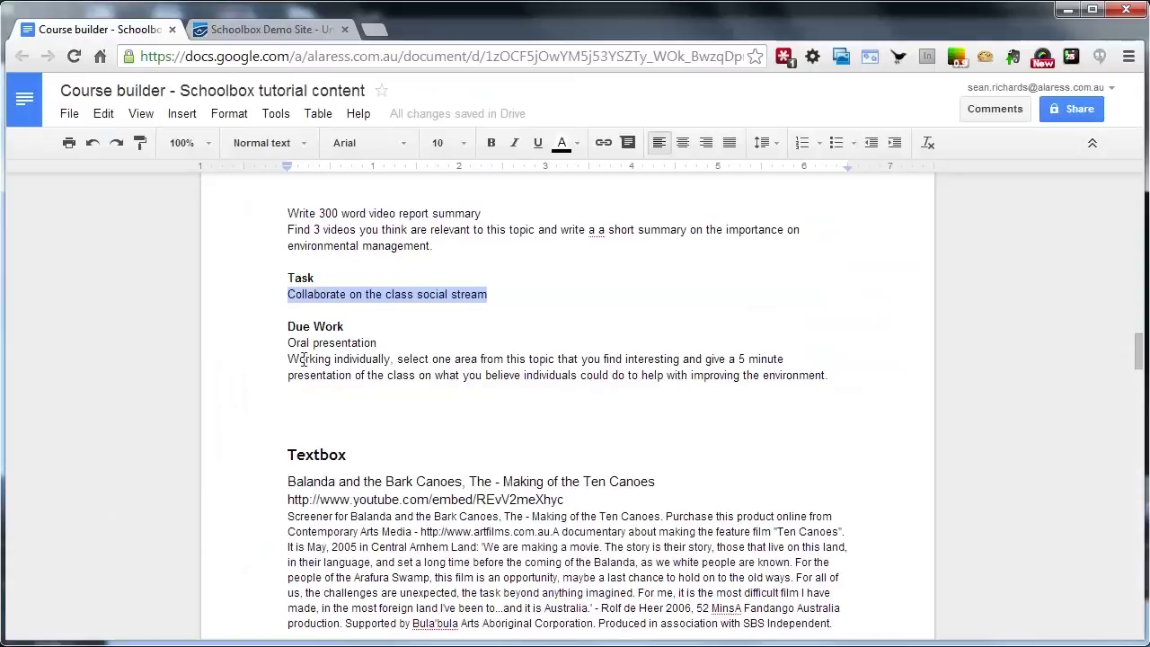
pyautogui.moveTo(286, 345); pyautogui.dragTo(390, 347)
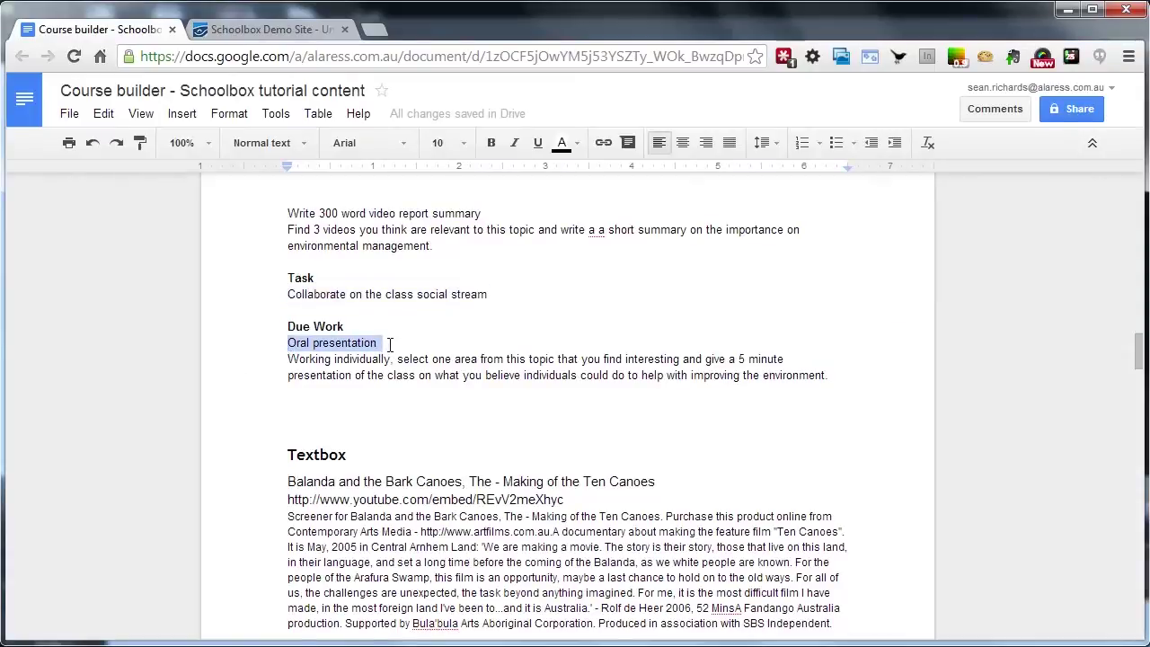
pyautogui.click(256, 30)
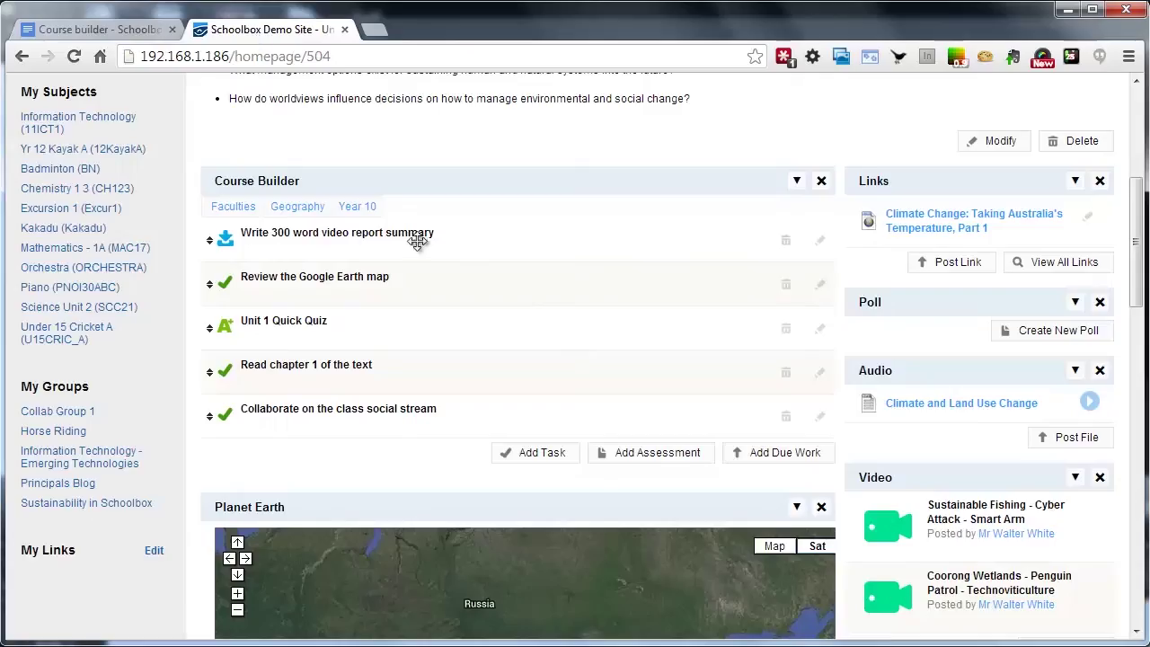
pyautogui.click(760, 457)
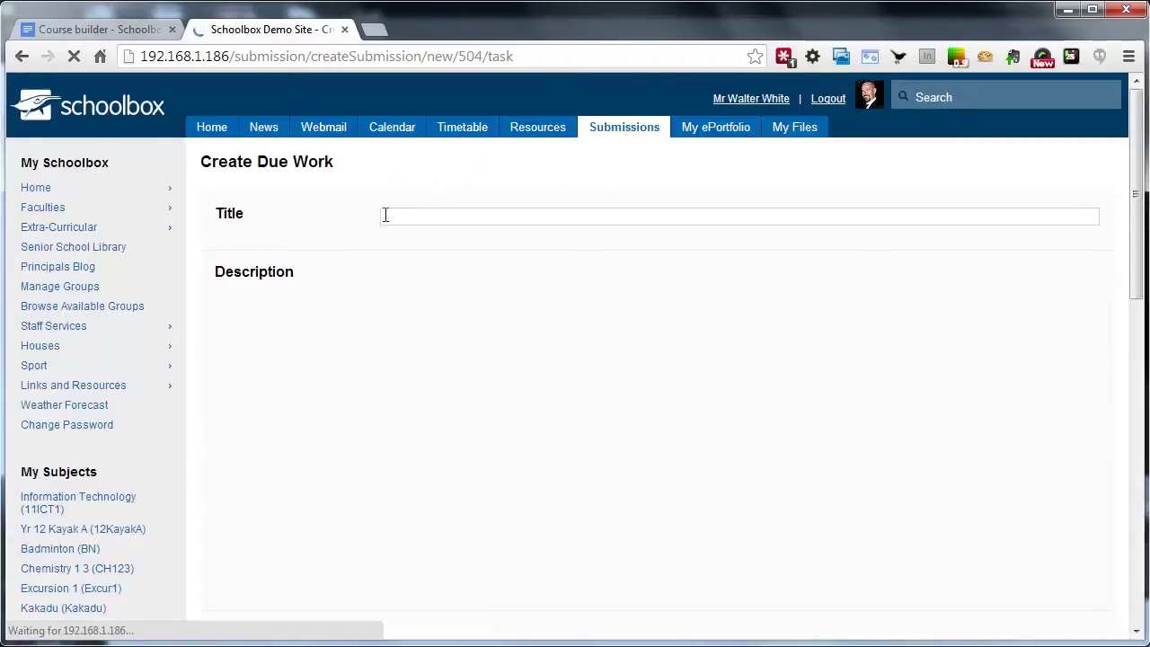
pyautogui.click(385, 216)
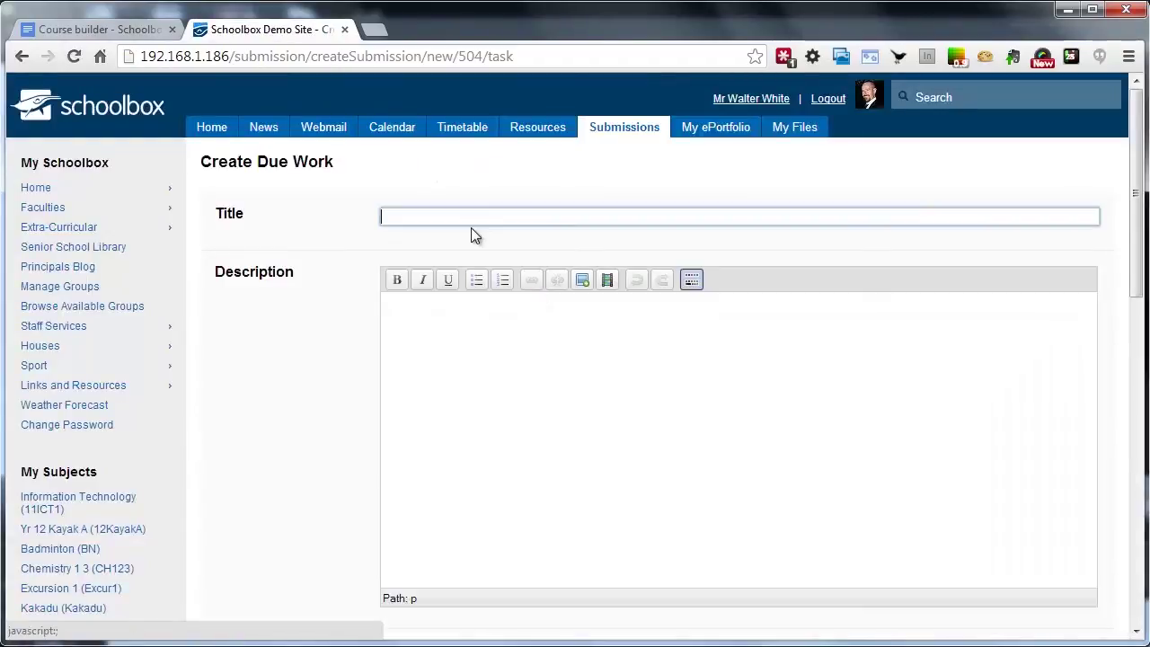
pyautogui.write('Oral presentation')
# Copy the paragraph about the individual 5 minute presentation from the course document for the due work's description.
pyautogui.click(506, 397)
pyautogui.click(68, 36)
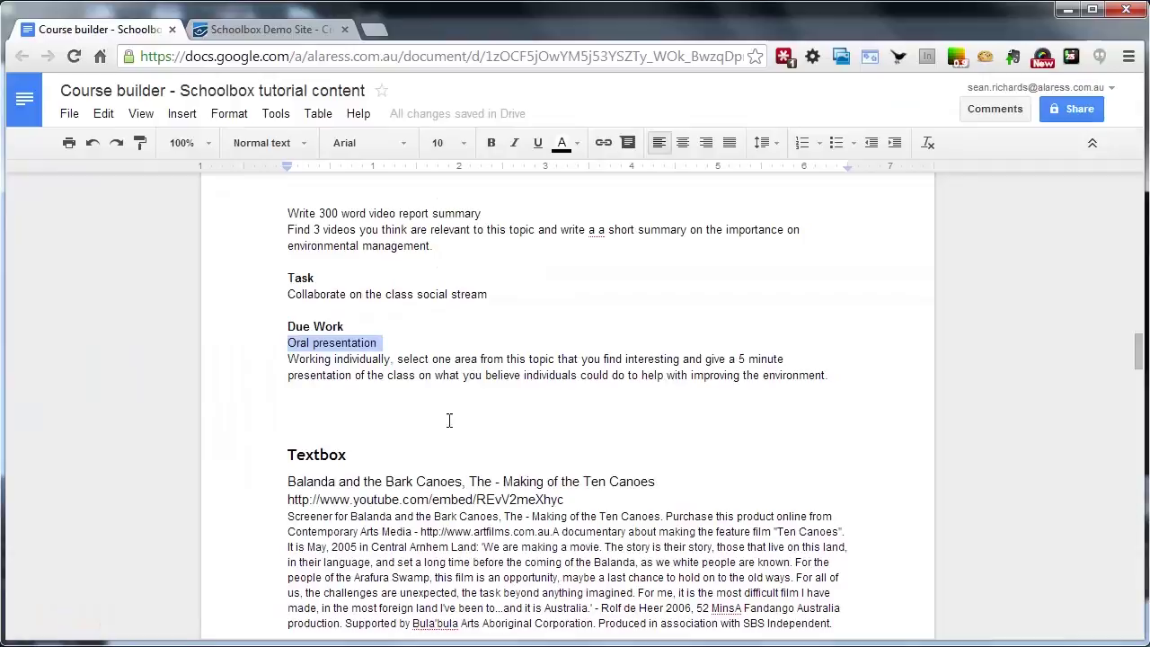
pyautogui.moveTo(843, 383); pyautogui.dragTo(282, 355)
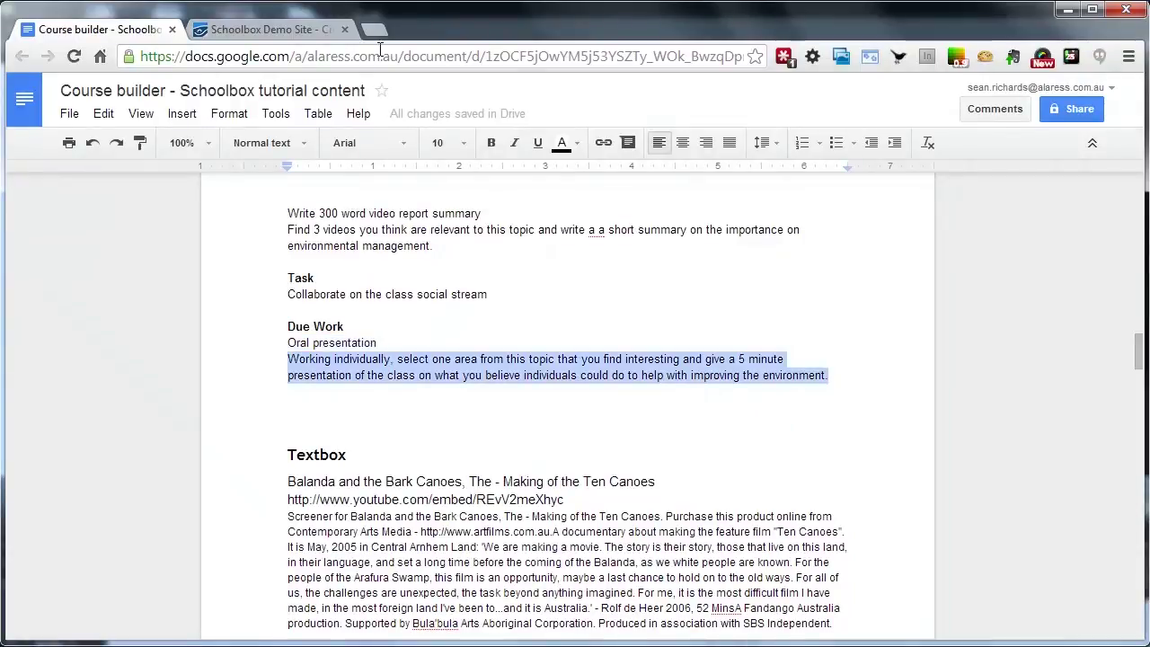
pyautogui.click(311, 36)
# Set the oral presentation's due work type to Oral.
pyautogui.scroll(-6, 511, 409)
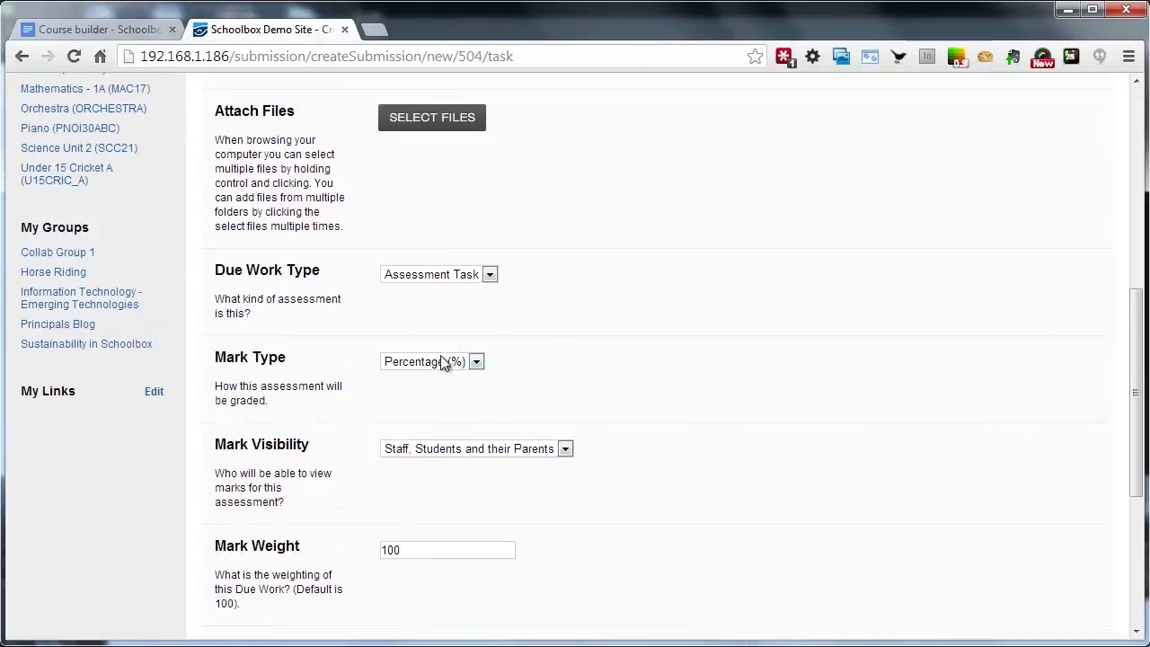
pyautogui.click(442, 282)
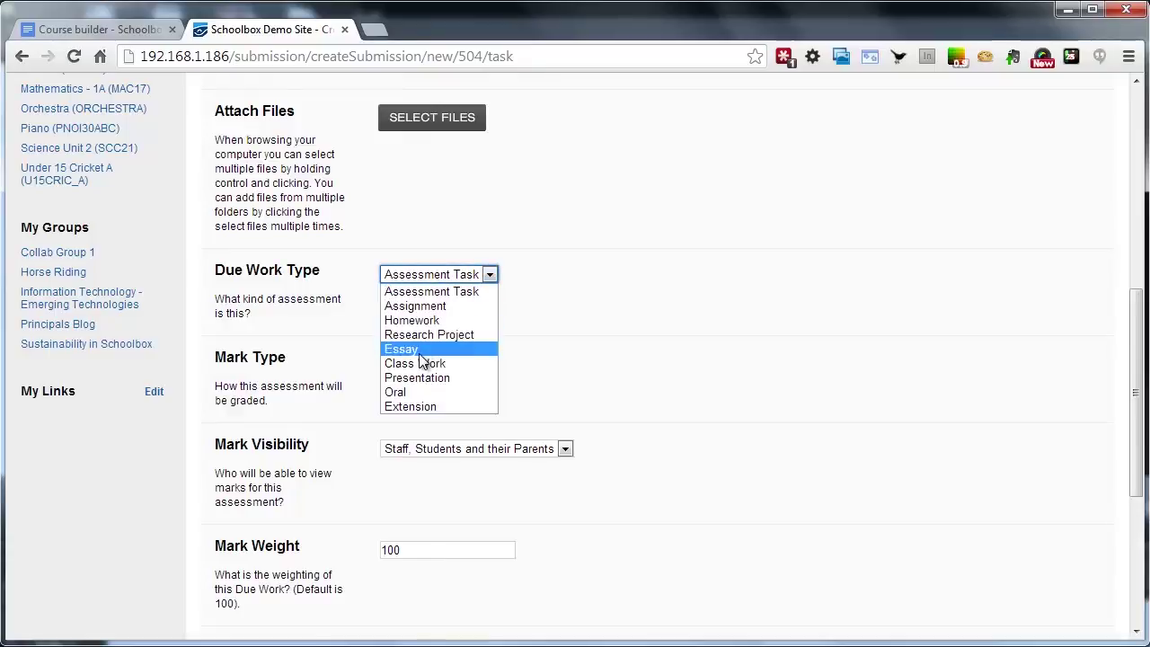
pyautogui.click(430, 391)
pyautogui.scroll(-4, 509, 405)
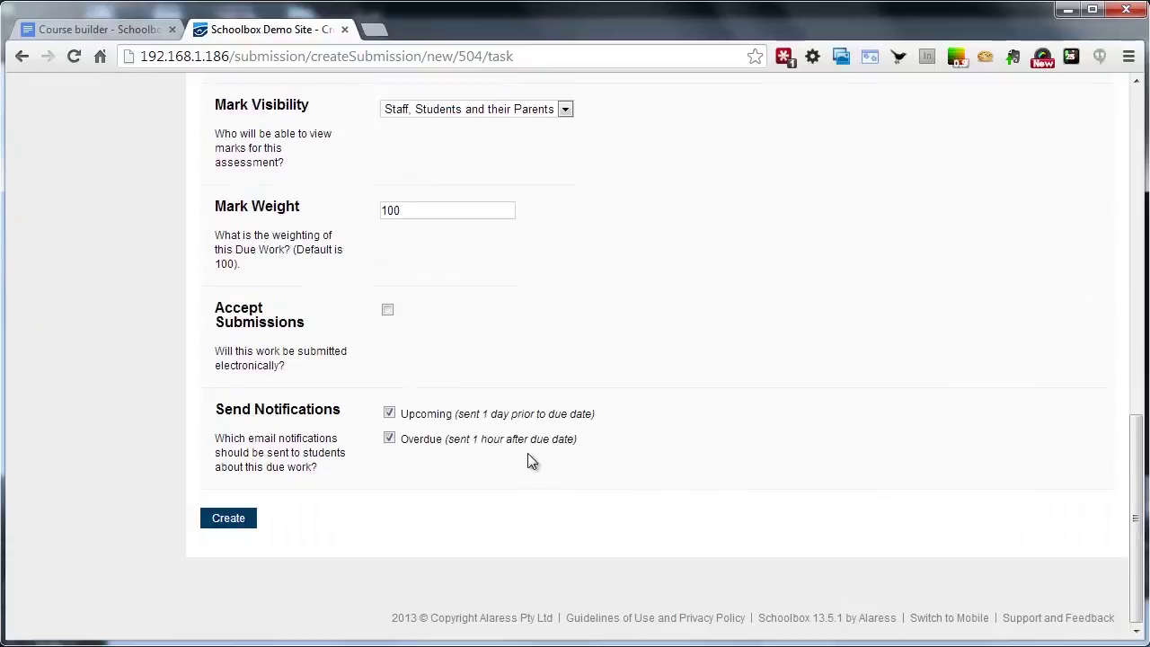
# Turn off the upcoming and overdue notifications for the oral presentation and create the due work.
pyautogui.click(389, 439)
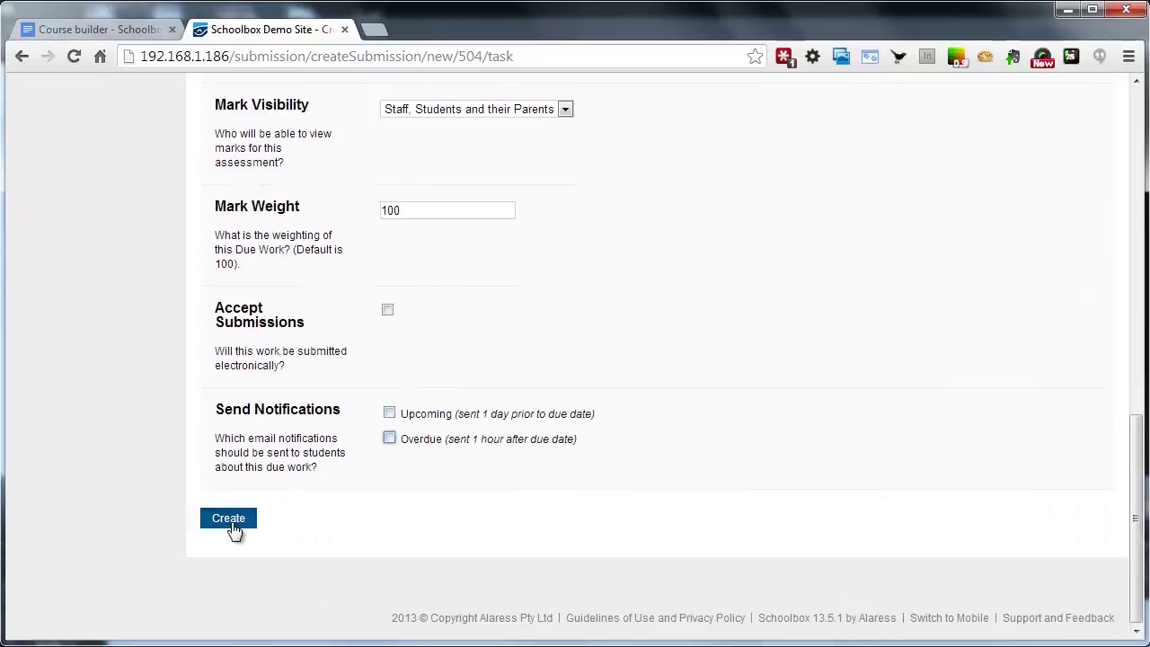
pyautogui.click(231, 521)
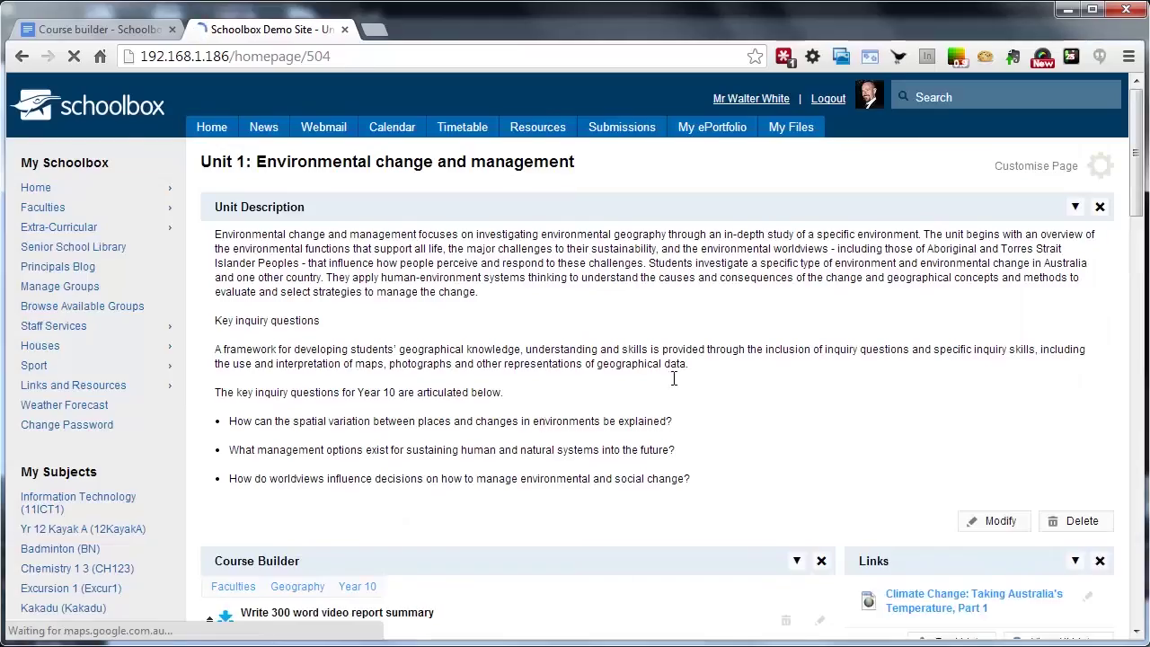
pyautogui.scroll(-3, 673, 377)
pyautogui.scroll(1, 647, 387)
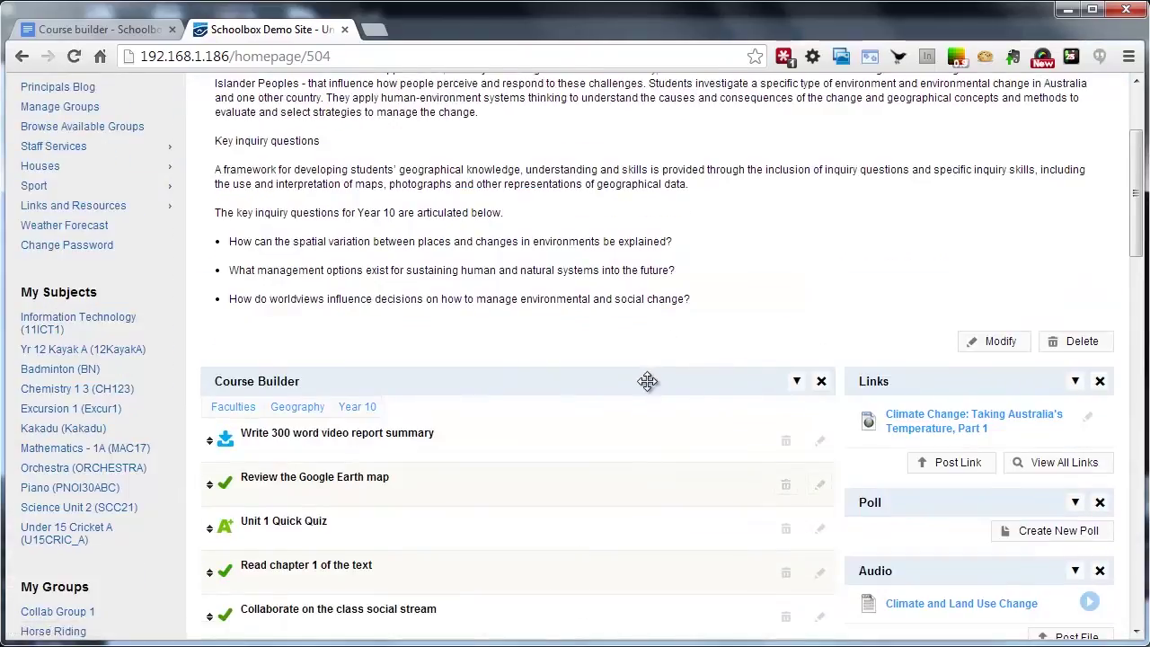
pyautogui.scroll(2, 656, 396)
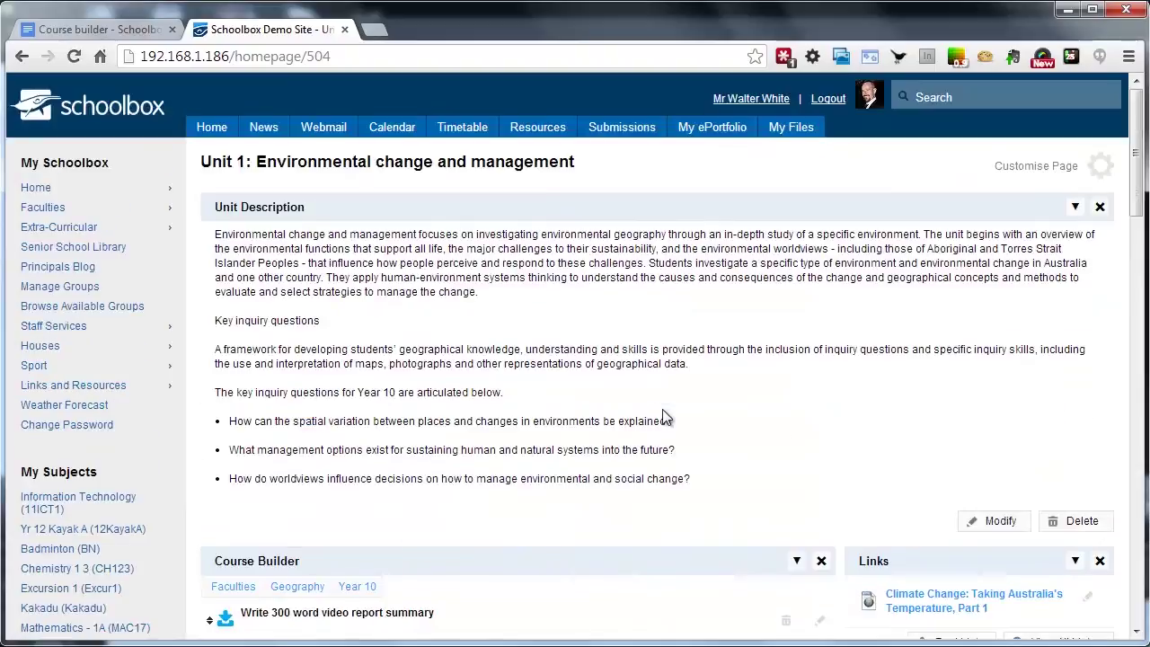
# Expand the Year 10 folder under Faculties > Geography in Resources and examine the Year 10 and Unit 1 folder contents.
pyautogui.click(538, 129)
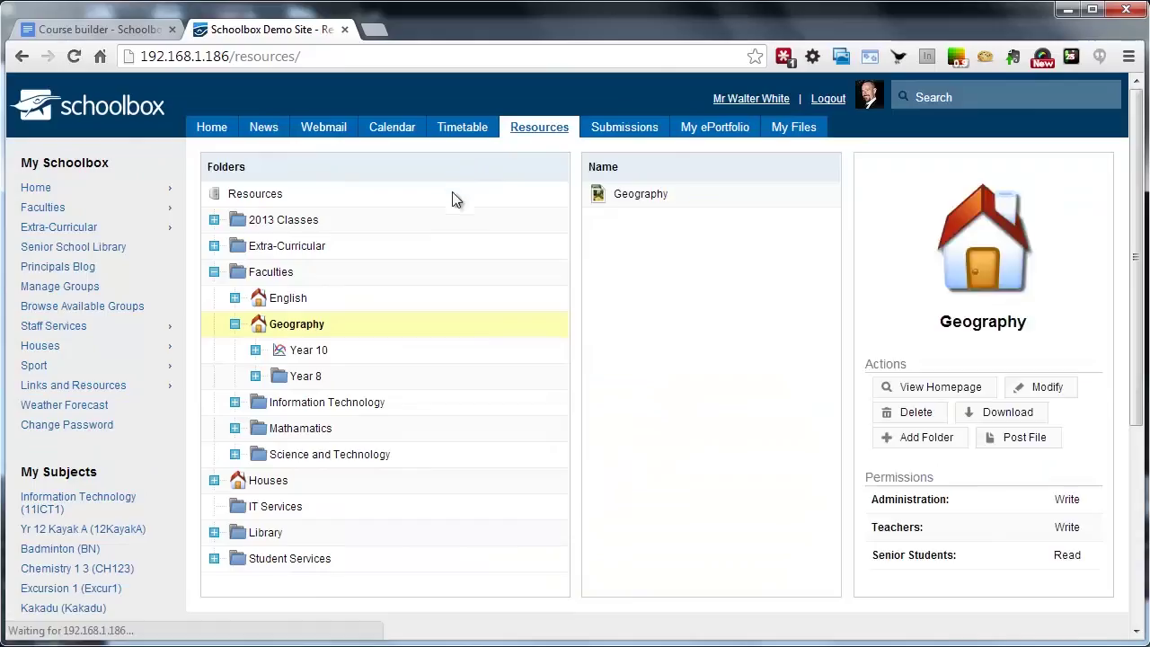
pyautogui.click(310, 353)
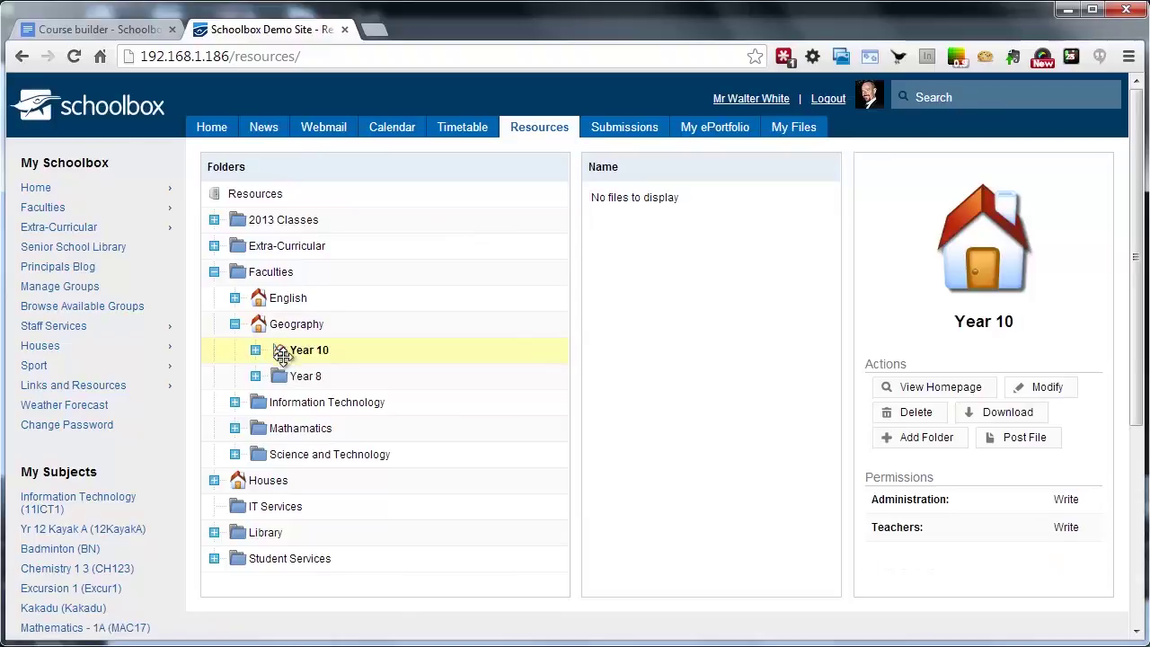
pyautogui.click(256, 351)
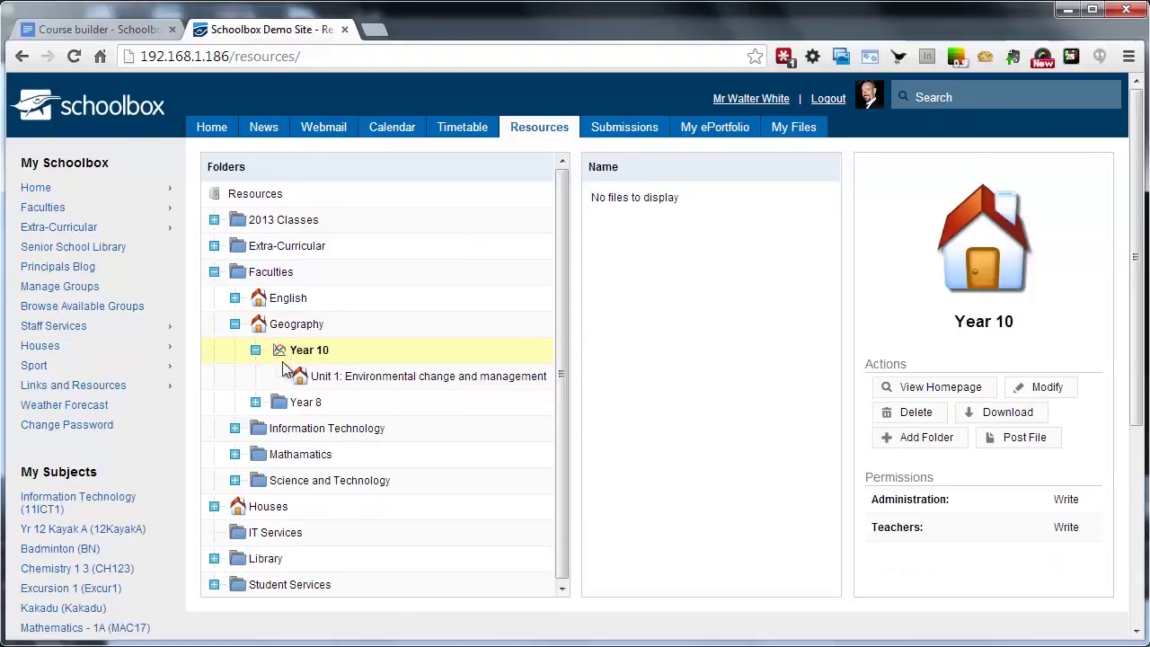
pyautogui.click(310, 376)
pyautogui.click(310, 351)
pyautogui.moveTo(393, 376); pyautogui.dragTo(297, 378)
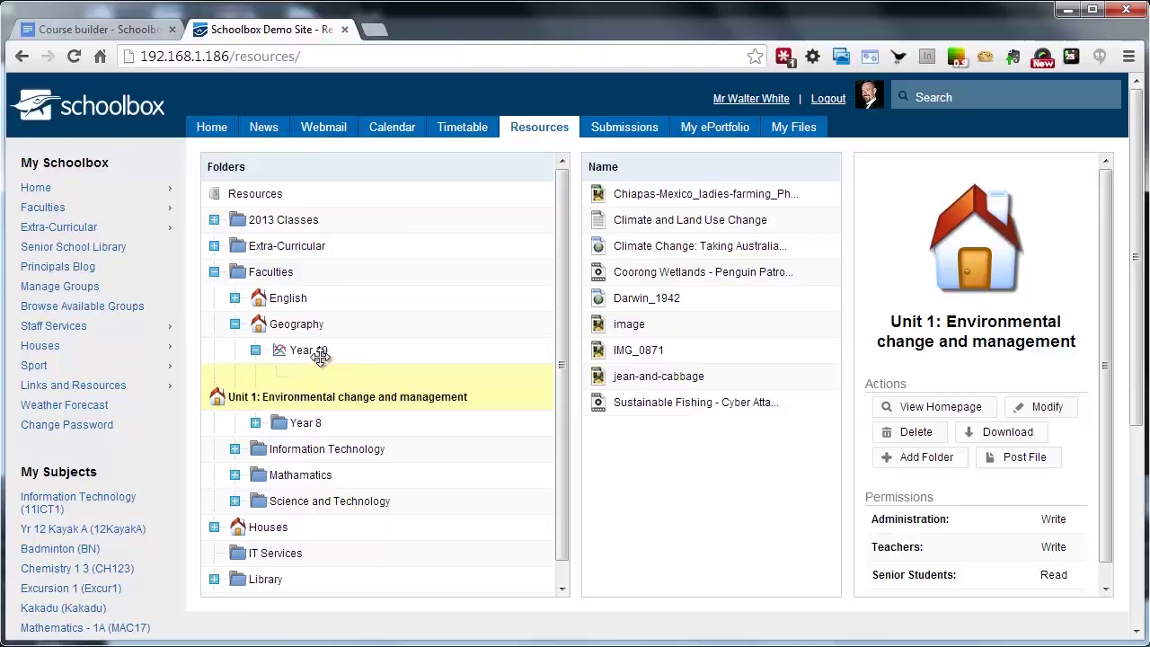
pyautogui.moveTo(308, 353); pyautogui.dragTo(282, 352)
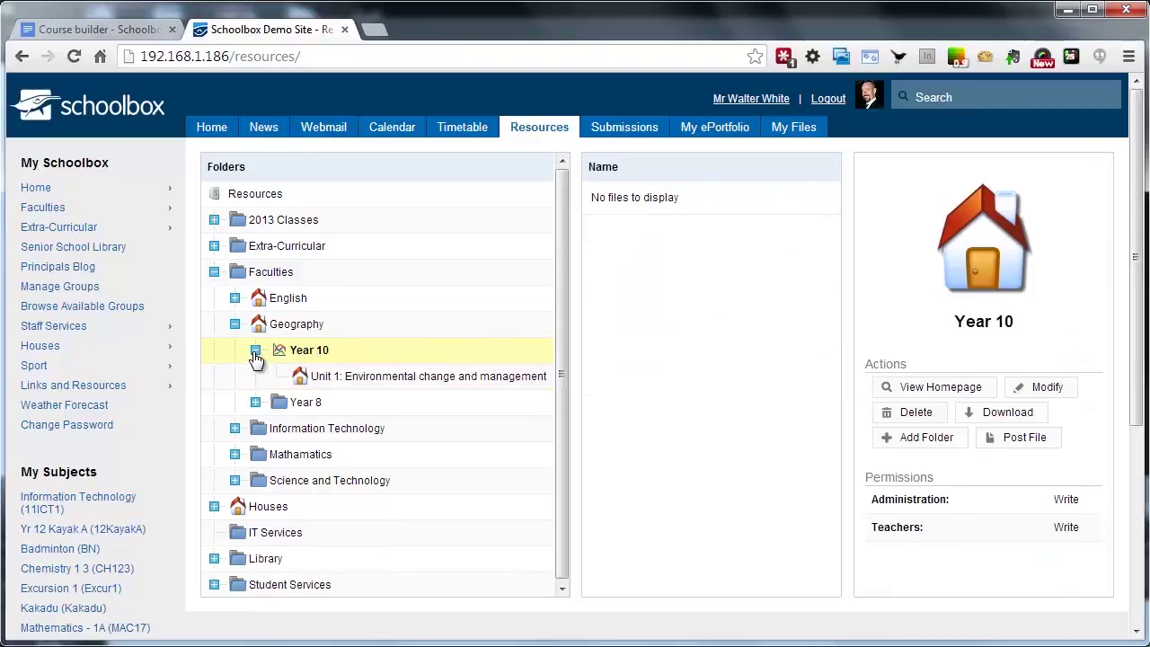
# Open the homepage of the Unit 1: Environmental change and management folder from Resources.
pyautogui.click(122, 31)
pyautogui.click(188, 27)
pyautogui.moveTo(347, 373); pyautogui.dragTo(665, 400)
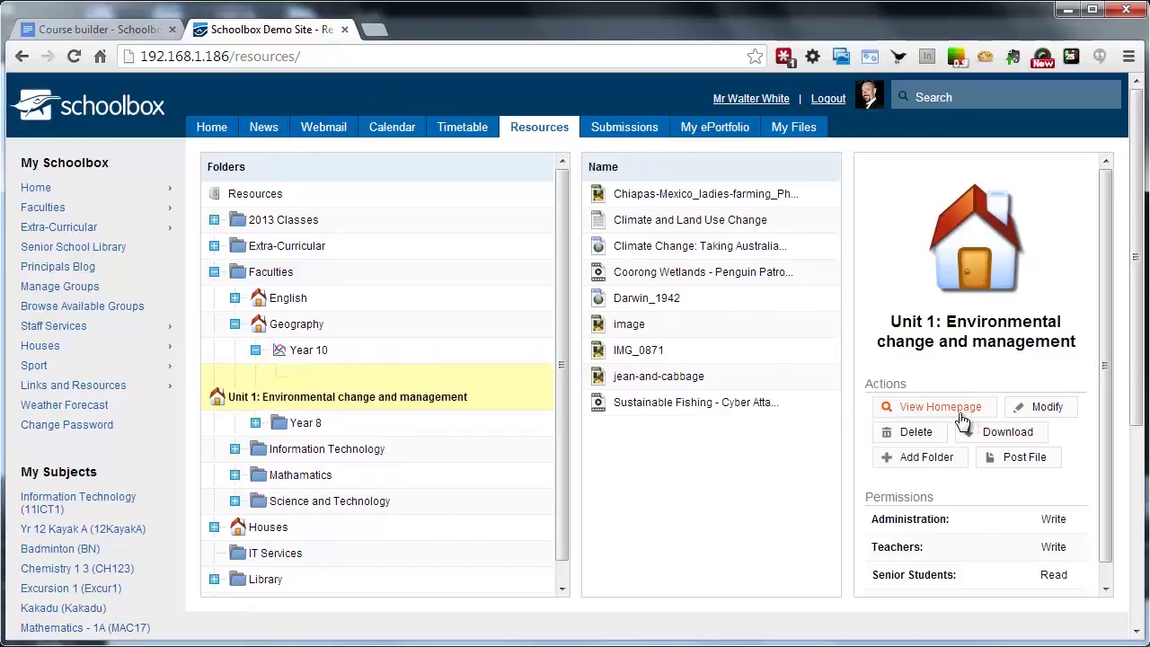
pyautogui.click(934, 409)
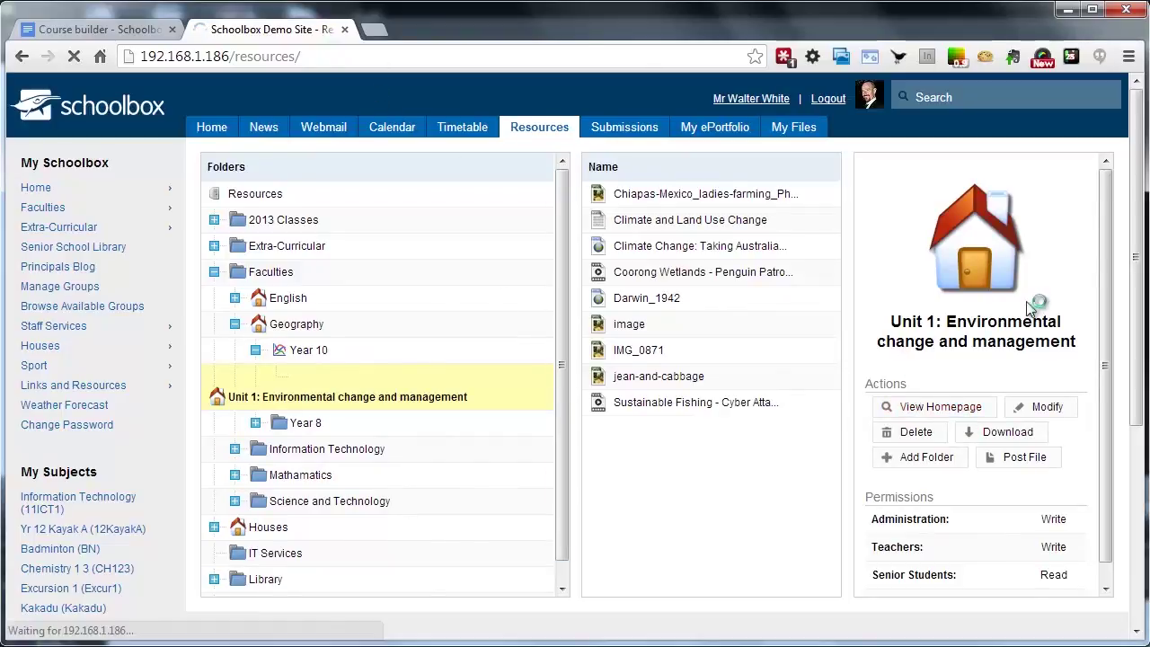